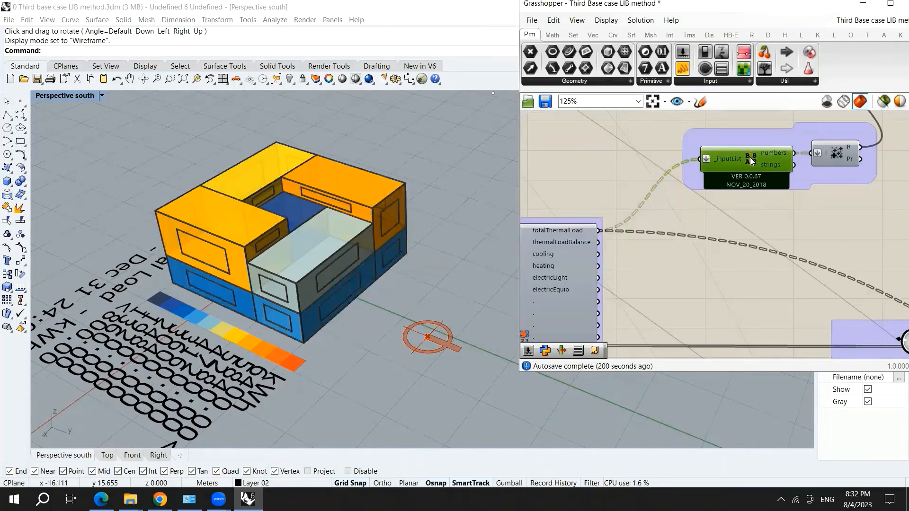
- Examine the total thermal load chain through the list separator, Mass Addition and floor-area normalization components
{"action": "mouse_move", "coordinate": [750, 157]}
{"action": "scroll", "coordinate": [640, 256], "scroll_direction": "down", "scroll_amount": 4}
{"action": "scroll", "coordinate": [702, 213], "scroll_direction": "up", "scroll_amount": 6}
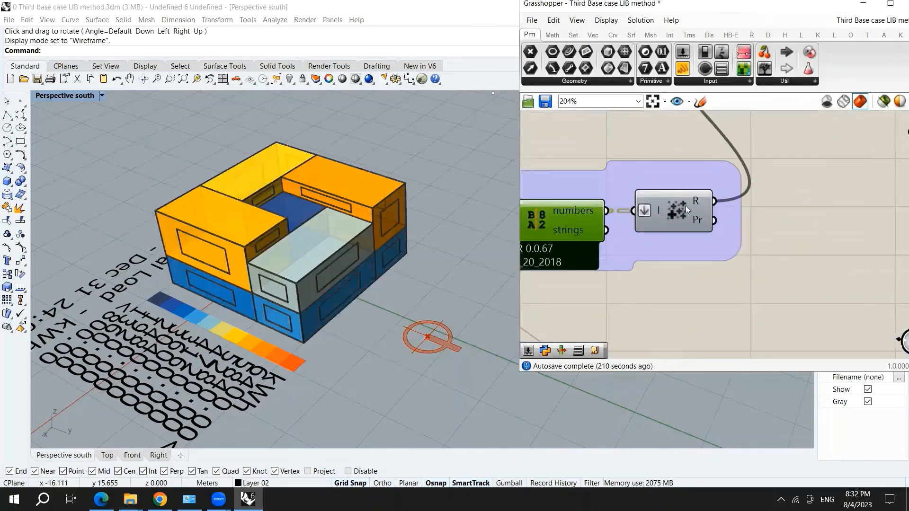
{"action": "left_click", "coordinate": [685, 205]}
{"action": "scroll", "coordinate": [674, 209], "scroll_direction": "down", "scroll_amount": 5}
{"action": "scroll", "coordinate": [701, 163], "scroll_direction": "up", "scroll_amount": 4}
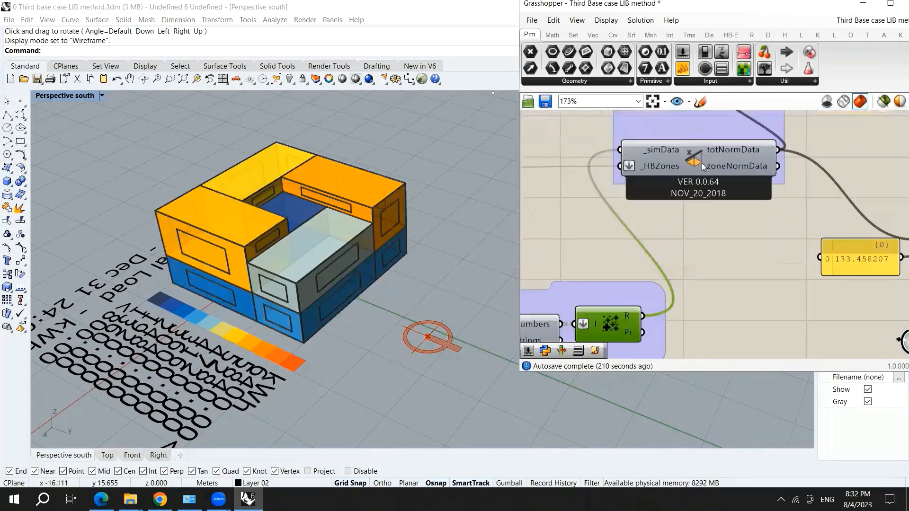
{"action": "mouse_move", "coordinate": [695, 162]}
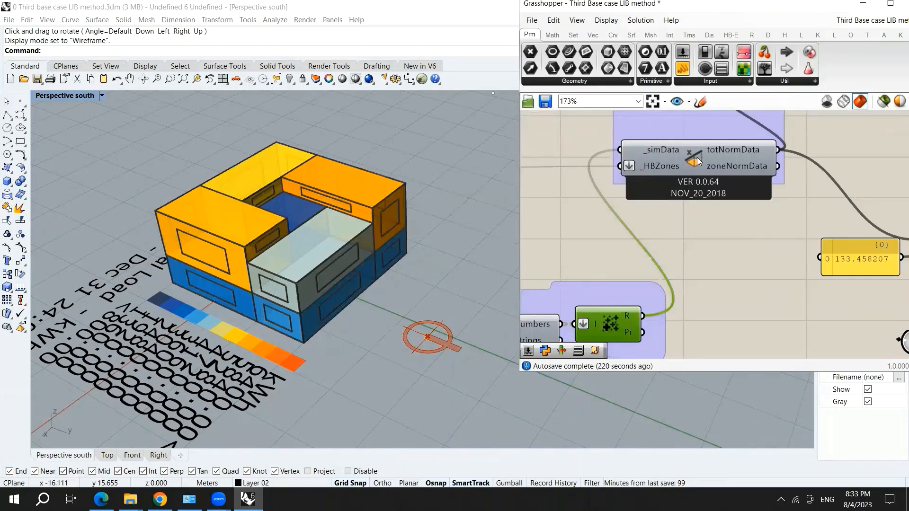
{"action": "scroll", "coordinate": [699, 169], "scroll_direction": "down", "scroll_amount": 3}
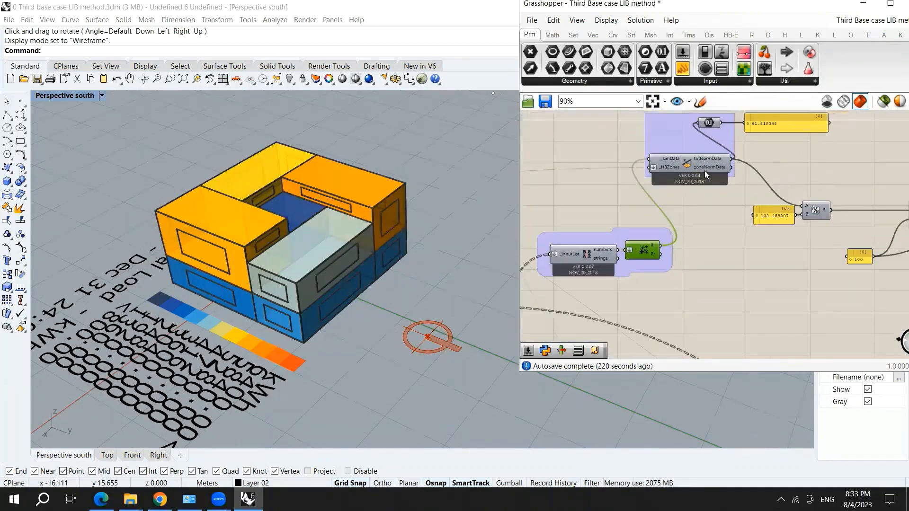
{"action": "scroll", "coordinate": [704, 171], "scroll_direction": "down", "scroll_amount": 4}
{"action": "scroll", "coordinate": [584, 194], "scroll_direction": "up", "scroll_amount": 2}
{"action": "scroll", "coordinate": [582, 191], "scroll_direction": "up", "scroll_amount": 5}
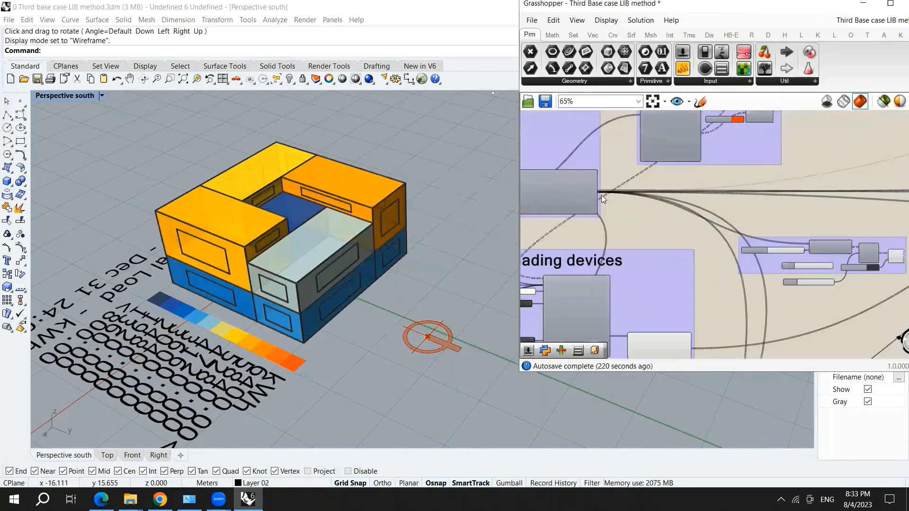
{"action": "scroll", "coordinate": [598, 196], "scroll_direction": "down", "scroll_amount": 4}
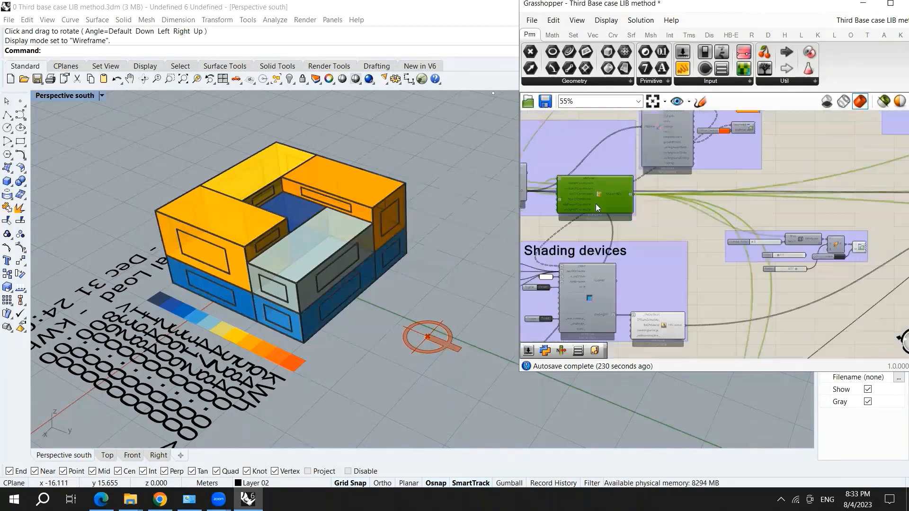
{"action": "scroll", "coordinate": [717, 185], "scroll_direction": "up", "scroll_amount": 5}
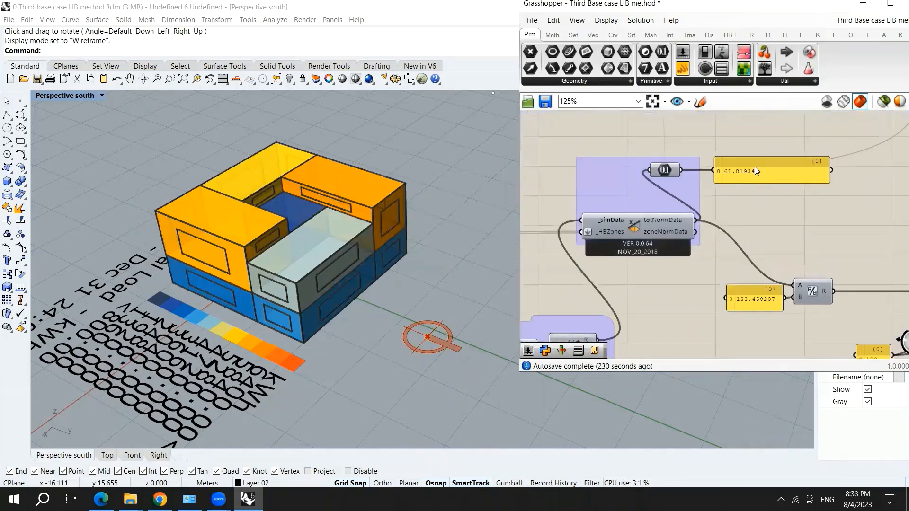
- Nudge the number parameter and the panel fed by totNormData into position
{"action": "left_click_drag", "start_coordinate": [596, 168], "coordinate": [639, 165]}
{"action": "mouse_move", "coordinate": [593, 267]}
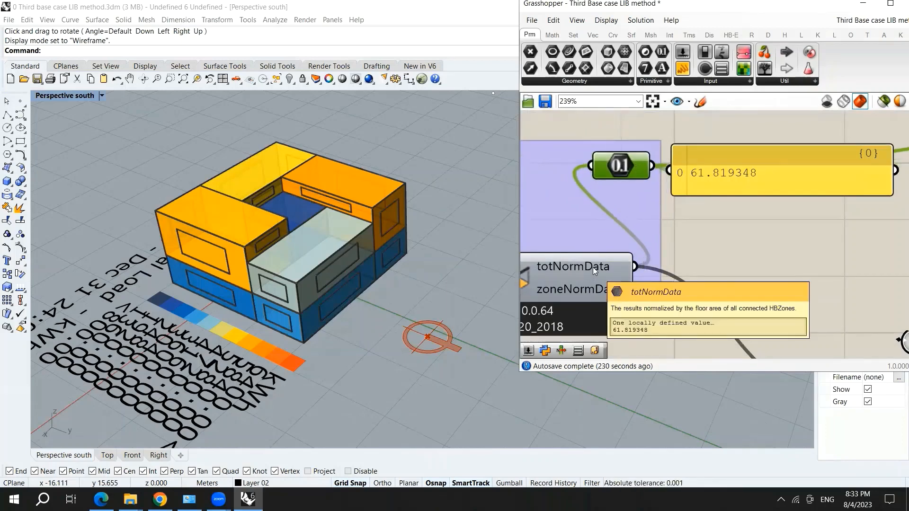
{"action": "left_click_drag", "start_coordinate": [738, 154], "coordinate": [742, 150]}
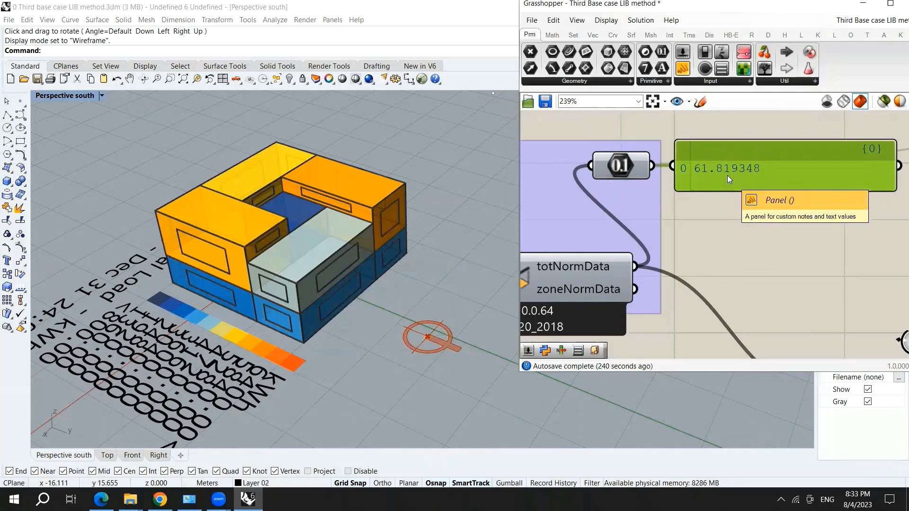
- Add a compact panel below the Mass Addition component and connect it to the component's R output
{"action": "scroll", "coordinate": [727, 175], "scroll_direction": "down", "scroll_amount": 10}
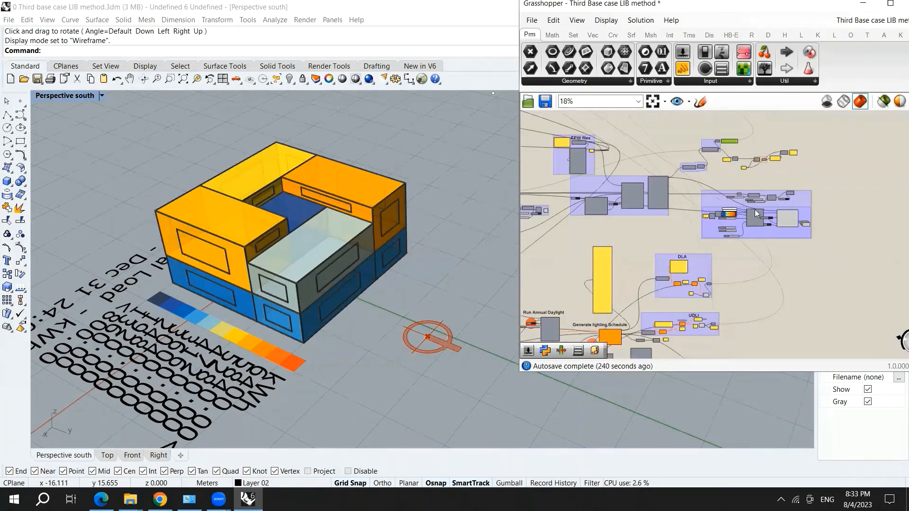
{"action": "scroll", "coordinate": [728, 209], "scroll_direction": "up", "scroll_amount": 3}
{"action": "scroll", "coordinate": [784, 240], "scroll_direction": "down", "scroll_amount": 4}
{"action": "scroll", "coordinate": [836, 177], "scroll_direction": "up", "scroll_amount": 3}
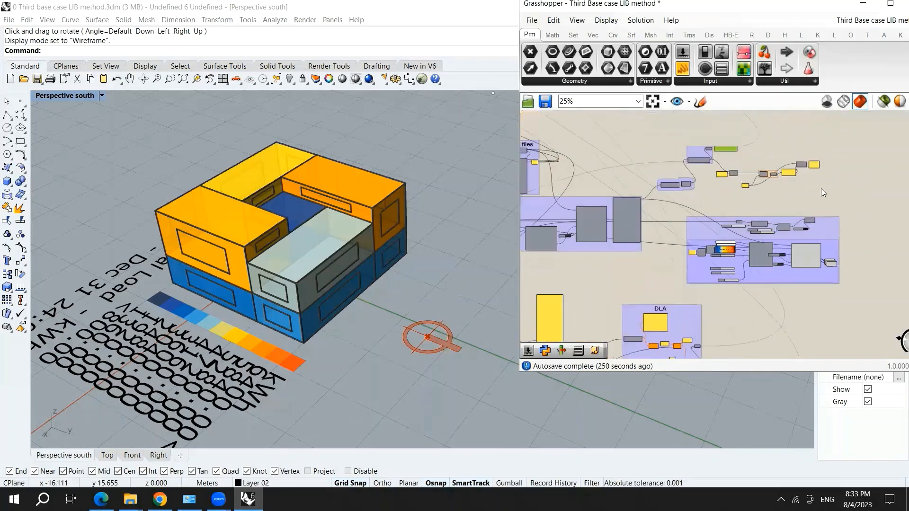
{"action": "scroll", "coordinate": [638, 206], "scroll_direction": "up", "scroll_amount": 8}
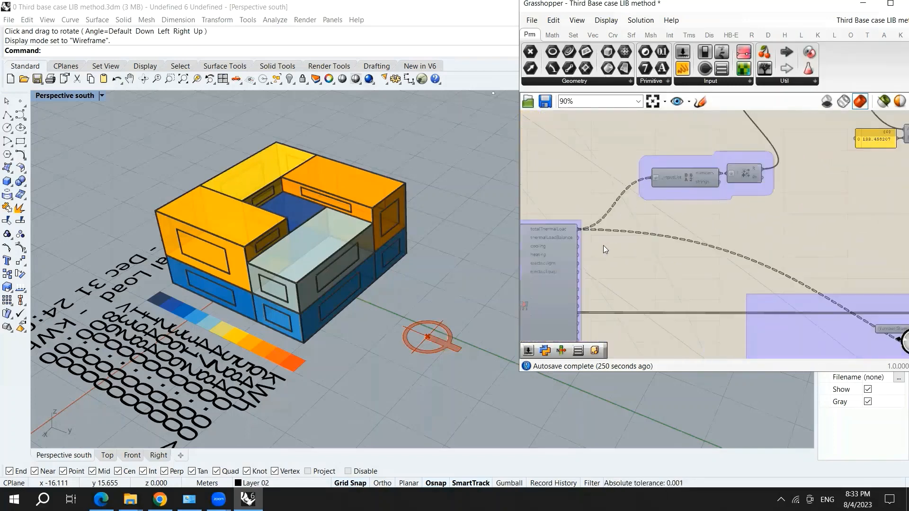
{"action": "scroll", "coordinate": [667, 224], "scroll_direction": "down", "scroll_amount": 4}
{"action": "scroll", "coordinate": [724, 194], "scroll_direction": "up", "scroll_amount": 4}
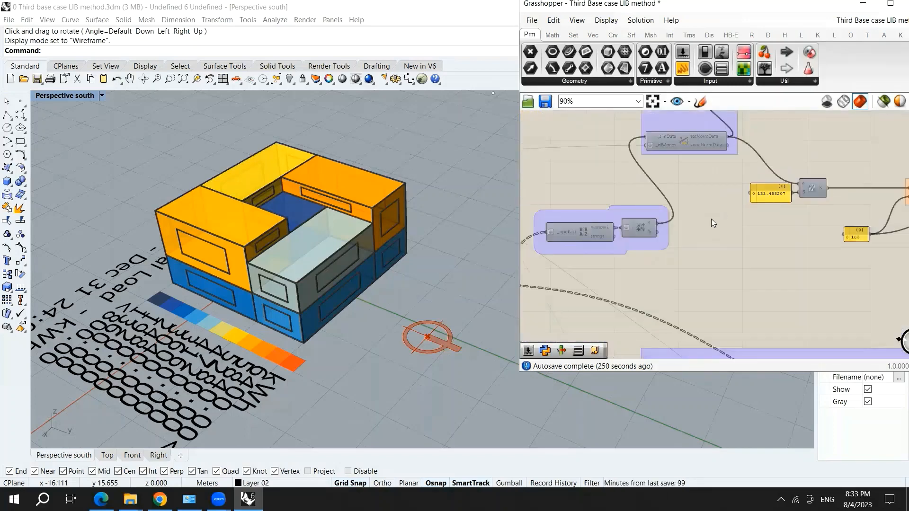
{"action": "scroll", "coordinate": [696, 232], "scroll_direction": "up", "scroll_amount": 2}
{"action": "double_click", "coordinate": [696, 232]}
{"action": "type", "text": "p"}
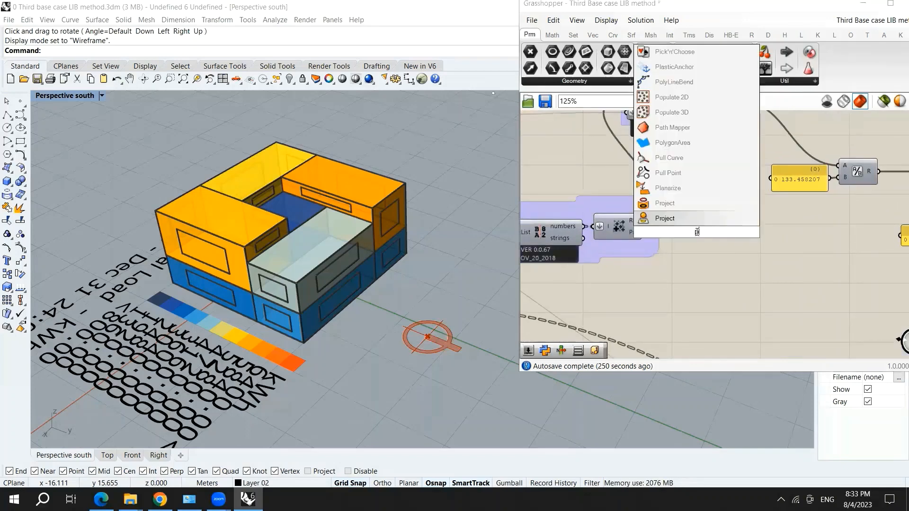
{"action": "type", "text": "anel"}
{"action": "key", "text": "Return"}
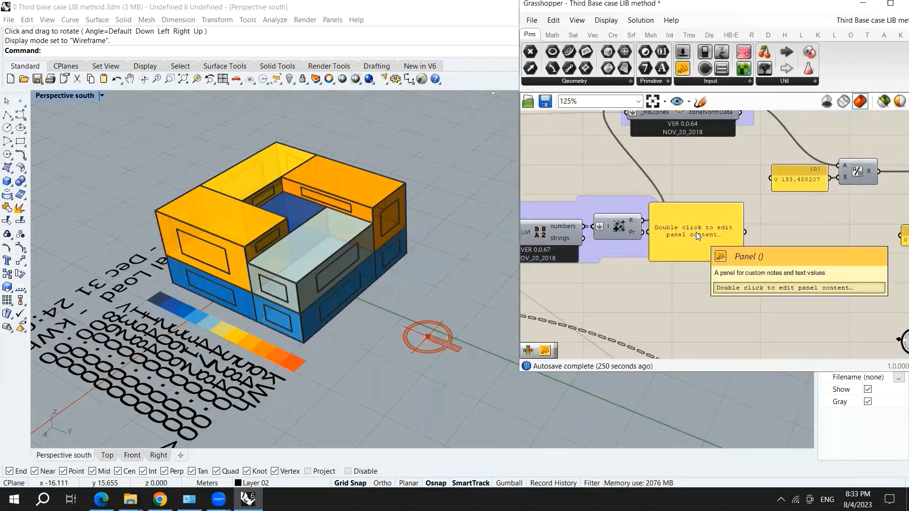
{"action": "left_click_drag", "start_coordinate": [696, 232], "coordinate": [733, 236]}
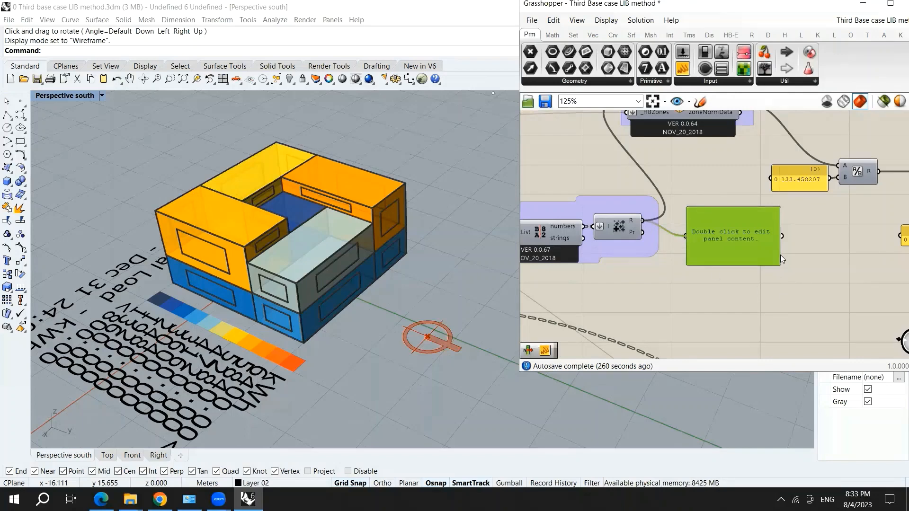
{"action": "left_click_drag", "start_coordinate": [779, 264], "coordinate": [669, 288]}
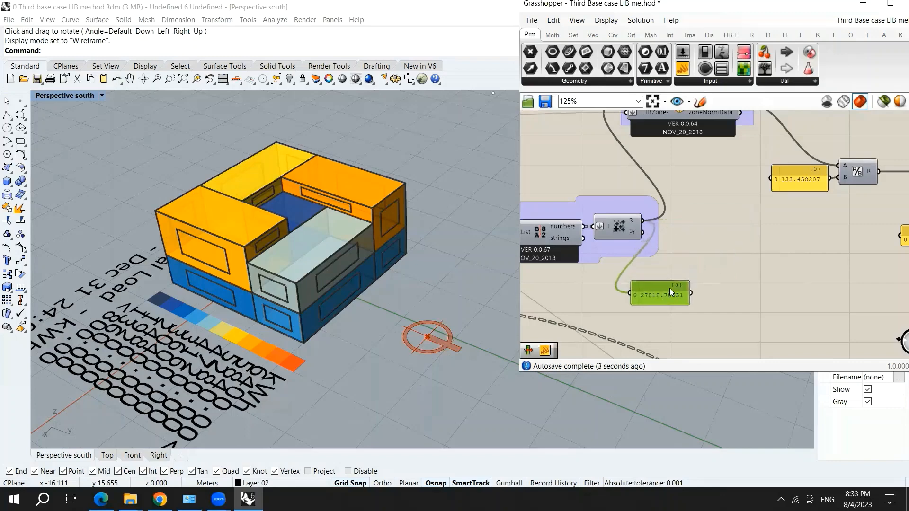
- Add a Number parameter beside the Mass Addition component and connect it to the R output
{"action": "double_click", "coordinate": [696, 235]}
{"action": "type", "text": "number"}
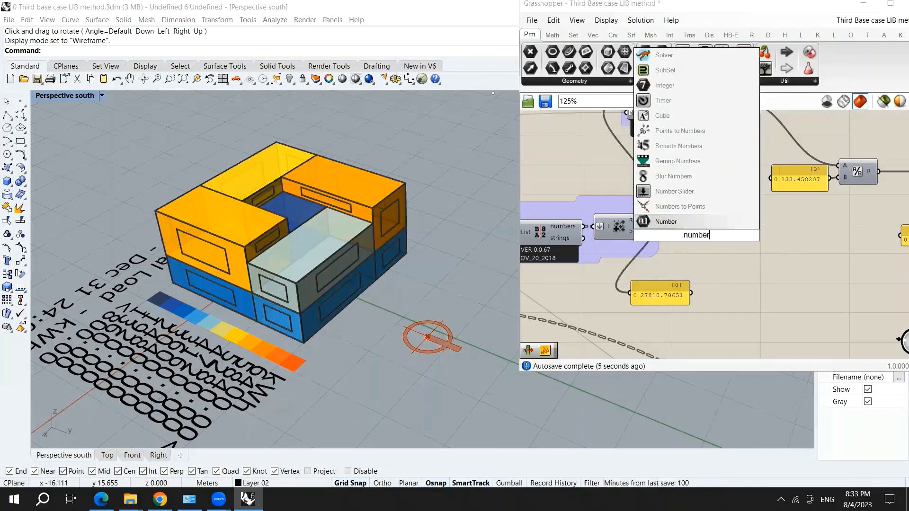
{"action": "left_click", "coordinate": [671, 222]}
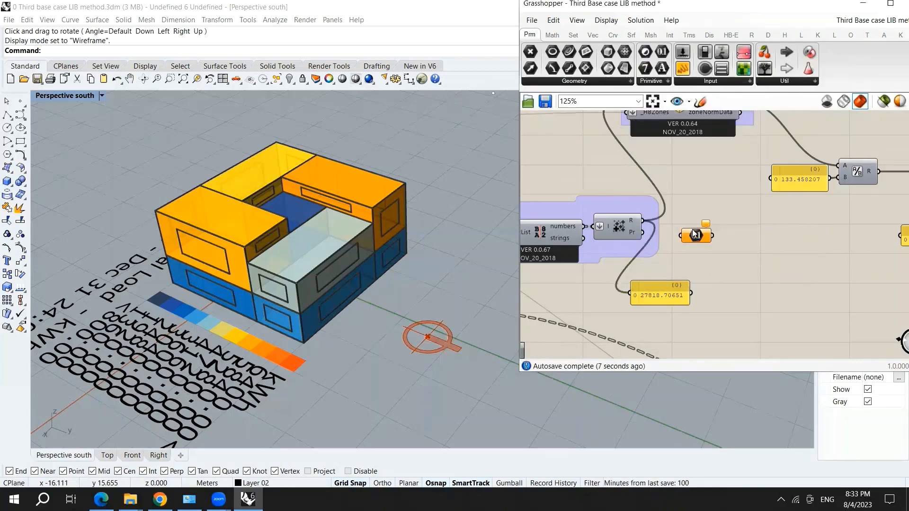
{"action": "left_click_drag", "start_coordinate": [694, 233], "coordinate": [702, 235]}
{"action": "left_click_drag", "start_coordinate": [644, 220], "coordinate": [691, 238]}
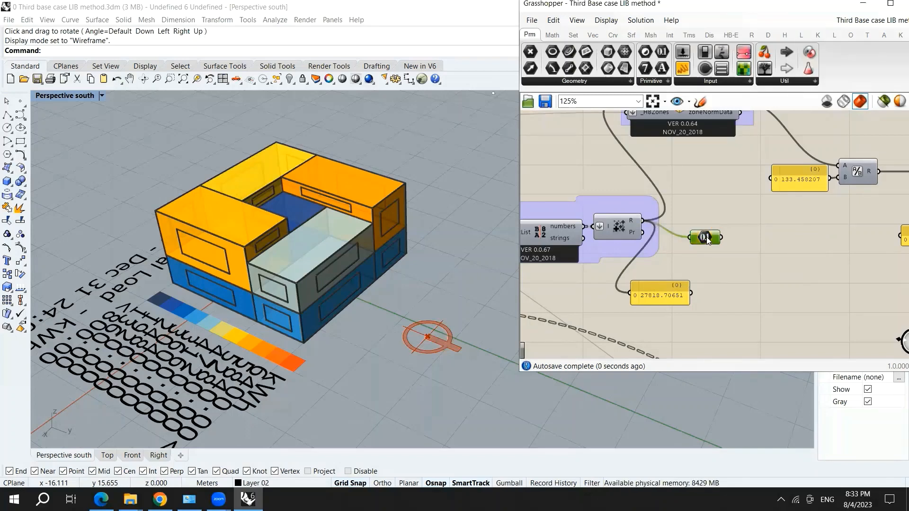
- Rename the new Number parameter as Total Thermal Load
{"action": "right_click", "coordinate": [706, 238]}
{"action": "left_click_drag", "start_coordinate": [743, 247], "coordinate": [704, 242]}
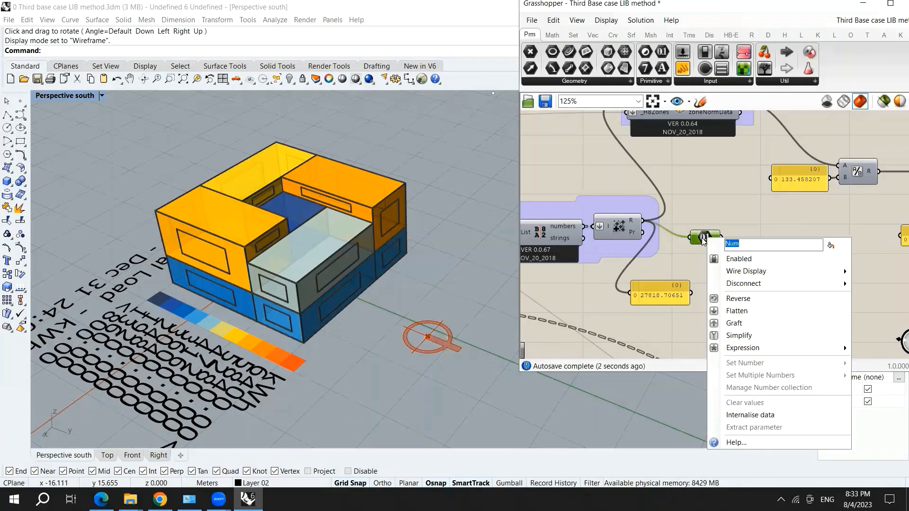
{"action": "type", "text": "Thermal Load"}
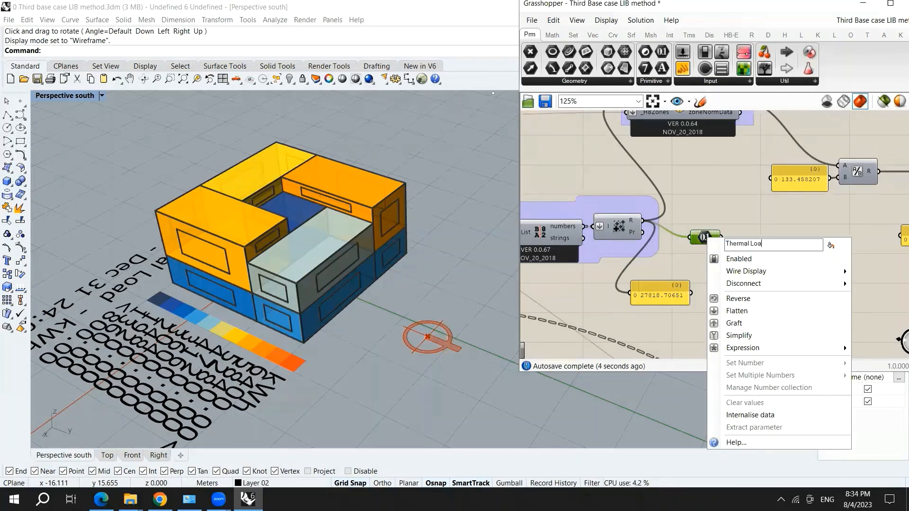
{"action": "left_click", "coordinate": [727, 243]}
{"action": "type", "text": "Ri"}
{"action": "key", "text": "BackSpace"}
{"action": "key", "text": "BackSpace"}
{"action": "type", "text": "Total"}
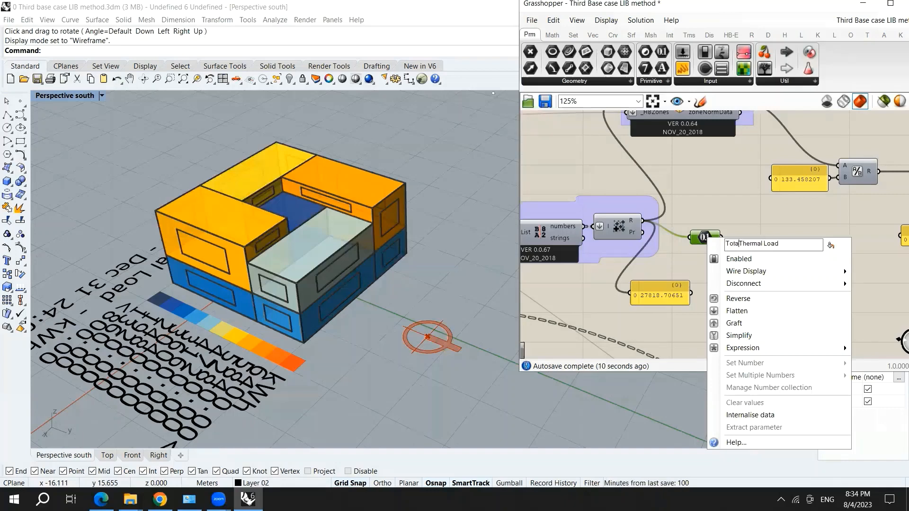
{"action": "key", "text": "Return"}
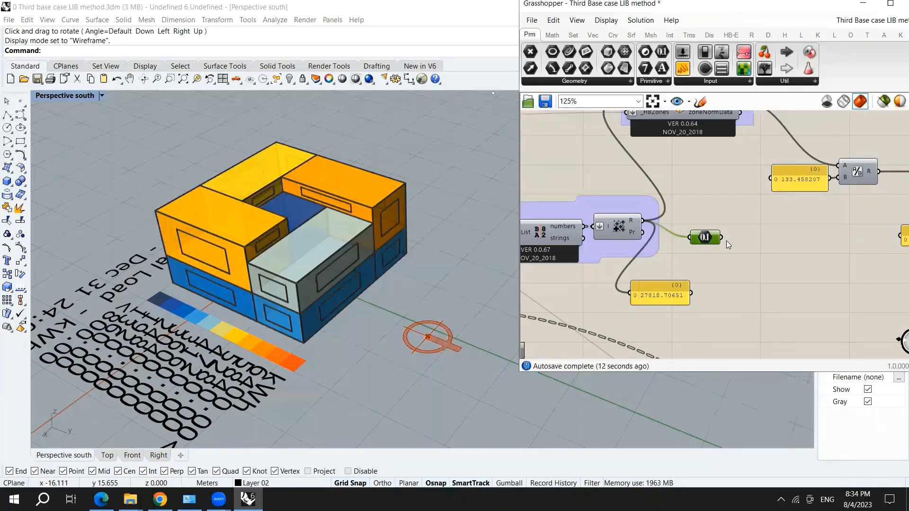
- Move the Total Thermal Load parameter to the empty canvas area above the list separator and Mass Addition group
{"action": "scroll", "coordinate": [729, 236], "scroll_direction": "down", "scroll_amount": 3}
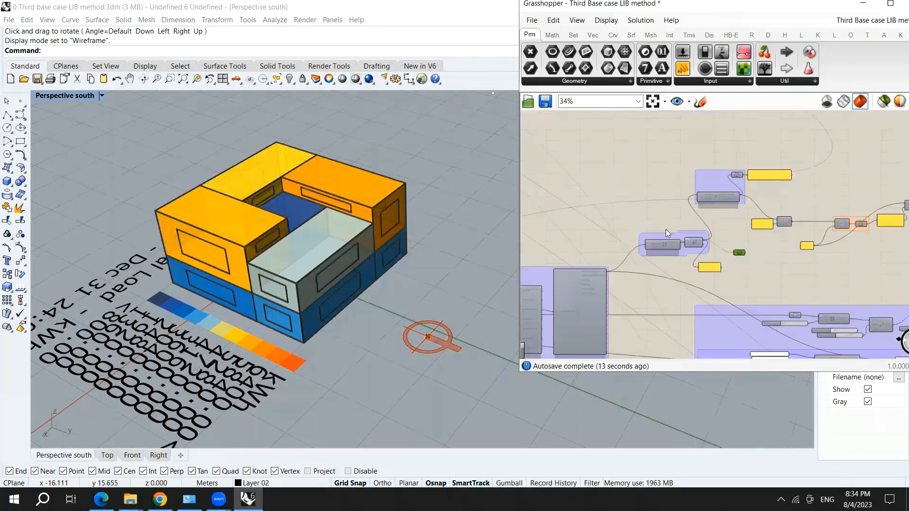
{"action": "scroll", "coordinate": [678, 210], "scroll_direction": "down", "scroll_amount": 3}
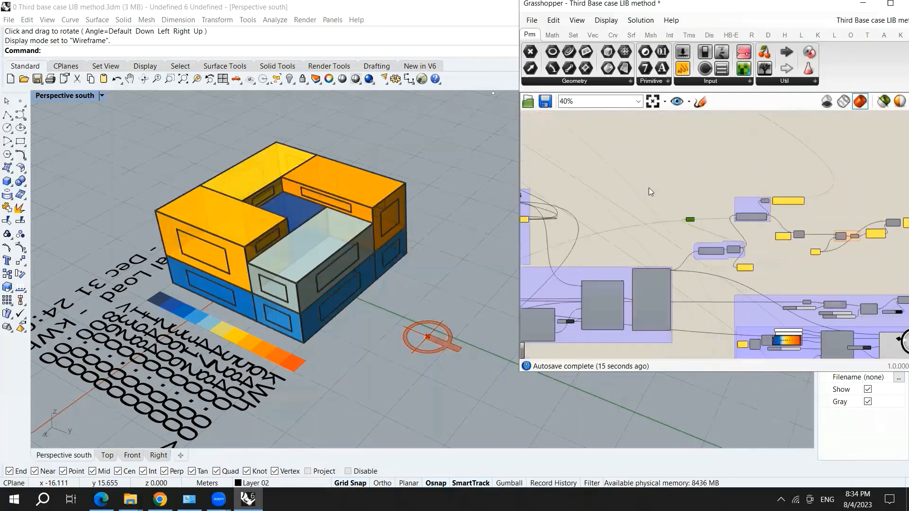
{"action": "scroll", "coordinate": [648, 188], "scroll_direction": "up", "scroll_amount": 2}
{"action": "scroll", "coordinate": [732, 232], "scroll_direction": "up", "scroll_amount": 4}
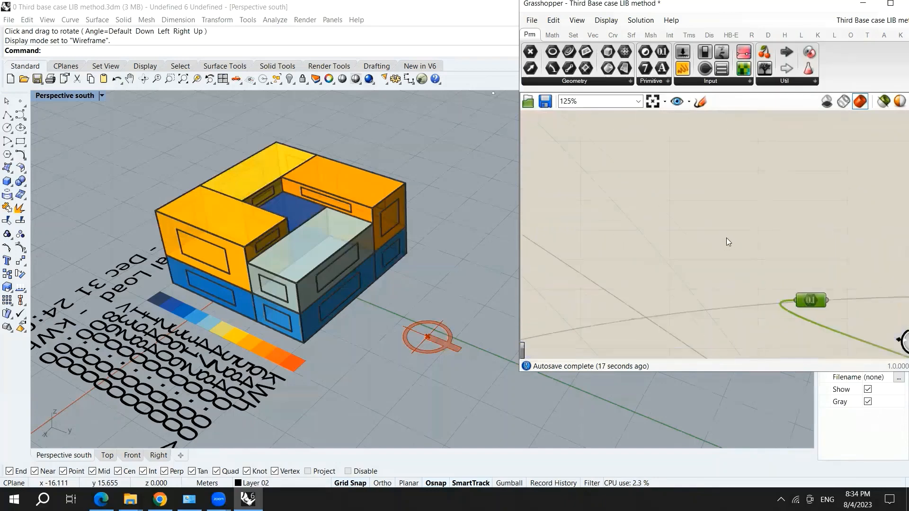
- Add an Octopus component above the Total Thermal Load parameter and connect its objective input to that parameter
{"action": "double_click", "coordinate": [726, 237]}
{"action": "type", "text": "octopus"}
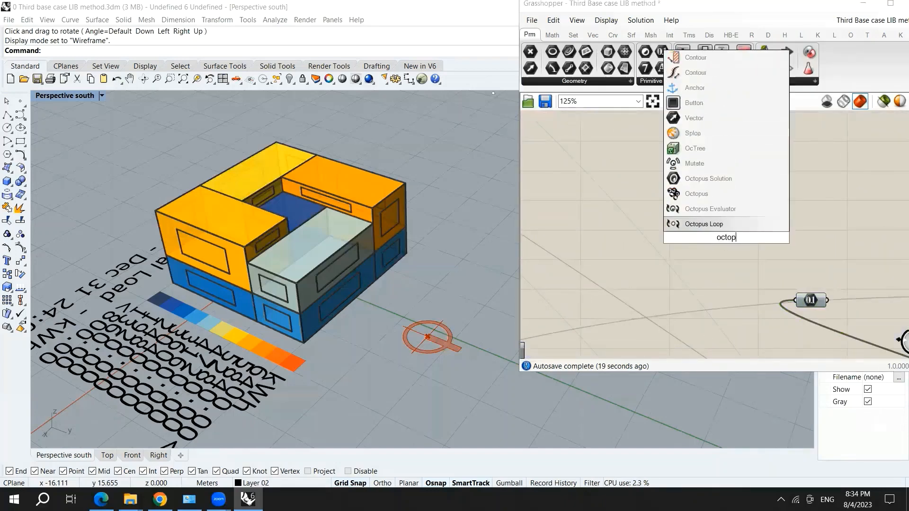
{"action": "left_click", "coordinate": [710, 224]}
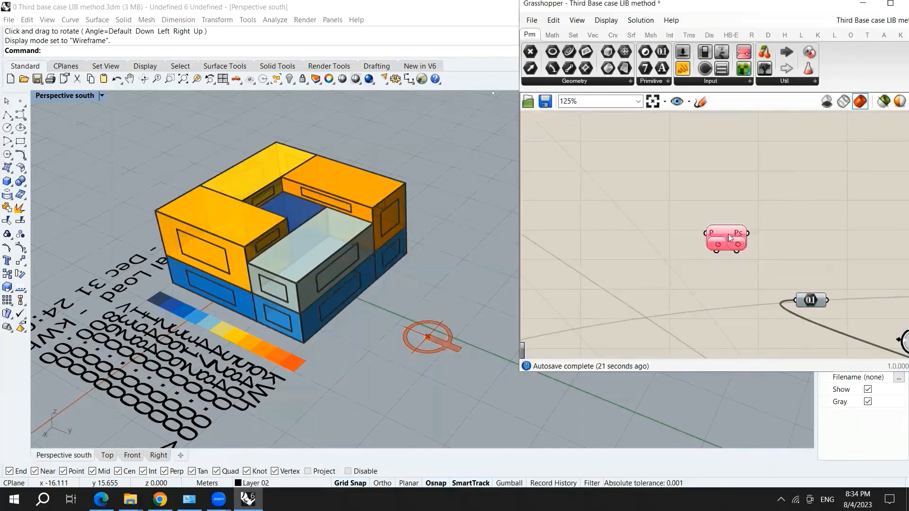
{"action": "left_click_drag", "start_coordinate": [728, 234], "coordinate": [716, 202]}
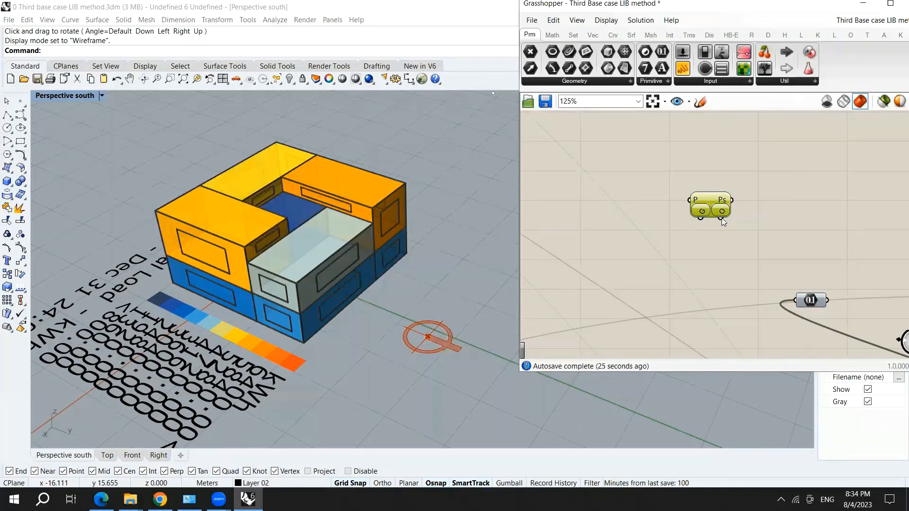
{"action": "left_click_drag", "start_coordinate": [720, 217], "coordinate": [813, 296]}
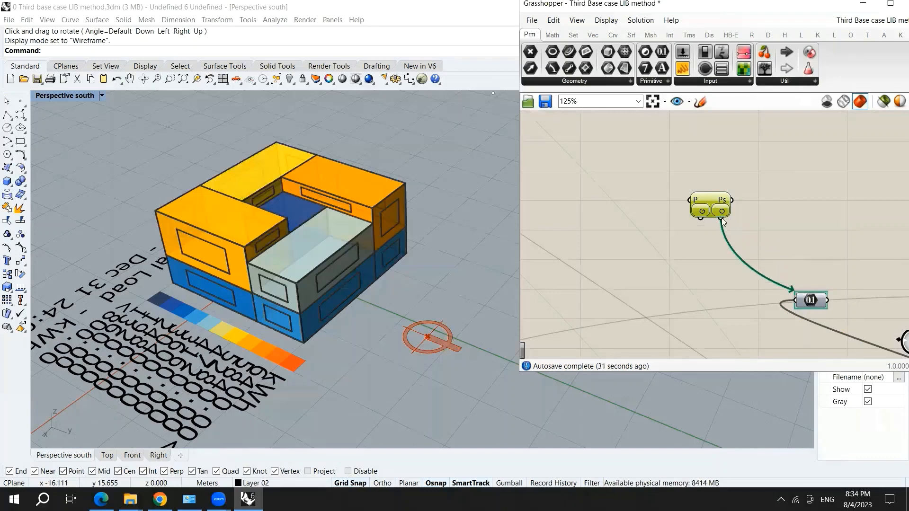
- Move the Octopus component across the canvas to just above the Form Dynamic parameter group
{"action": "left_click_drag", "start_coordinate": [709, 205], "coordinate": [755, 195]}
{"action": "scroll", "coordinate": [755, 195], "scroll_direction": "down", "scroll_amount": 3}
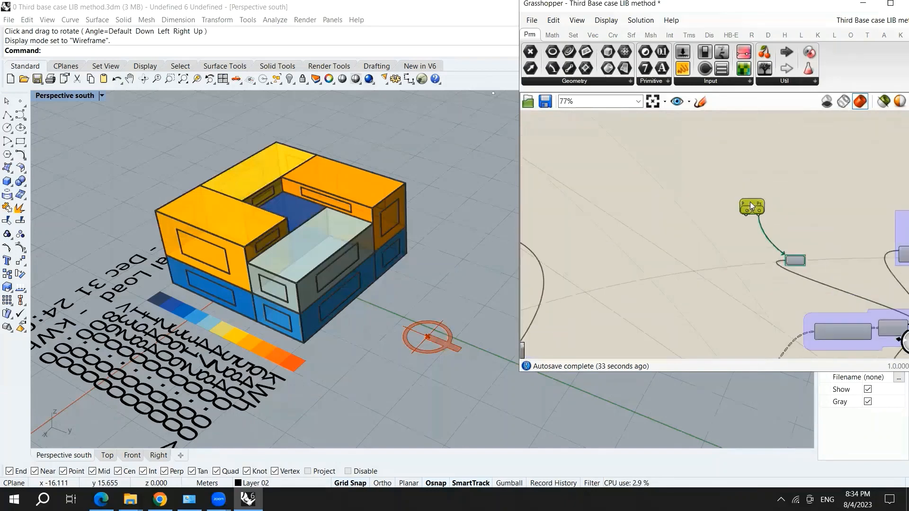
{"action": "scroll", "coordinate": [752, 207], "scroll_direction": "down", "scroll_amount": 10}
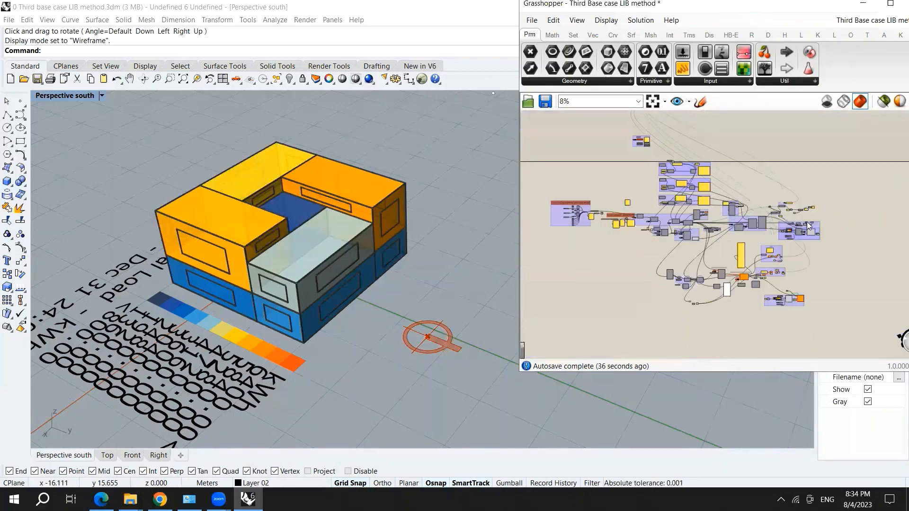
{"action": "scroll", "coordinate": [773, 217], "scroll_direction": "up", "scroll_amount": 3}
{"action": "scroll", "coordinate": [656, 230], "scroll_direction": "down", "scroll_amount": 4}
{"action": "scroll", "coordinate": [585, 173], "scroll_direction": "up", "scroll_amount": 4}
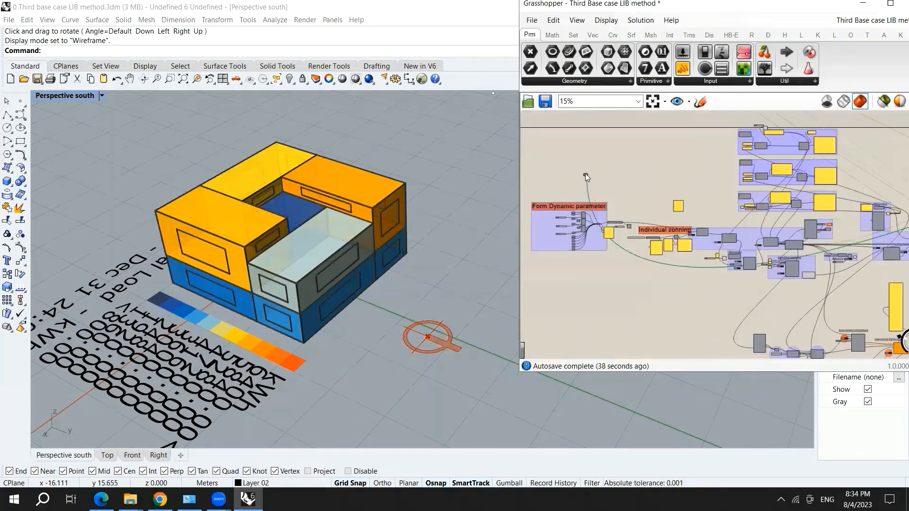
{"action": "scroll", "coordinate": [585, 176], "scroll_direction": "up", "scroll_amount": 1}
{"action": "scroll", "coordinate": [604, 239], "scroll_direction": "up", "scroll_amount": 2}
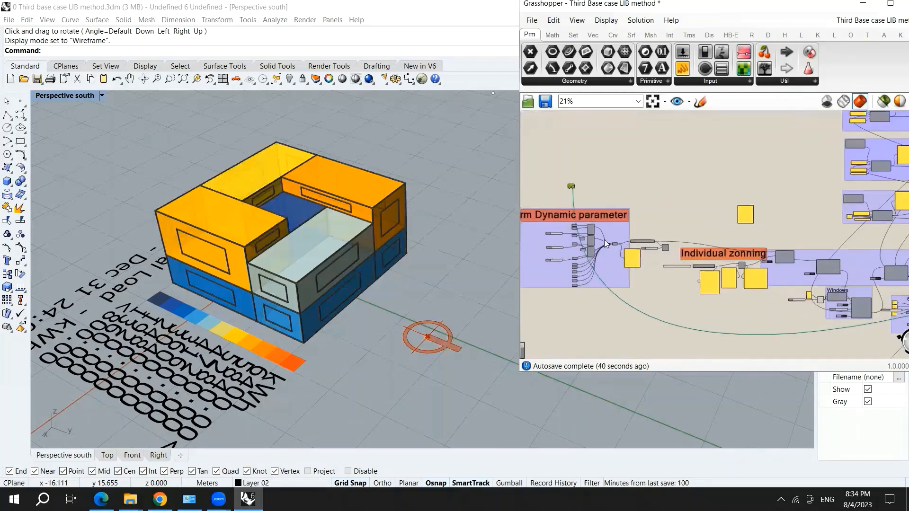
- Connect the Octopus component's genome input to the three sliders in the Form Dynamic parameter group
{"action": "scroll", "coordinate": [580, 224], "scroll_direction": "up", "scroll_amount": 3}
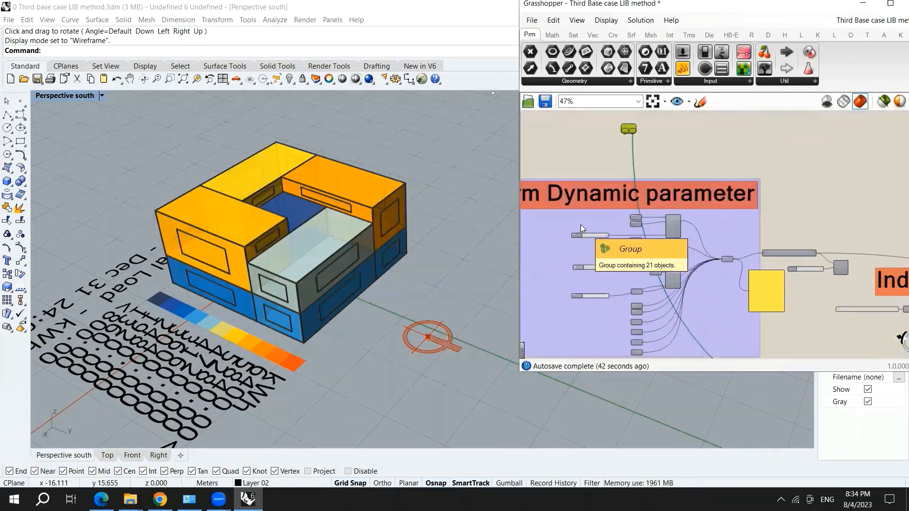
{"action": "scroll", "coordinate": [578, 215], "scroll_direction": "down", "scroll_amount": 2}
{"action": "scroll", "coordinate": [658, 176], "scroll_direction": "up", "scroll_amount": 5}
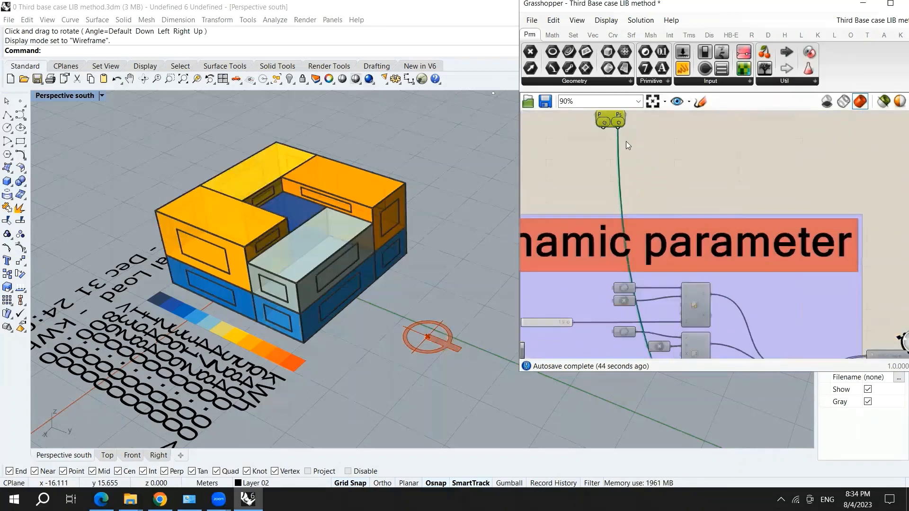
{"action": "left_click_drag", "start_coordinate": [603, 123], "coordinate": [584, 299]}
{"action": "scroll", "coordinate": [596, 278], "scroll_direction": "down", "scroll_amount": 2}
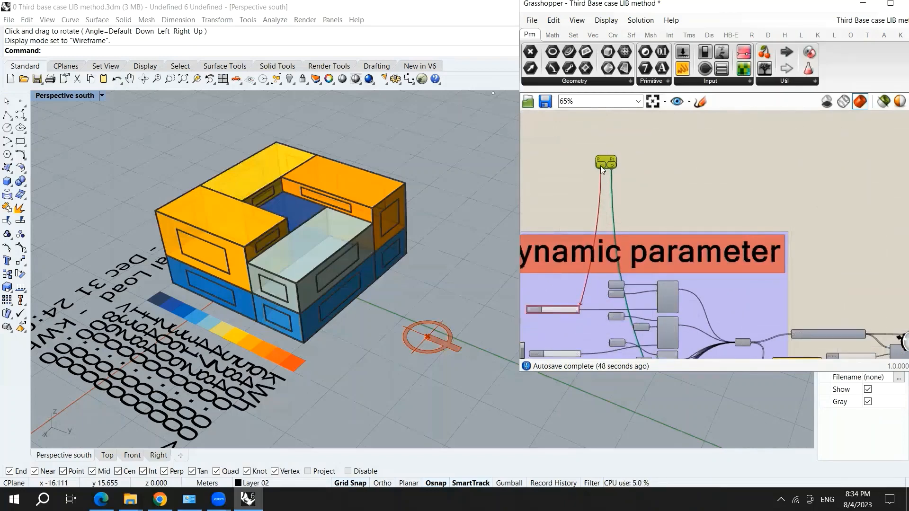
{"action": "left_click_drag", "start_coordinate": [600, 167], "coordinate": [576, 353]}
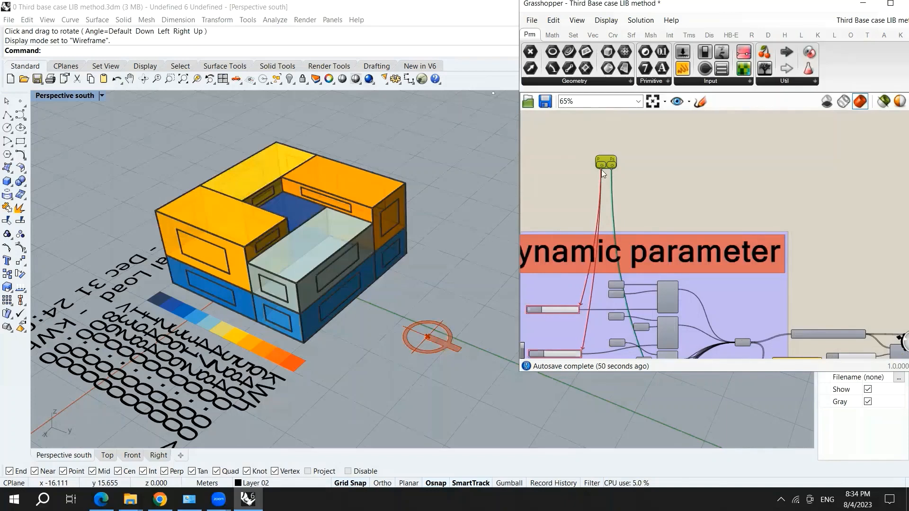
{"action": "left_click_drag", "start_coordinate": [601, 166], "coordinate": [616, 329]}
- Move the Octopus component beside the Windows group and connect its genome input to the window ratio Index slider
{"action": "scroll", "coordinate": [657, 259], "scroll_direction": "down", "scroll_amount": 3}
{"action": "scroll", "coordinate": [613, 334], "scroll_direction": "up", "scroll_amount": 4}
{"action": "scroll", "coordinate": [632, 256], "scroll_direction": "down", "scroll_amount": 5}
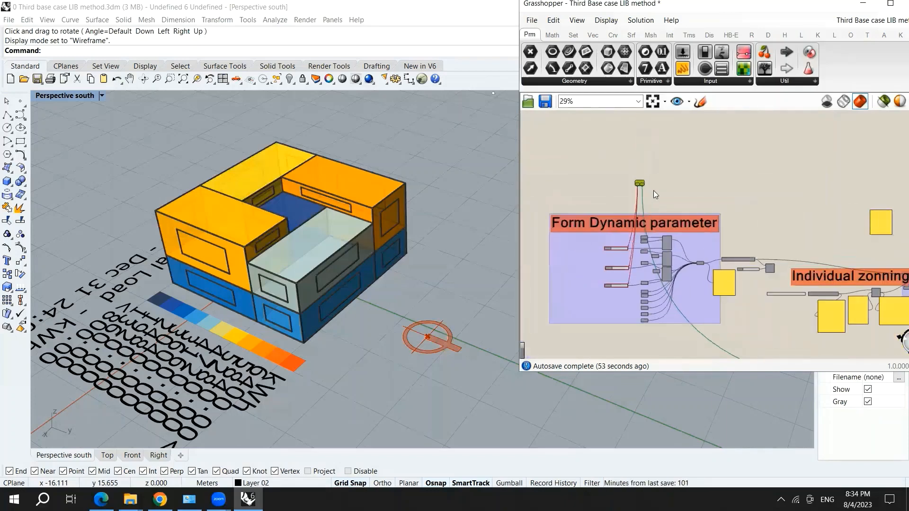
{"action": "scroll", "coordinate": [648, 179], "scroll_direction": "down", "scroll_amount": 5}
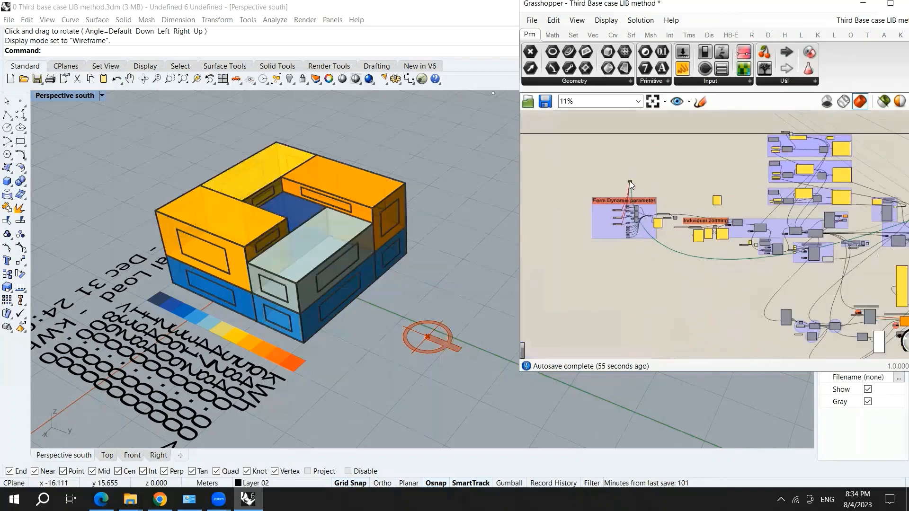
{"action": "scroll", "coordinate": [773, 222], "scroll_direction": "up", "scroll_amount": 8}
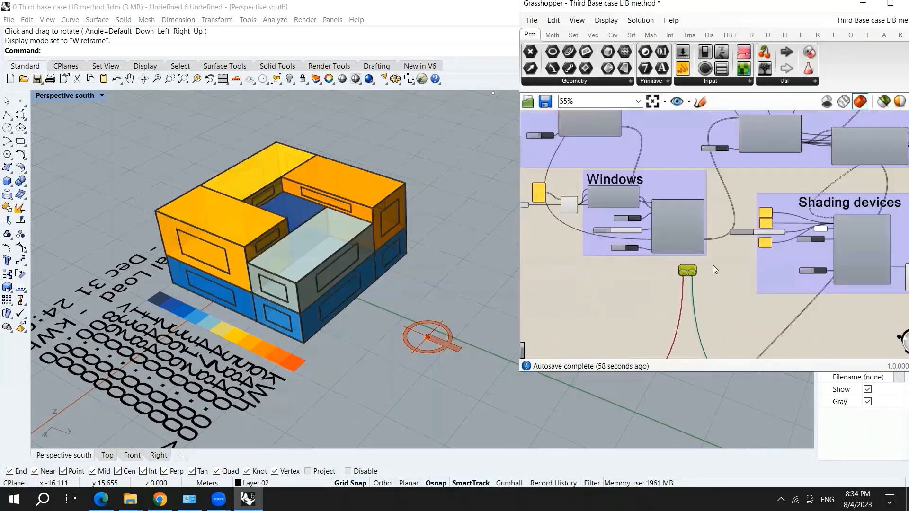
{"action": "scroll", "coordinate": [713, 265], "scroll_direction": "down", "scroll_amount": 3}
{"action": "scroll", "coordinate": [606, 255], "scroll_direction": "up", "scroll_amount": 3}
{"action": "left_click_drag", "start_coordinate": [713, 265], "coordinate": [620, 239]}
{"action": "scroll", "coordinate": [570, 230], "scroll_direction": "up", "scroll_amount": 4}
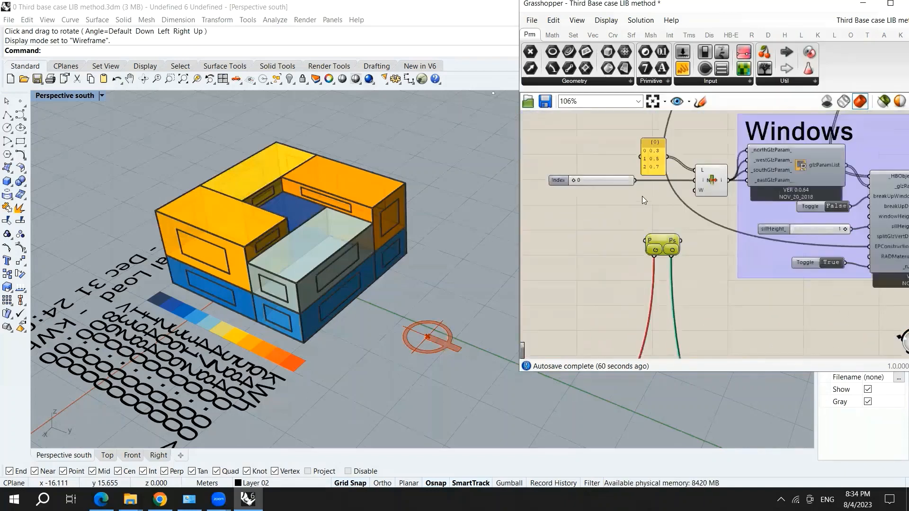
{"action": "mouse_move", "coordinate": [634, 180]}
{"action": "left_mouse_down"}
{"action": "mouse_move", "coordinate": [659, 252]}
{"action": "mouse_move", "coordinate": [635, 124]}
{"action": "mouse_move", "coordinate": [632, 181]}
{"action": "left_mouse_up"}
- Bring the Octopus component to the Shading devices group and connect its genome input to the _depthOrVector slider
{"action": "mouse_move", "coordinate": [645, 112]}
{"action": "left_mouse_down"}
{"action": "mouse_move", "coordinate": [648, 231]}
{"action": "mouse_move", "coordinate": [640, 236]}
{"action": "mouse_move", "coordinate": [774, 294]}
{"action": "mouse_move", "coordinate": [692, 212]}
{"action": "mouse_move", "coordinate": [627, 205]}
{"action": "mouse_move", "coordinate": [665, 130]}
{"action": "mouse_move", "coordinate": [658, 176]}
{"action": "mouse_move", "coordinate": [647, 182]}
{"action": "left_mouse_up"}
{"action": "scroll", "coordinate": [644, 233], "scroll_direction": "down", "scroll_amount": 9}
{"action": "scroll", "coordinate": [757, 296], "scroll_direction": "up", "scroll_amount": 2}
{"action": "scroll", "coordinate": [657, 208], "scroll_direction": "up", "scroll_amount": 8}
{"action": "left_click_drag", "start_coordinate": [670, 126], "coordinate": [689, 184]}
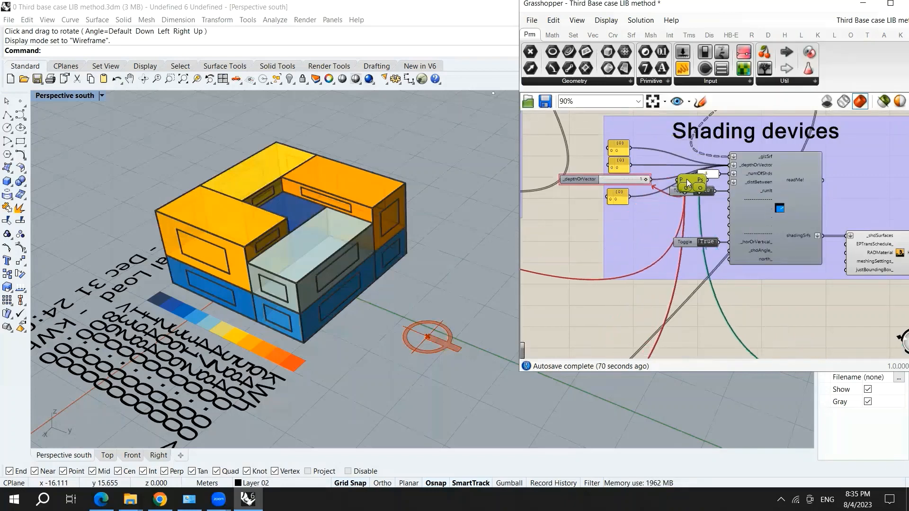
- Move the Octopus component to the empty canvas above the separator line, high over the Form Dynamic parameter group
{"action": "scroll", "coordinate": [710, 273], "scroll_direction": "down", "scroll_amount": 10}
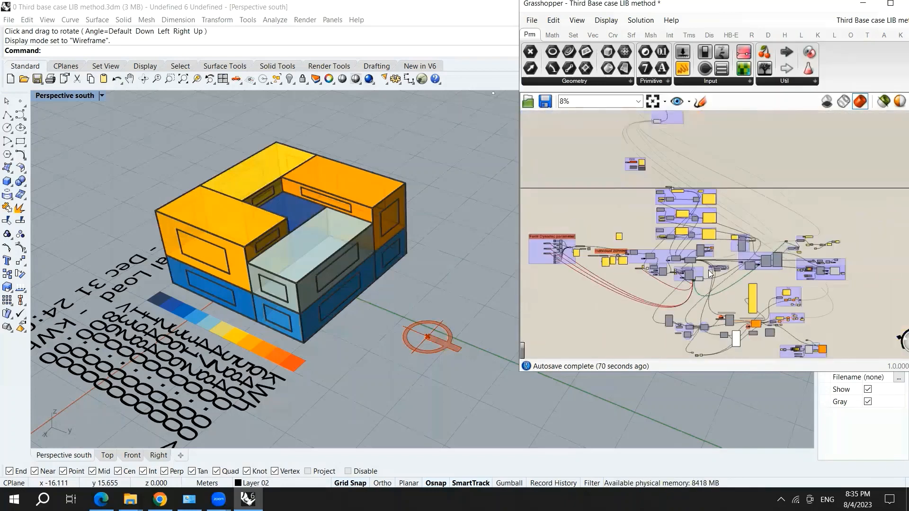
{"action": "scroll", "coordinate": [710, 274], "scroll_direction": "down", "scroll_amount": 2}
{"action": "left_click_drag", "start_coordinate": [697, 280], "coordinate": [596, 144]}
{"action": "scroll", "coordinate": [640, 184], "scroll_direction": "up", "scroll_amount": 2}
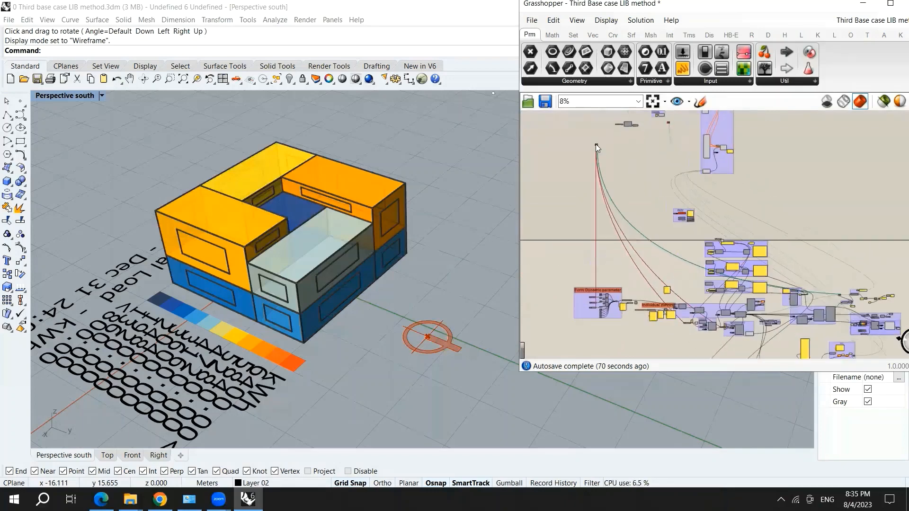
{"action": "scroll", "coordinate": [595, 144], "scroll_direction": "up", "scroll_amount": 8}
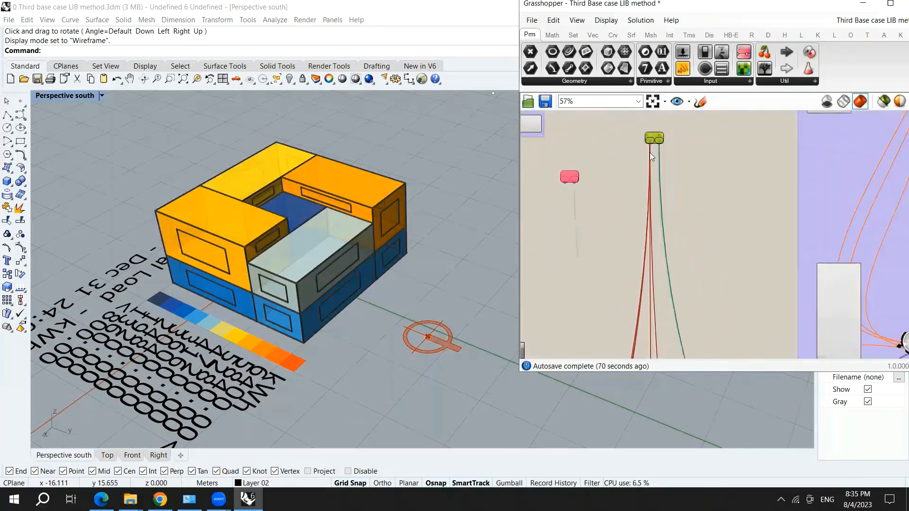
- Delete the spare Octopus component that has only an objective connection and no genome wires
{"action": "scroll", "coordinate": [649, 152], "scroll_direction": "down", "scroll_amount": 3}
{"action": "scroll", "coordinate": [572, 170], "scroll_direction": "up", "scroll_amount": 3}
{"action": "scroll", "coordinate": [630, 193], "scroll_direction": "up", "scroll_amount": 3}
{"action": "left_click_drag", "start_coordinate": [709, 259], "coordinate": [613, 188]}
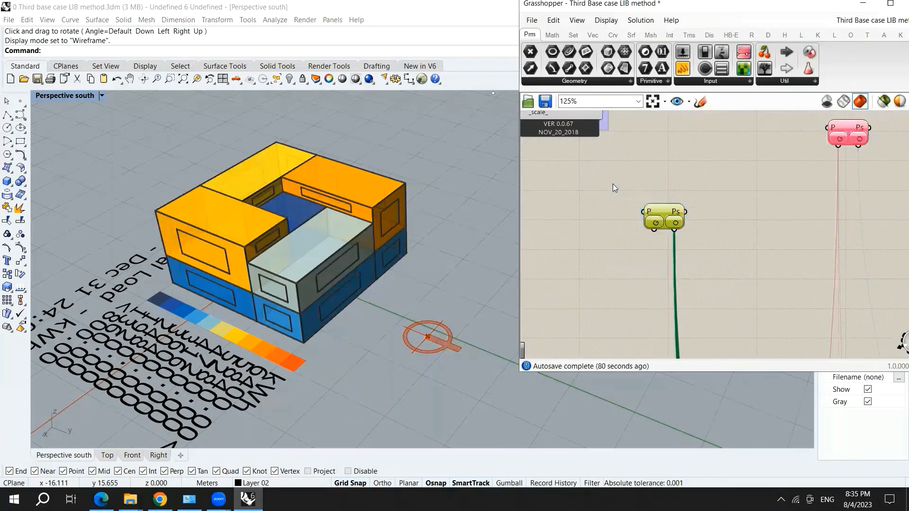
{"action": "key", "text": "Delete"}
- Move the remaining, fully wired Octopus component down to the empty canvas beside the small FLY group
{"action": "scroll", "coordinate": [827, 184], "scroll_direction": "down", "scroll_amount": 5}
{"action": "scroll", "coordinate": [846, 175], "scroll_direction": "up", "scroll_amount": 8}
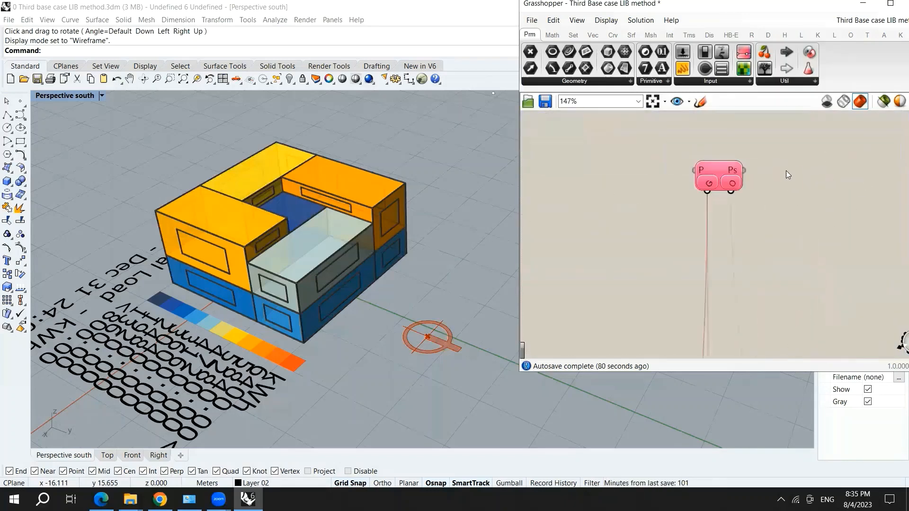
{"action": "scroll", "coordinate": [616, 191], "scroll_direction": "down", "scroll_amount": 3}
{"action": "left_click", "coordinate": [649, 186]}
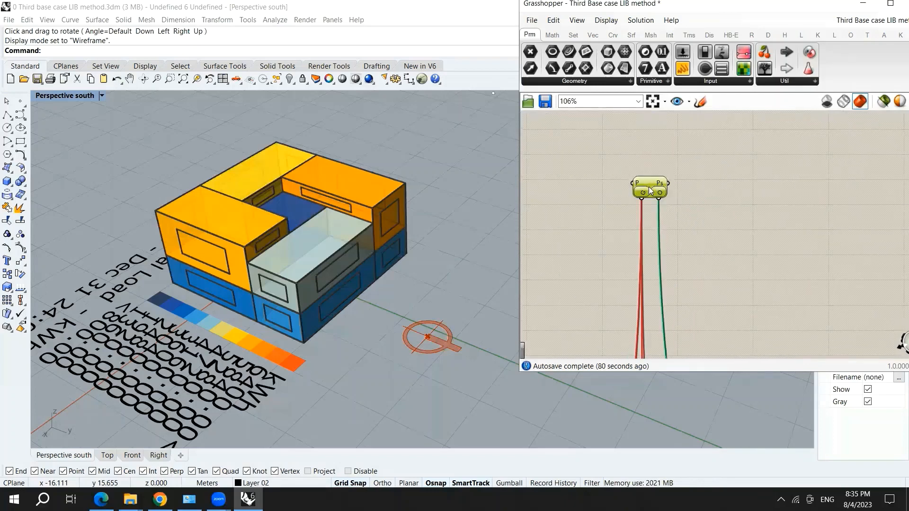
{"action": "scroll", "coordinate": [644, 212], "scroll_direction": "down", "scroll_amount": 9}
{"action": "scroll", "coordinate": [633, 214], "scroll_direction": "down", "scroll_amount": 2}
{"action": "mouse_move", "coordinate": [633, 214]}
{"action": "left_mouse_down"}
{"action": "mouse_move", "coordinate": [615, 242]}
{"action": "mouse_move", "coordinate": [615, 279]}
{"action": "mouse_move", "coordinate": [623, 209]}
{"action": "mouse_move", "coordinate": [625, 223]}
{"action": "left_mouse_up"}
{"action": "scroll", "coordinate": [615, 280], "scroll_direction": "up", "scroll_amount": 2}
{"action": "scroll", "coordinate": [688, 255], "scroll_direction": "down", "scroll_amount": 2}
- Stack the three upper Colibri Parameters components closely together in one column just above the tall Parameters component
{"action": "scroll", "coordinate": [717, 149], "scroll_direction": "up", "scroll_amount": 10}
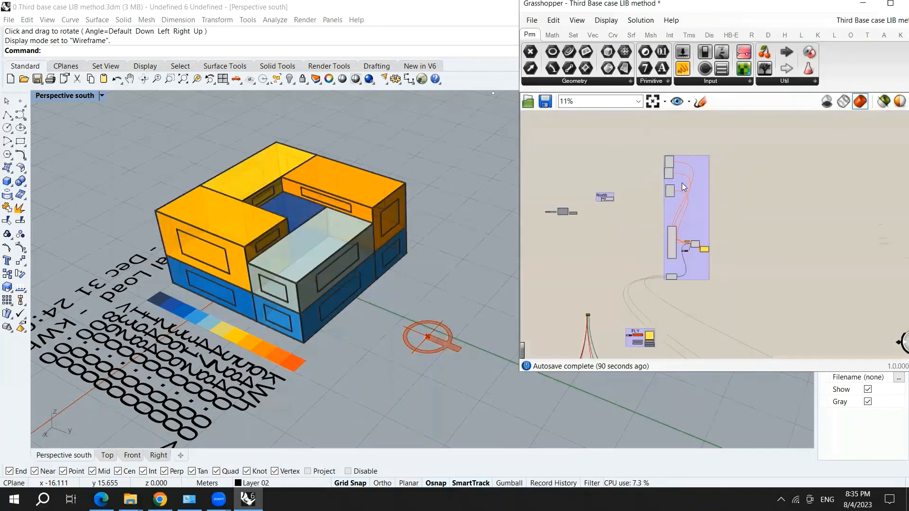
{"action": "scroll", "coordinate": [717, 280], "scroll_direction": "down", "scroll_amount": 4}
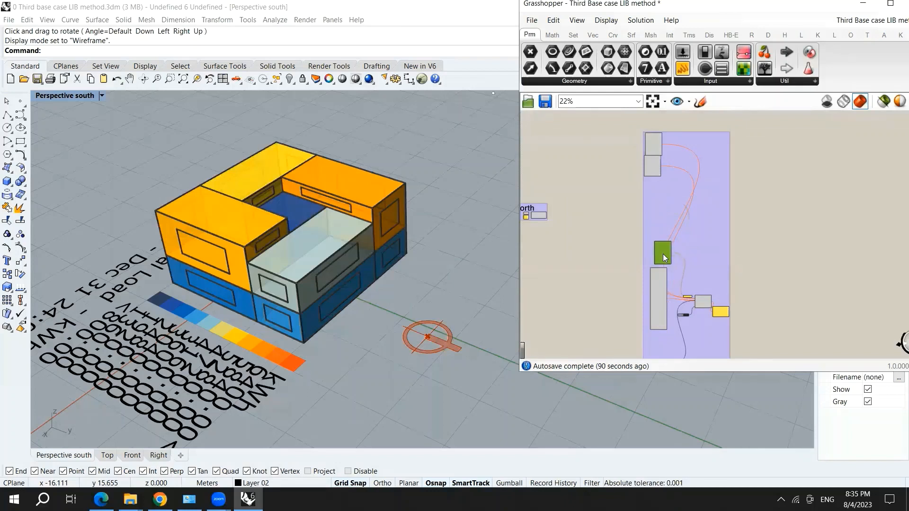
{"action": "left_click_drag", "start_coordinate": [662, 254], "coordinate": [657, 254]}
{"action": "left_click_drag", "start_coordinate": [650, 165], "coordinate": [655, 217]}
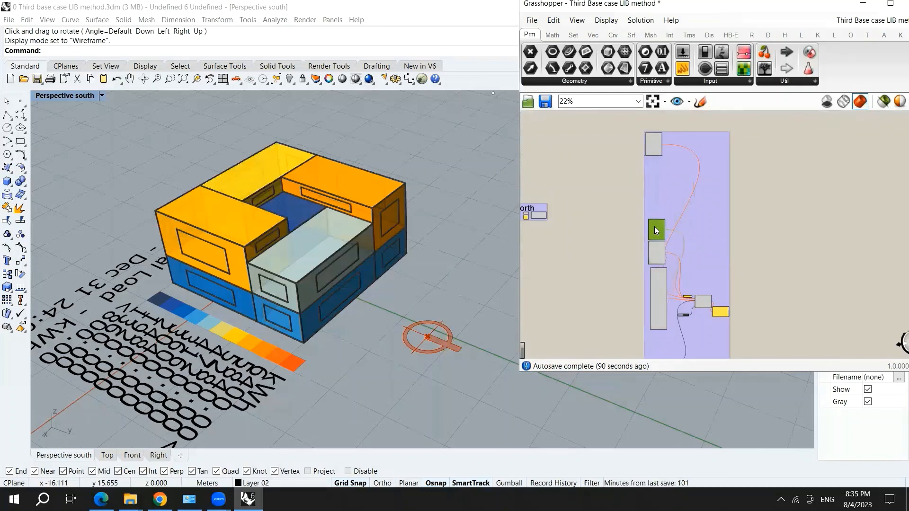
{"action": "left_click_drag", "start_coordinate": [659, 147], "coordinate": [659, 207]}
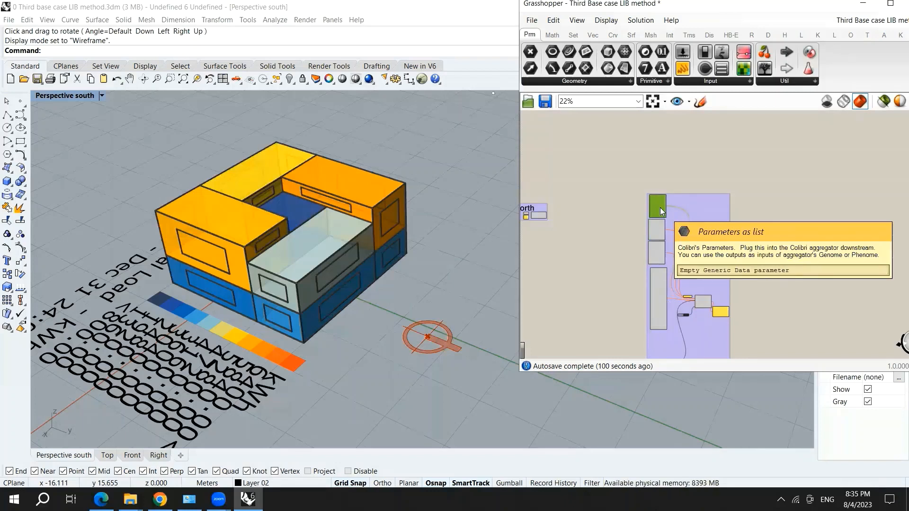
- Close the gaps in the Colibri column by moving the tall Parameters component and the Thermal EUI/DLA/UDI one upward
{"action": "scroll", "coordinate": [659, 300], "scroll_direction": "up", "scroll_amount": 4}
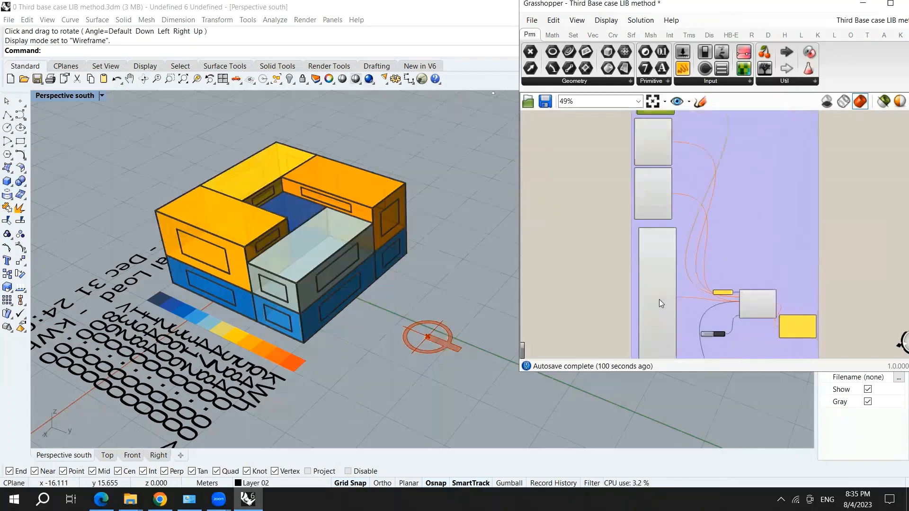
{"action": "left_click", "coordinate": [655, 280]}
{"action": "scroll", "coordinate": [669, 218], "scroll_direction": "down", "scroll_amount": 4}
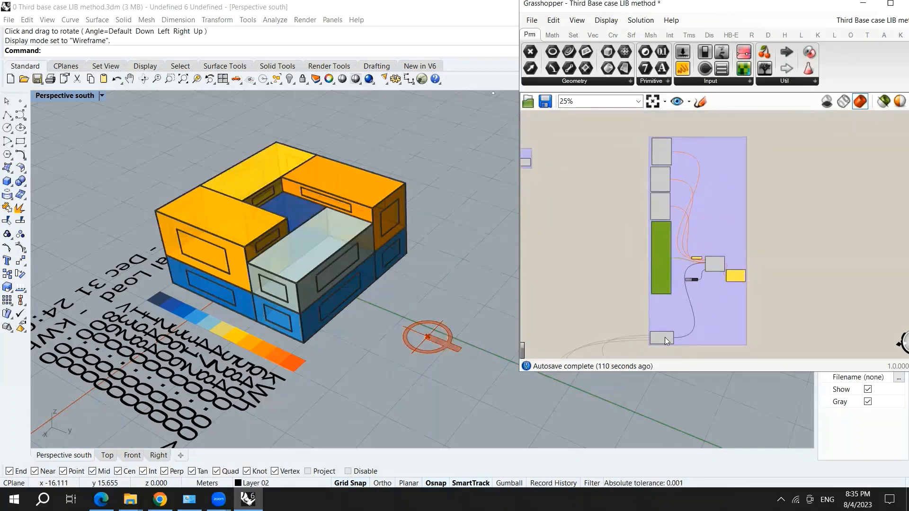
{"action": "left_click_drag", "start_coordinate": [665, 337], "coordinate": [665, 303]}
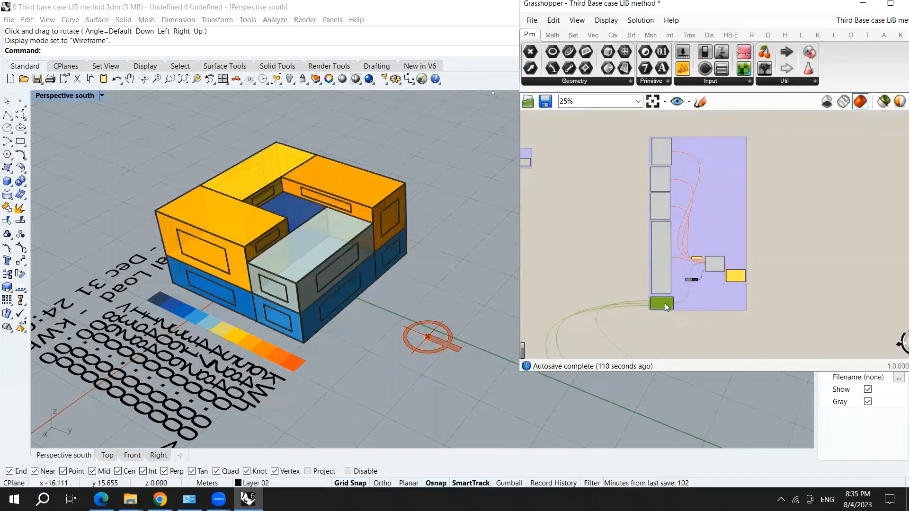
- Examine the inputs of the stacked Colibri Parameters components and how they feed the aggregator's Genome and Phenome
{"action": "mouse_move", "coordinate": [666, 304]}
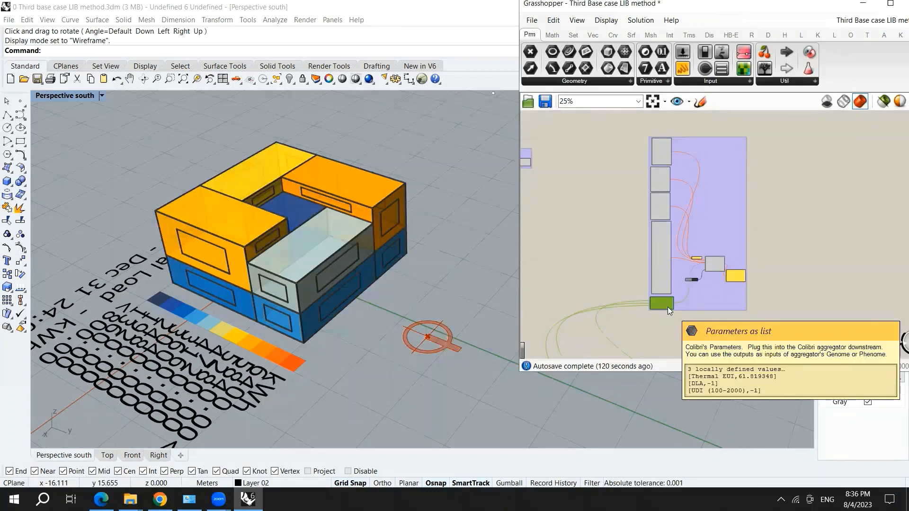
{"action": "scroll", "coordinate": [664, 229], "scroll_direction": "up", "scroll_amount": 4}
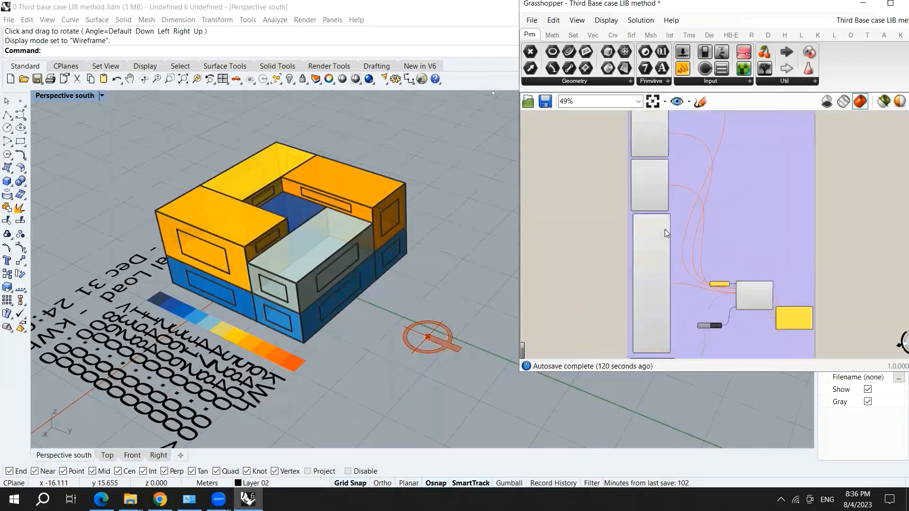
{"action": "scroll", "coordinate": [659, 234], "scroll_direction": "down", "scroll_amount": 2}
{"action": "scroll", "coordinate": [662, 238], "scroll_direction": "up", "scroll_amount": 3}
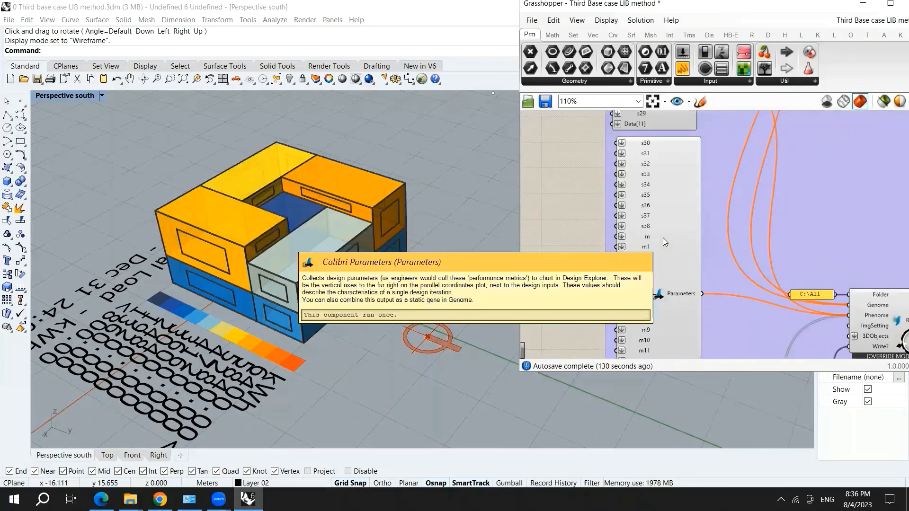
{"action": "scroll", "coordinate": [662, 238], "scroll_direction": "down", "scroll_amount": 3}
{"action": "scroll", "coordinate": [646, 228], "scroll_direction": "up", "scroll_amount": 2}
{"action": "scroll", "coordinate": [661, 147], "scroll_direction": "down", "scroll_amount": 3}
{"action": "scroll", "coordinate": [660, 156], "scroll_direction": "up", "scroll_amount": 2}
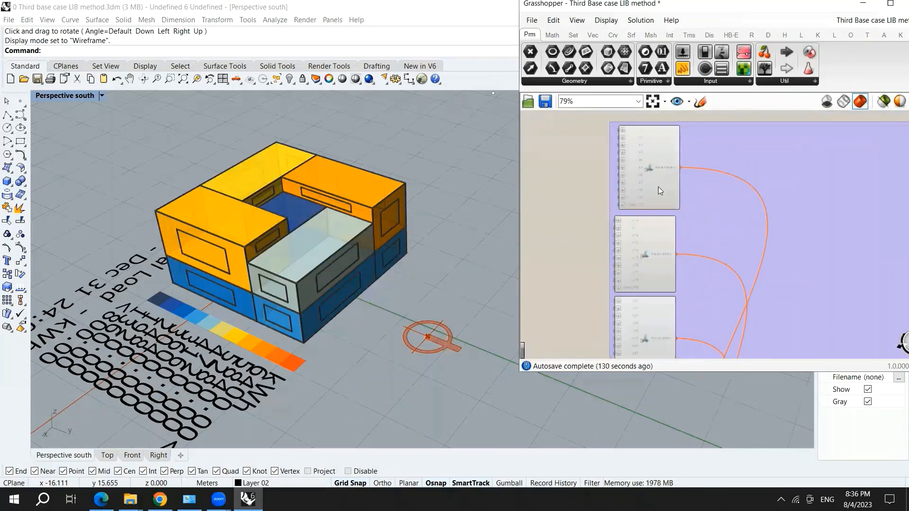
{"action": "scroll", "coordinate": [653, 179], "scroll_direction": "down", "scroll_amount": 1}
{"action": "scroll", "coordinate": [652, 180], "scroll_direction": "up", "scroll_amount": 2}
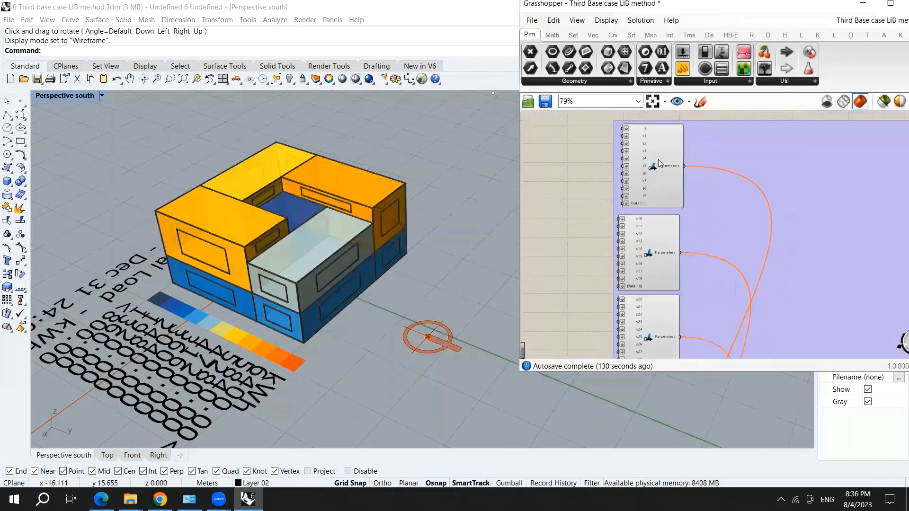
{"action": "scroll", "coordinate": [653, 236], "scroll_direction": "down", "scroll_amount": 5}
{"action": "scroll", "coordinate": [662, 301], "scroll_direction": "up", "scroll_amount": 5}
{"action": "scroll", "coordinate": [650, 293], "scroll_direction": "down", "scroll_amount": 3}
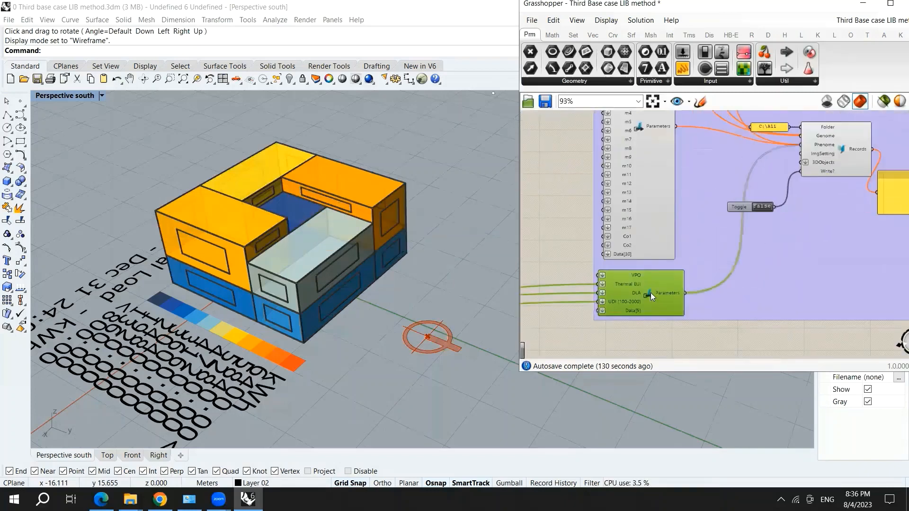
{"action": "scroll", "coordinate": [645, 269], "scroll_direction": "up", "scroll_amount": 2}
{"action": "scroll", "coordinate": [639, 137], "scroll_direction": "down", "scroll_amount": 3}
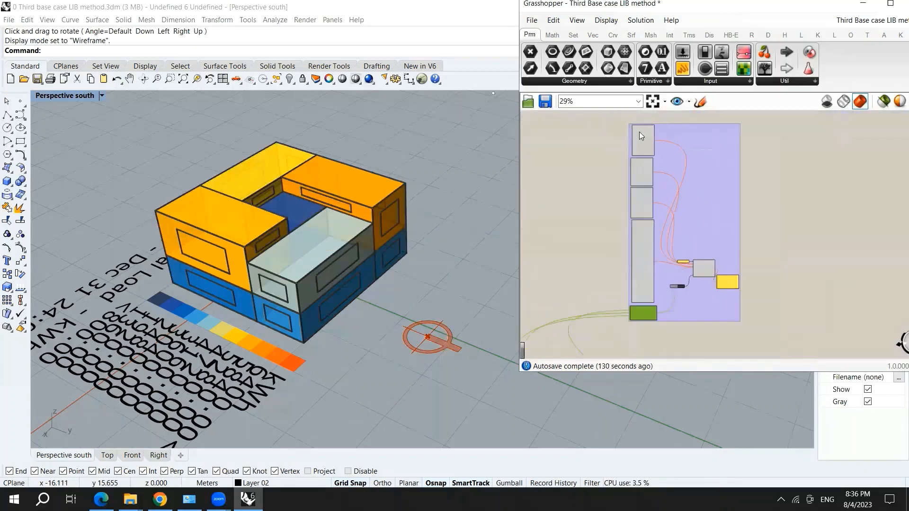
- Nudge the top Colibri Parameters component closer into line with the second one and review its s to s9 inputs
{"action": "scroll", "coordinate": [645, 143], "scroll_direction": "up", "scroll_amount": 6}
{"action": "mouse_move", "coordinate": [640, 158]}
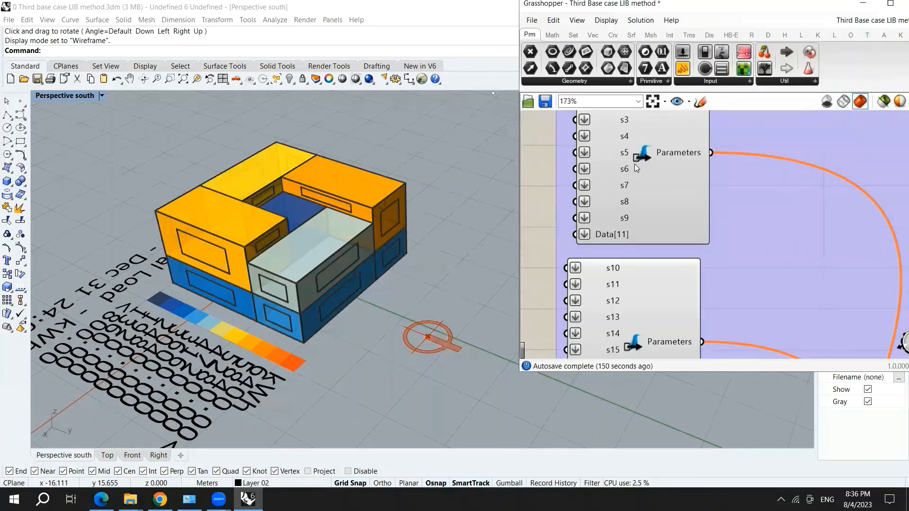
{"action": "scroll", "coordinate": [677, 199], "scroll_direction": "down", "scroll_amount": 3}
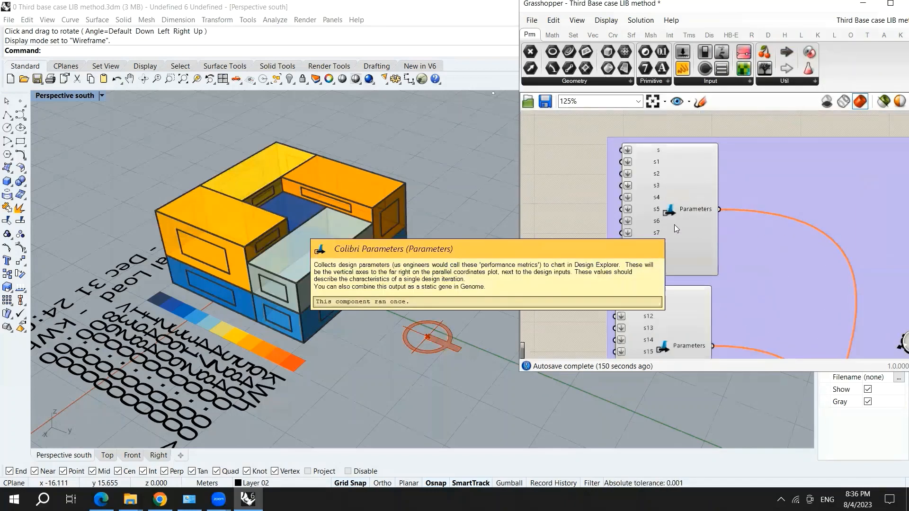
{"action": "scroll", "coordinate": [676, 229], "scroll_direction": "up", "scroll_amount": 3}
{"action": "left_click", "coordinate": [673, 207]}
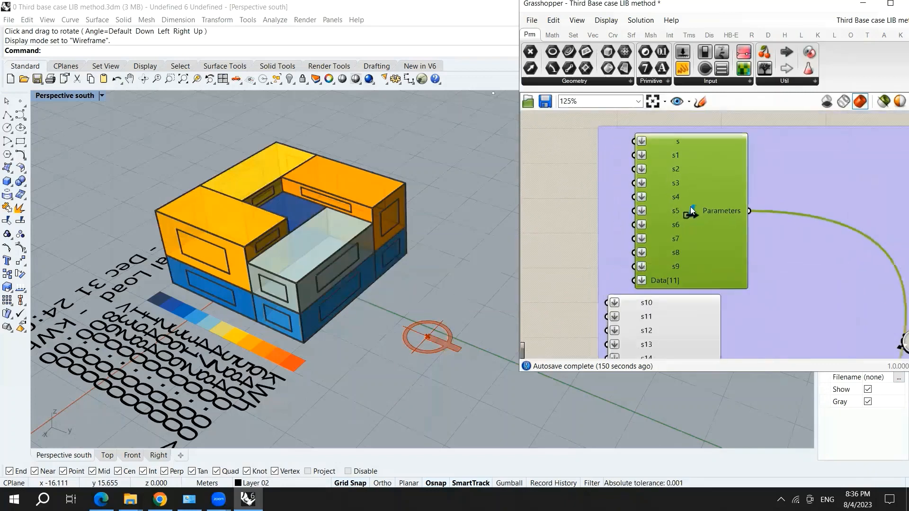
{"action": "scroll", "coordinate": [692, 210], "scroll_direction": "down", "scroll_amount": 8}
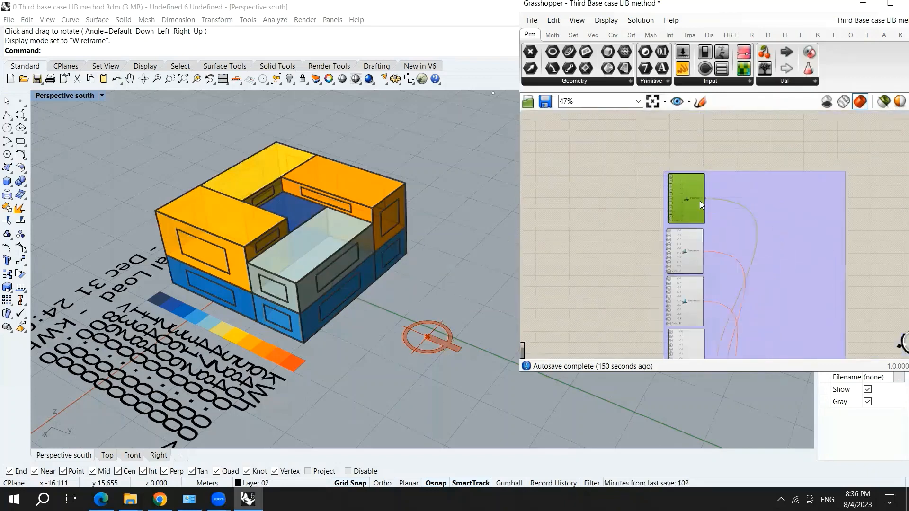
{"action": "scroll", "coordinate": [700, 201], "scroll_direction": "up", "scroll_amount": 4}
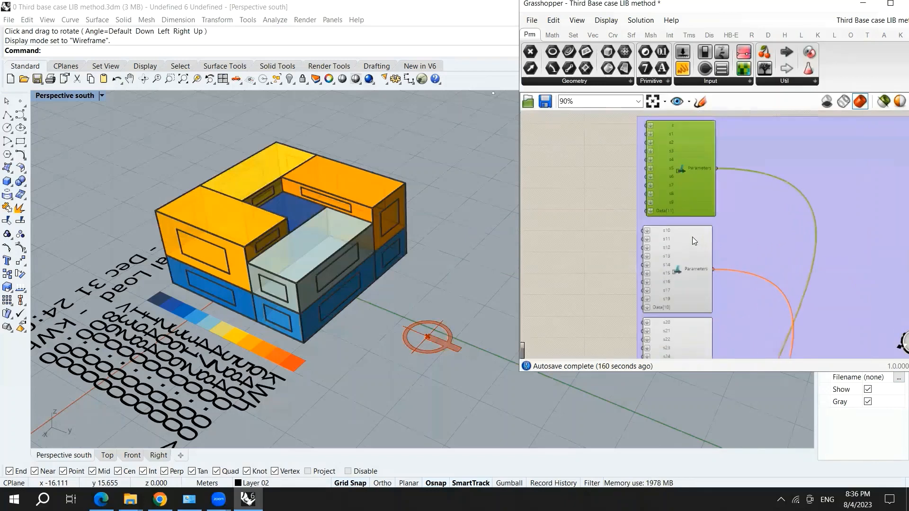
{"action": "scroll", "coordinate": [692, 238], "scroll_direction": "up", "scroll_amount": 1}
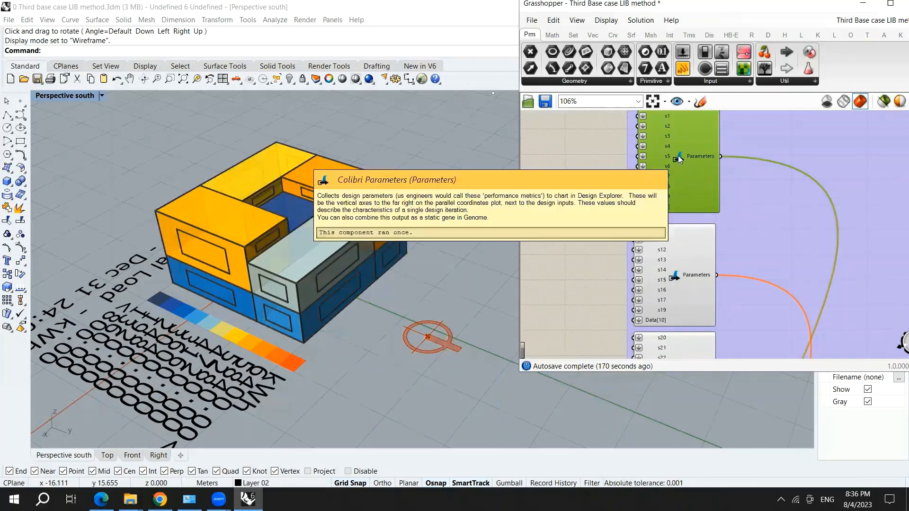
- Bring the top Colibri Parameters component from the Colibri column down beside the sliders in the Form Dynamic parameter group
{"action": "right_click_drag", "start_coordinate": [672, 157], "coordinate": [672, 178]}
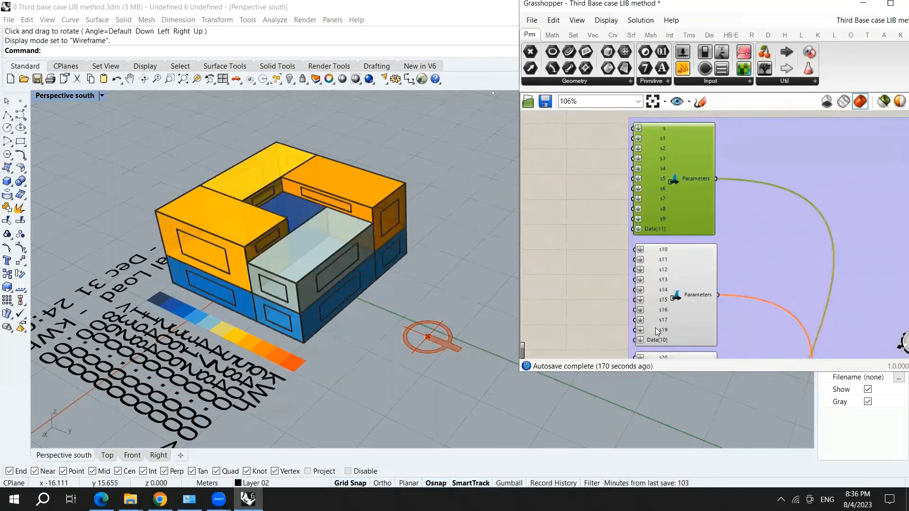
{"action": "scroll", "coordinate": [684, 145], "scroll_direction": "down", "scroll_amount": 5}
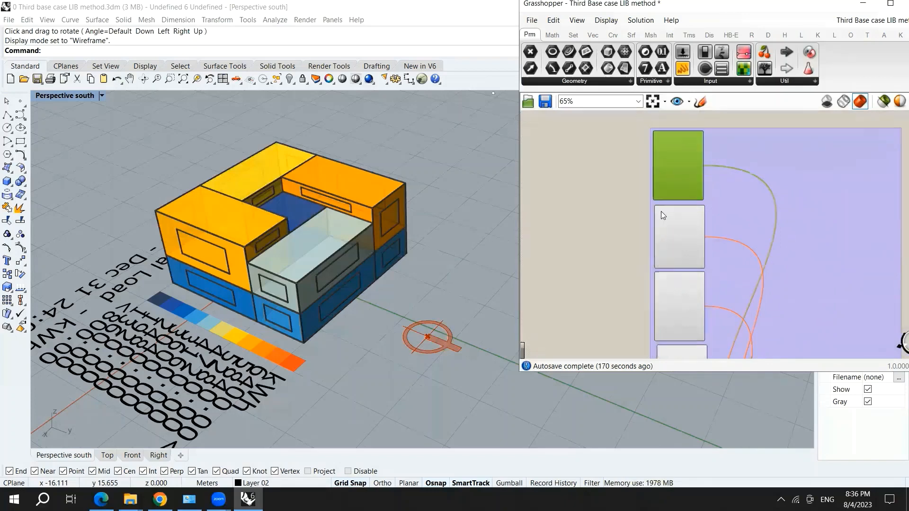
{"action": "scroll", "coordinate": [718, 245], "scroll_direction": "down", "scroll_amount": 3}
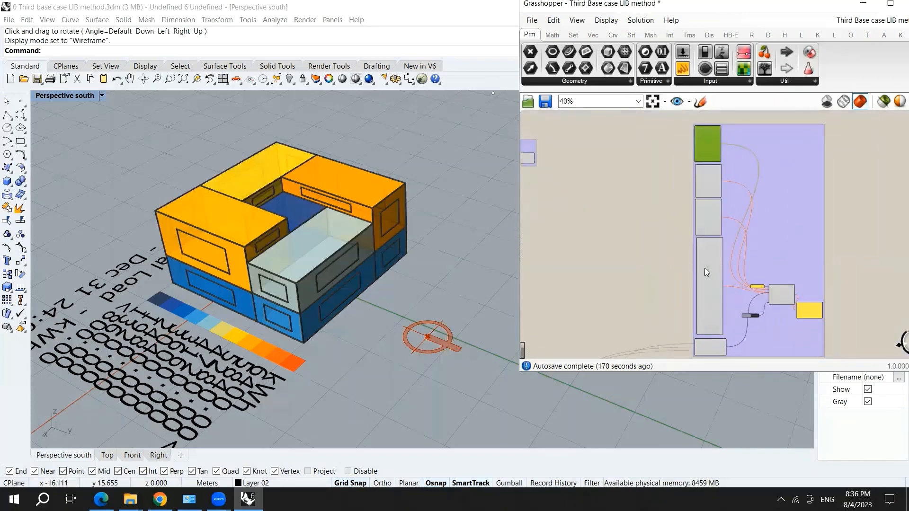
{"action": "scroll", "coordinate": [734, 178], "scroll_direction": "down", "scroll_amount": 5}
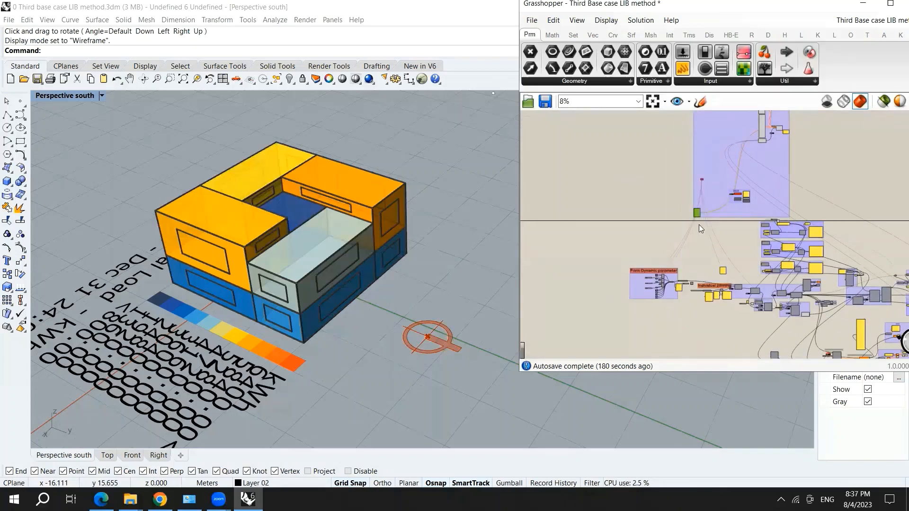
{"action": "scroll", "coordinate": [658, 289], "scroll_direction": "up", "scroll_amount": 8}
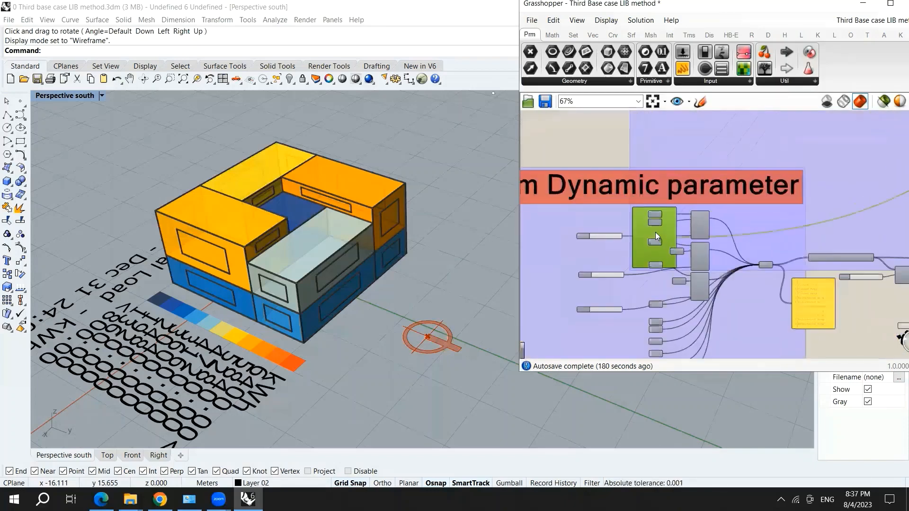
{"action": "scroll", "coordinate": [655, 272], "scroll_direction": "up", "scroll_amount": 2}
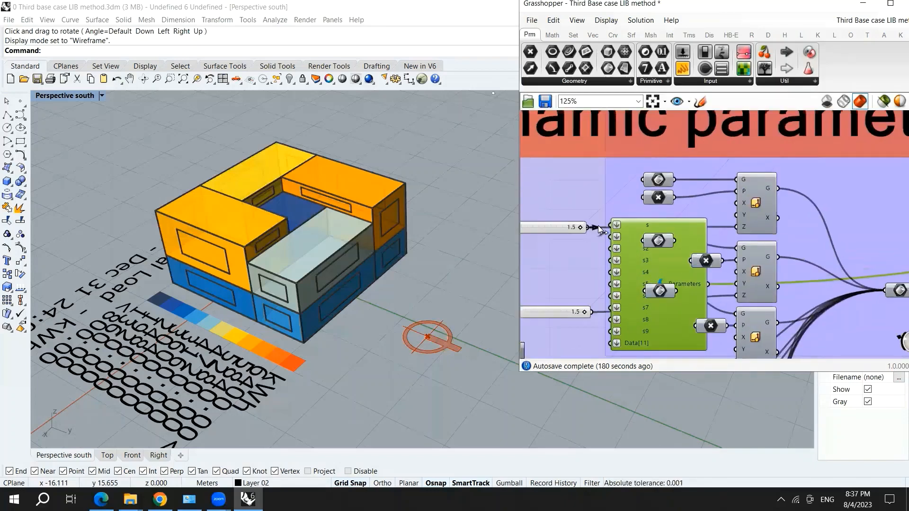
- Connect the three Scale Z form sliders to the s, s1 and s2 inputs of the Colibri Parameters component
{"action": "left_click_drag", "start_coordinate": [591, 312], "coordinate": [609, 238]}
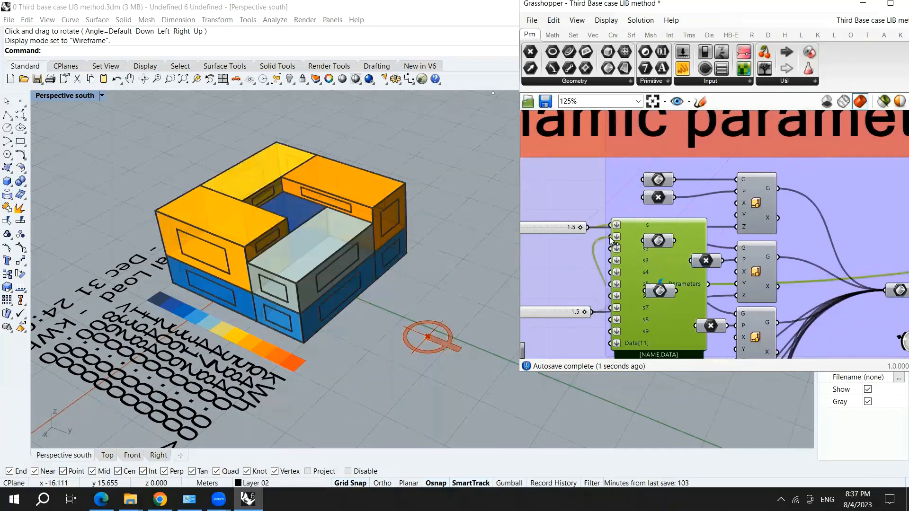
{"action": "scroll", "coordinate": [691, 210], "scroll_direction": "down", "scroll_amount": 2}
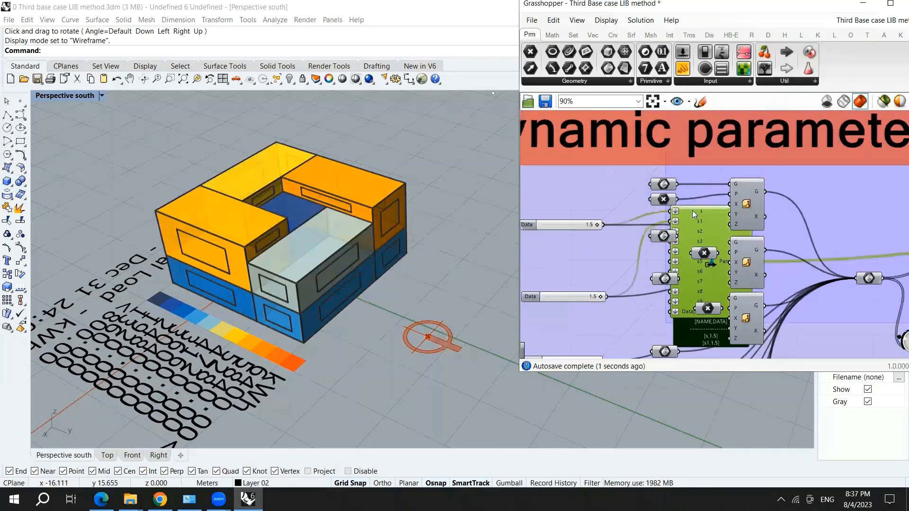
{"action": "scroll", "coordinate": [641, 303], "scroll_direction": "up", "scroll_amount": 1}
{"action": "left_click_drag", "start_coordinate": [634, 305], "coordinate": [693, 196]}
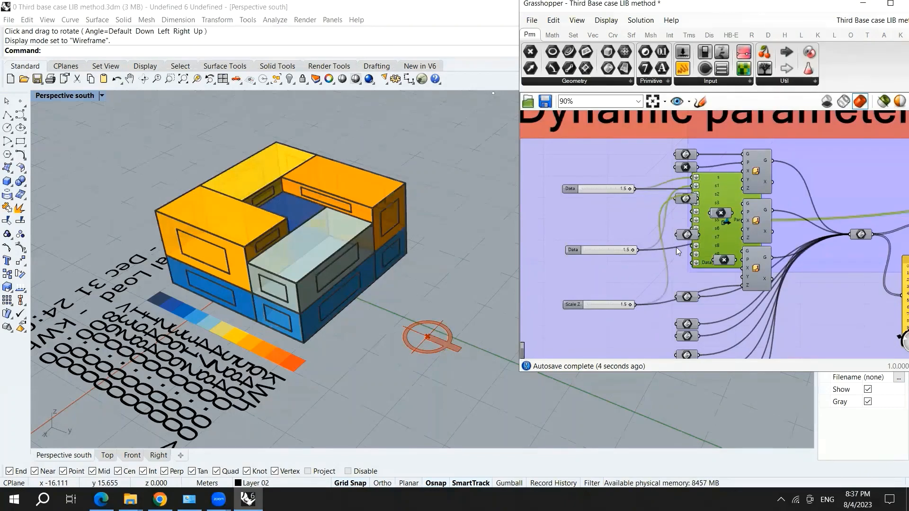
- Move the wired Colibri Parameters component out of the form group, just beyond the Form Dynamic parameter heading
{"action": "scroll", "coordinate": [676, 247], "scroll_direction": "down", "scroll_amount": 2}
{"action": "scroll", "coordinate": [693, 266], "scroll_direction": "down", "scroll_amount": 2}
{"action": "scroll", "coordinate": [723, 240], "scroll_direction": "up", "scroll_amount": 1}
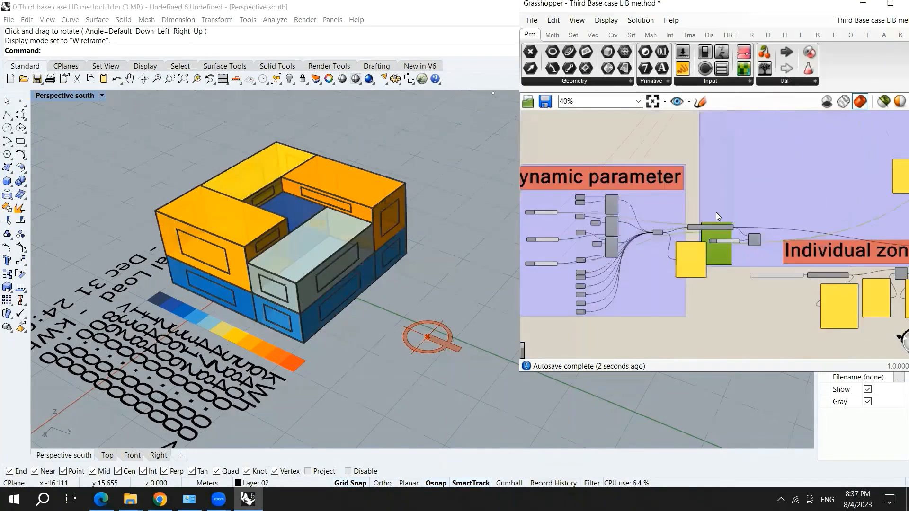
{"action": "scroll", "coordinate": [714, 185], "scroll_direction": "up", "scroll_amount": 6}
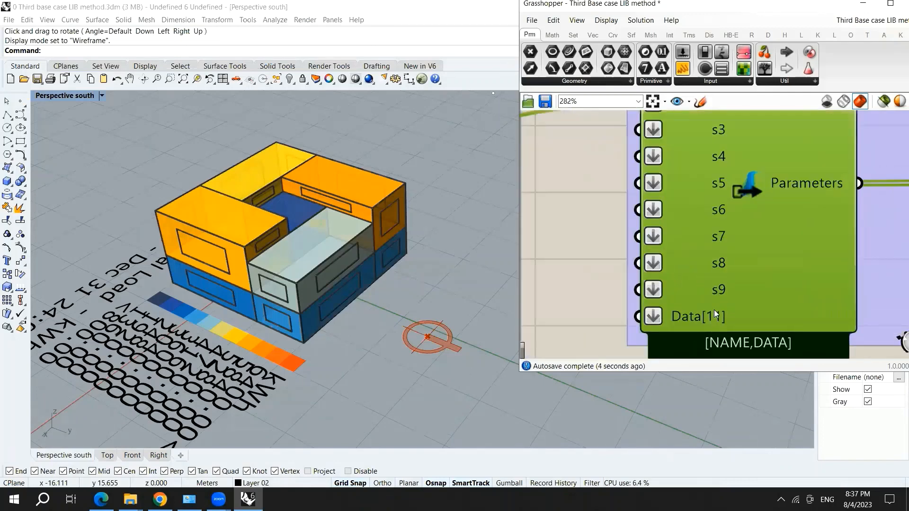
- Add one more data input below Data[11] on the wired Colibri Parameters component, undoing its trial removal
{"action": "scroll", "coordinate": [714, 310], "scroll_direction": "up", "scroll_amount": 2}
{"action": "left_click", "coordinate": [712, 308]}
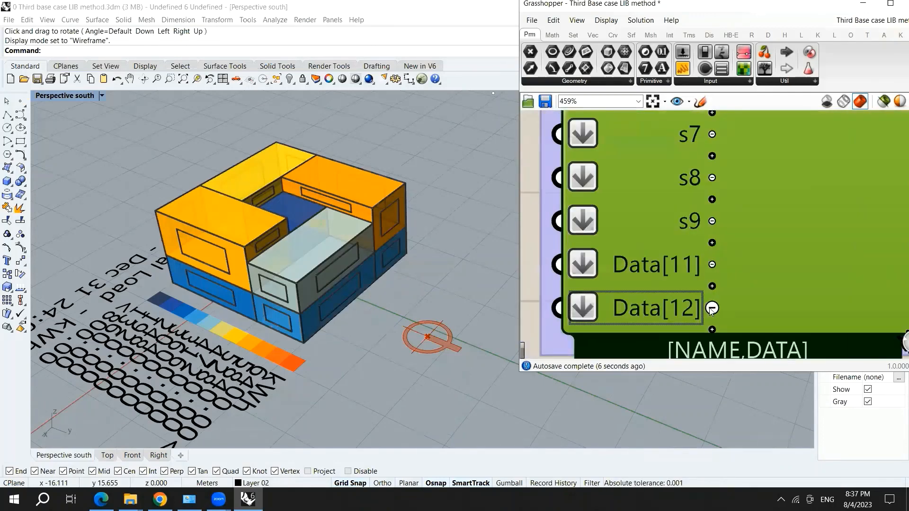
{"action": "left_click", "coordinate": [711, 308]}
{"action": "key", "text": "ctrl+z"}
{"action": "scroll", "coordinate": [714, 237], "scroll_direction": "down", "scroll_amount": 4}
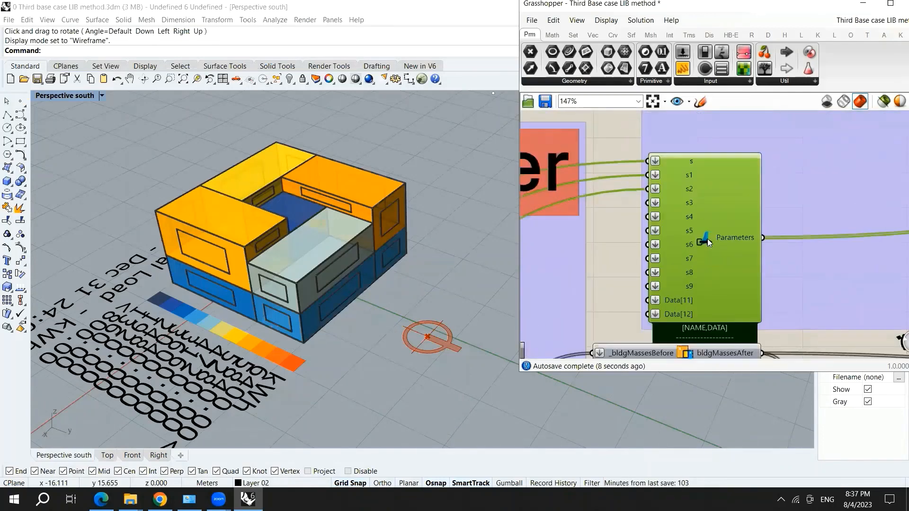
- Place a new Colibri Parameters component on the canvas beside the existing wired one
{"action": "left_click", "coordinate": [606, 230]}
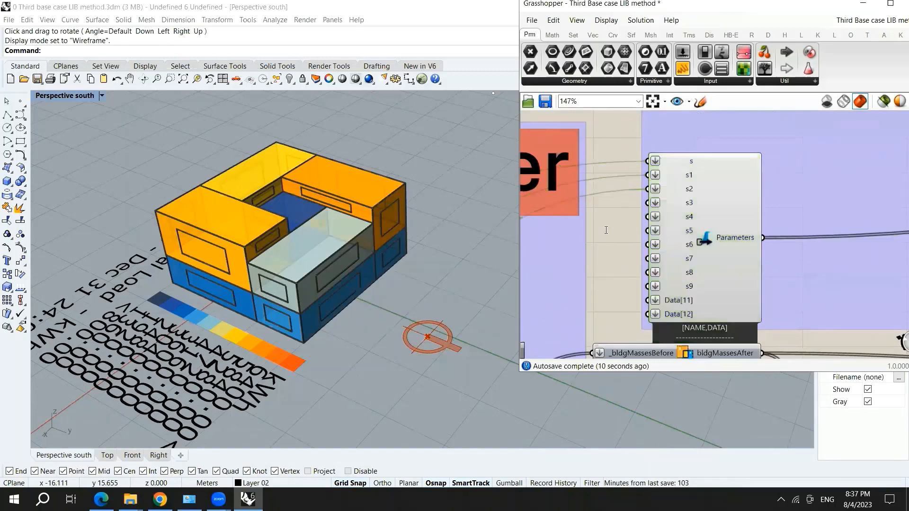
{"action": "double_click", "coordinate": [606, 230]}
{"action": "type", "text": "colibri"}
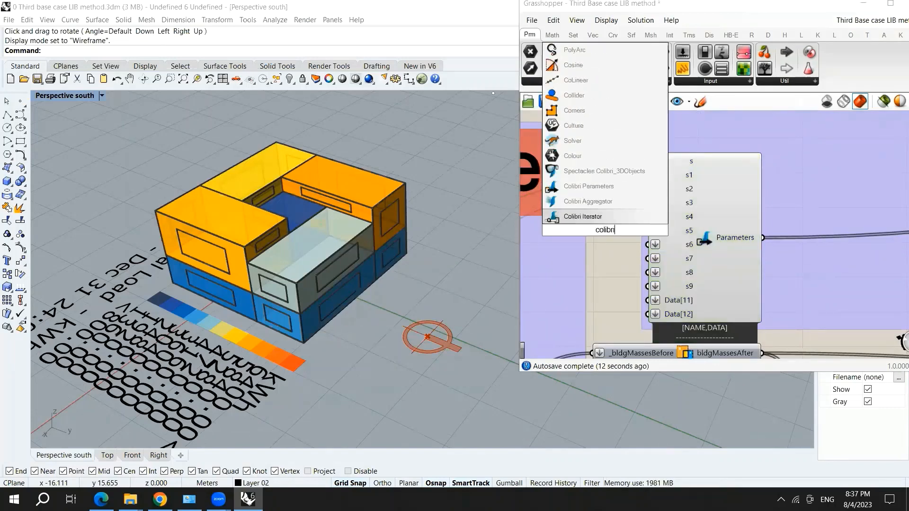
{"action": "key", "text": "Return"}
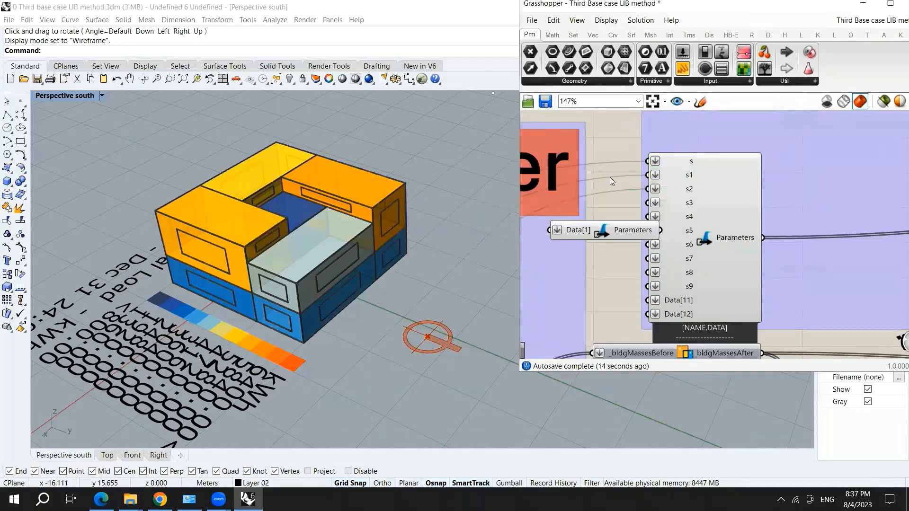
- Return the original ten-slider Colibri Parameters component to the Colibri area above the form group
{"action": "scroll", "coordinate": [691, 244], "scroll_direction": "down", "scroll_amount": 6}
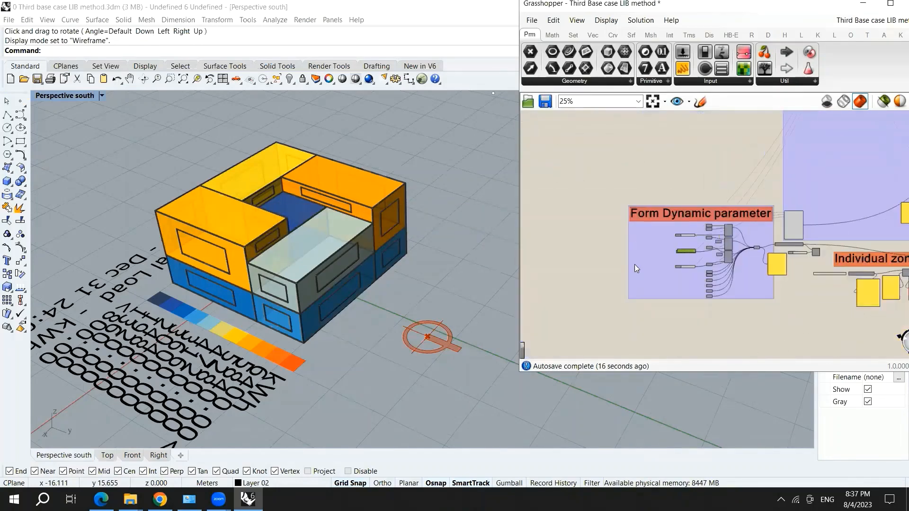
{"action": "scroll", "coordinate": [800, 222], "scroll_direction": "down", "scroll_amount": 4}
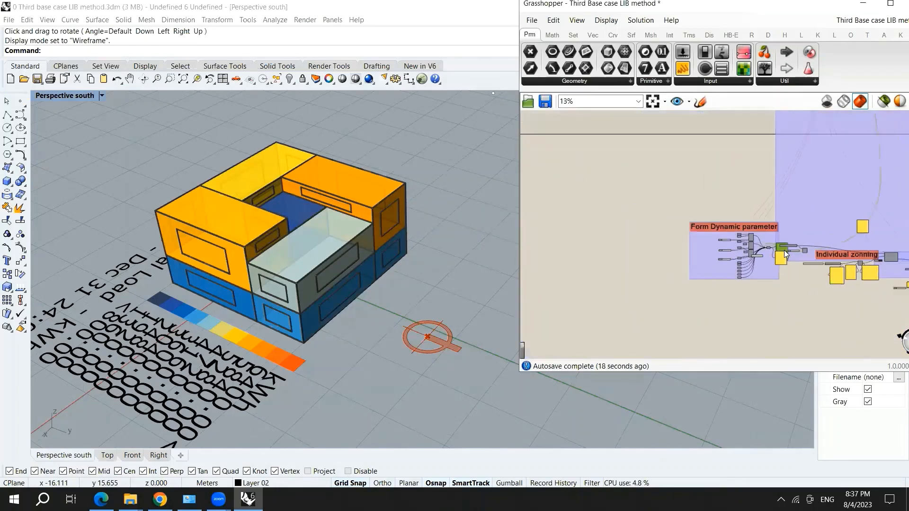
{"action": "scroll", "coordinate": [799, 291], "scroll_direction": "up", "scroll_amount": 5}
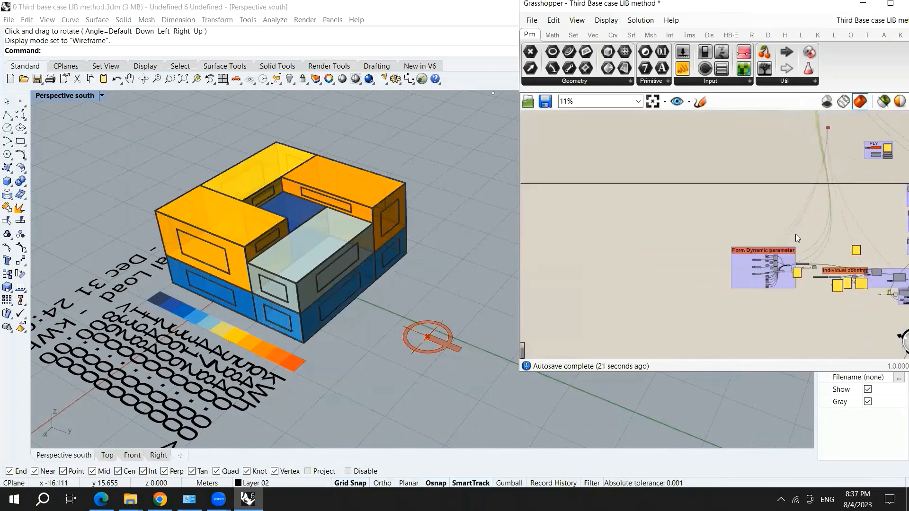
- Move the new Colibri Parameters component next to the three form sliders in the Form Dynamic parameter group
{"action": "scroll", "coordinate": [757, 250], "scroll_direction": "up", "scroll_amount": 4}
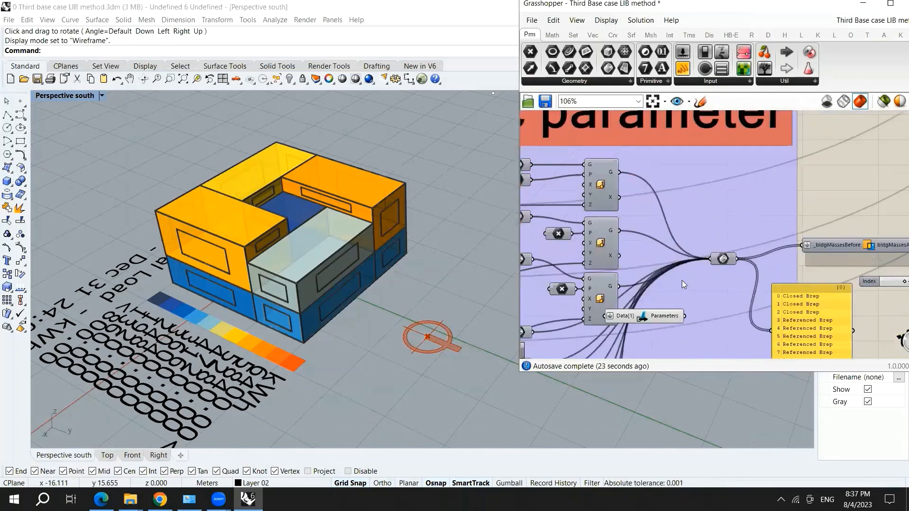
{"action": "scroll", "coordinate": [742, 256], "scroll_direction": "down", "scroll_amount": 2}
{"action": "left_click_drag", "start_coordinate": [677, 290], "coordinate": [681, 227]}
{"action": "scroll", "coordinate": [601, 206], "scroll_direction": "up", "scroll_amount": 1}
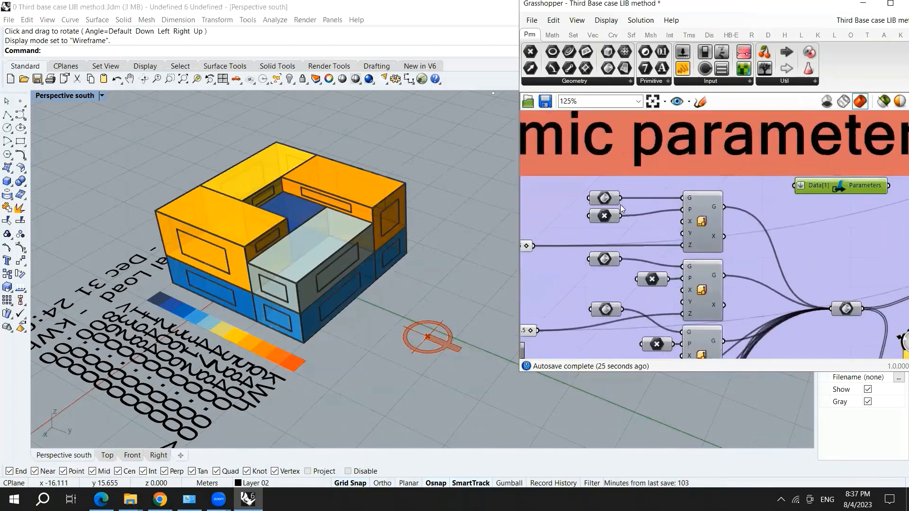
{"action": "scroll", "coordinate": [746, 195], "scroll_direction": "up", "scroll_amount": 1}
{"action": "left_click_drag", "start_coordinate": [790, 188], "coordinate": [633, 262]}
- Connect the three form sliders to Data[1], Data[2] and Data[3] of the new Colibri Parameters component
{"action": "scroll", "coordinate": [602, 237], "scroll_direction": "up", "scroll_amount": 2}
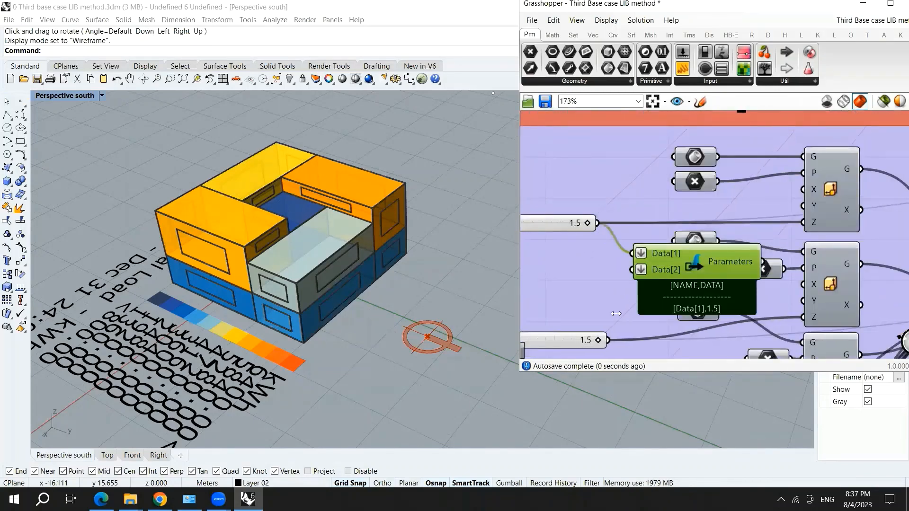
{"action": "left_click_drag", "start_coordinate": [603, 341], "coordinate": [679, 217]}
{"action": "scroll", "coordinate": [662, 160], "scroll_direction": "down", "scroll_amount": 2}
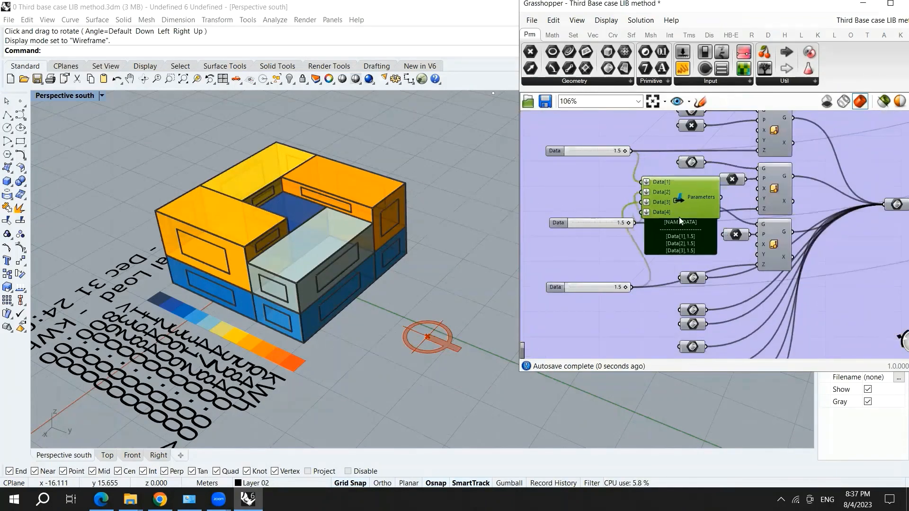
- Move the new Colibri Parameters component beside the Windows group, just below the glazing Index slider
{"action": "scroll", "coordinate": [675, 229], "scroll_direction": "down", "scroll_amount": 5}
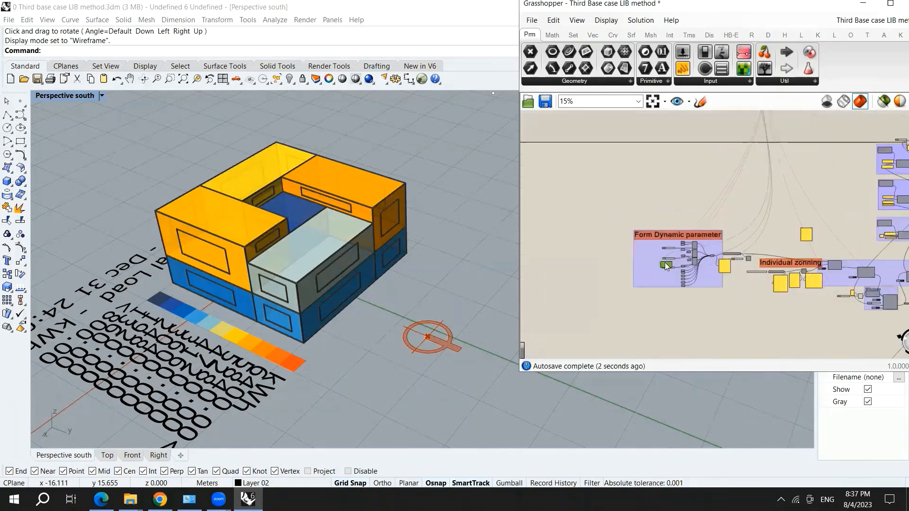
{"action": "scroll", "coordinate": [666, 266], "scroll_direction": "down", "scroll_amount": 3}
{"action": "left_click_drag", "start_coordinate": [666, 266], "coordinate": [596, 242]}
{"action": "scroll", "coordinate": [710, 256], "scroll_direction": "up", "scroll_amount": 6}
{"action": "scroll", "coordinate": [677, 242], "scroll_direction": "down", "scroll_amount": 1}
{"action": "scroll", "coordinate": [615, 242], "scroll_direction": "up", "scroll_amount": 2}
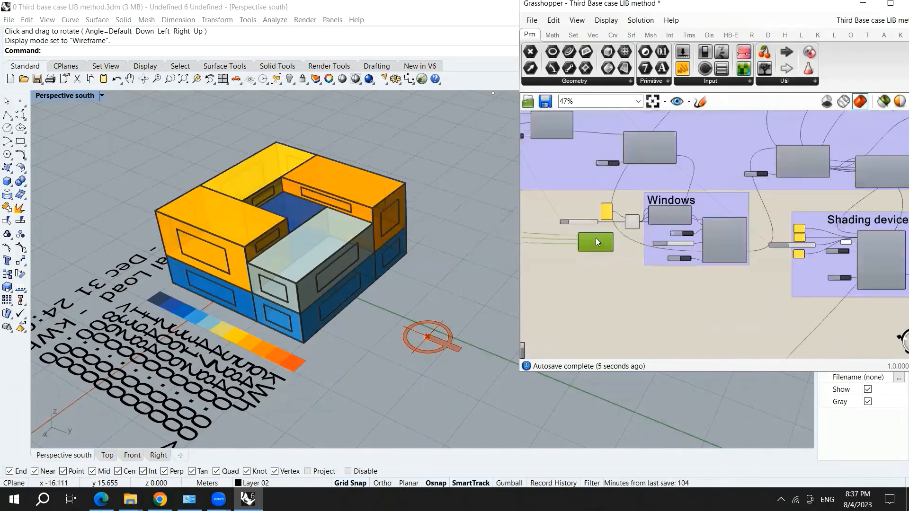
{"action": "scroll", "coordinate": [595, 237], "scroll_direction": "up", "scroll_amount": 3}
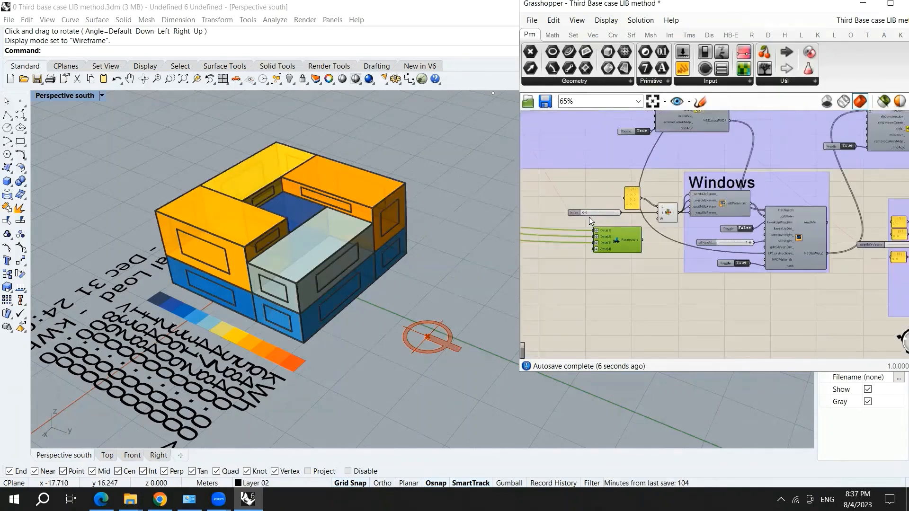
- Connect the glazing Index slider to the Data[4] input of the new Colibri Parameters component
{"action": "scroll", "coordinate": [587, 216], "scroll_direction": "up", "scroll_amount": 4}
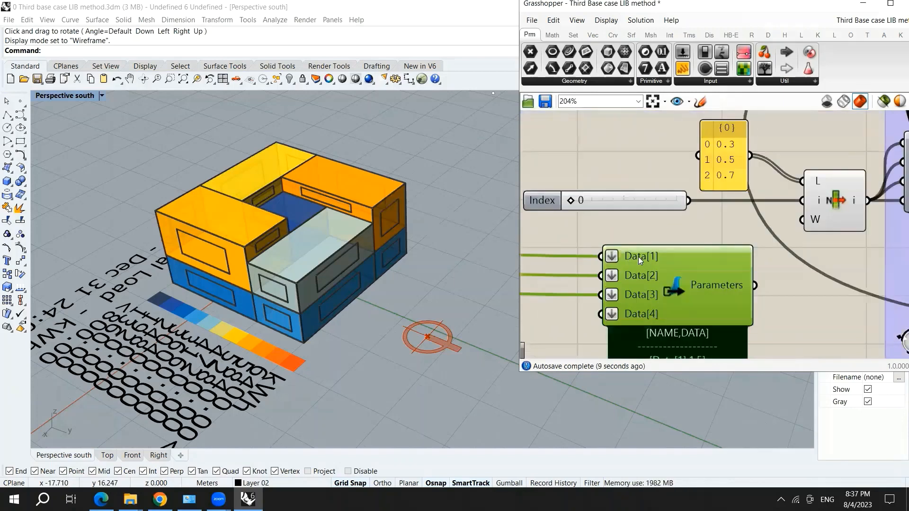
{"action": "mouse_move", "coordinate": [638, 257]}
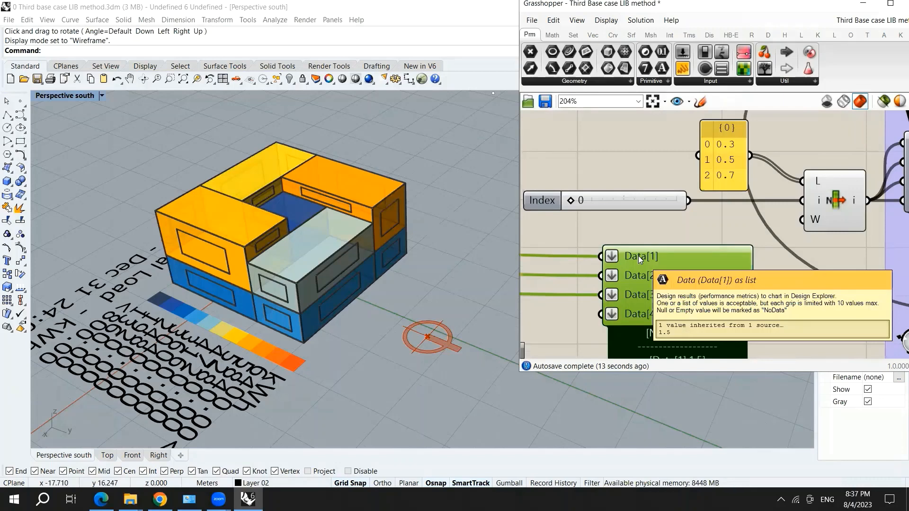
{"action": "left_click_drag", "start_coordinate": [620, 253], "coordinate": [596, 314]}
{"action": "left_click_drag", "start_coordinate": [689, 281], "coordinate": [709, 275]}
{"action": "scroll", "coordinate": [709, 275], "scroll_direction": "down", "scroll_amount": 2}
{"action": "scroll", "coordinate": [643, 229], "scroll_direction": "up", "scroll_amount": 2}
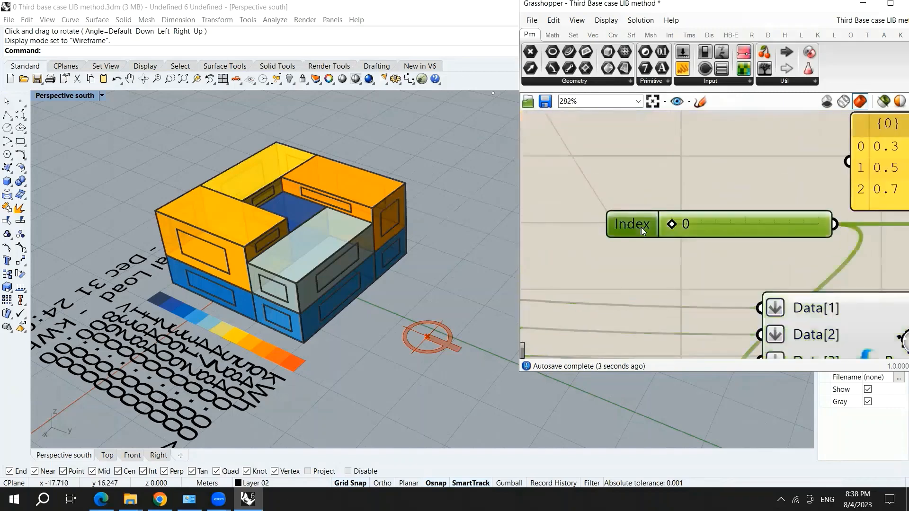
- Rename the glazing Index slider as x
{"action": "double_click", "coordinate": [641, 227]}
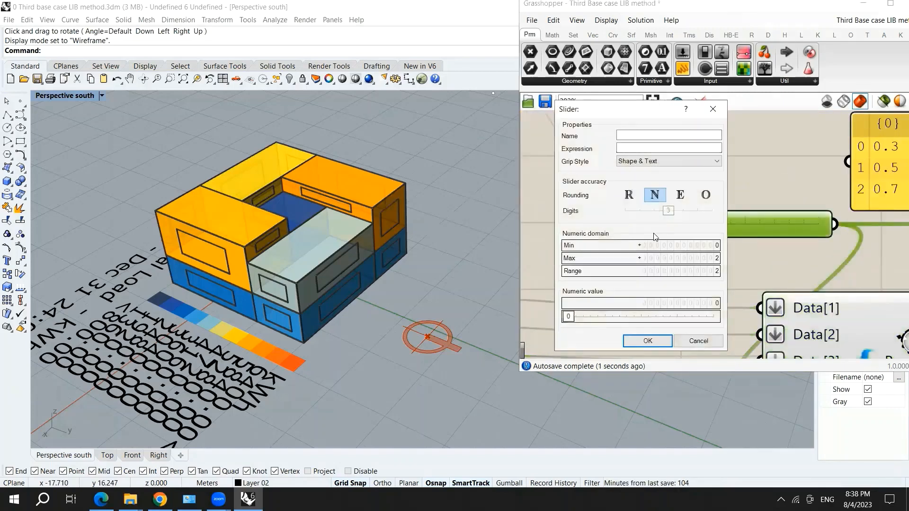
{"action": "key", "text": "Escape"}
{"action": "right_click", "coordinate": [629, 233]}
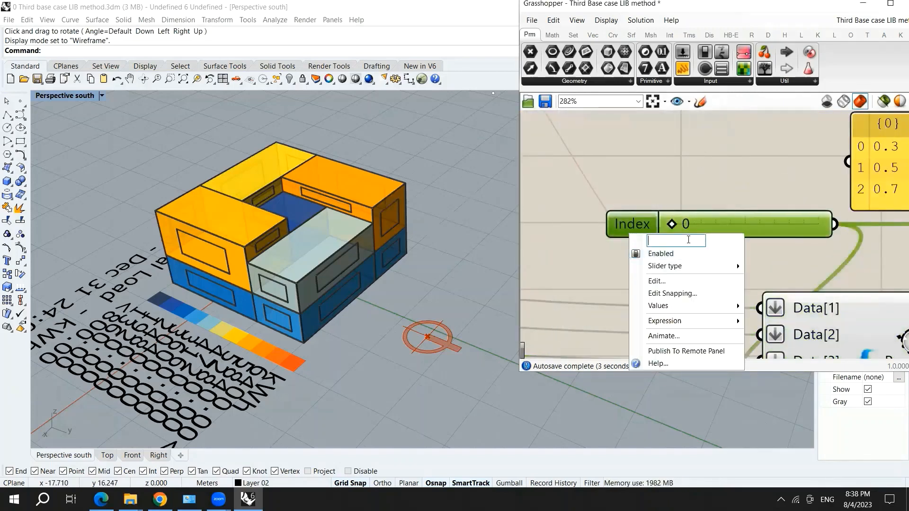
{"action": "type", "text": "x"}
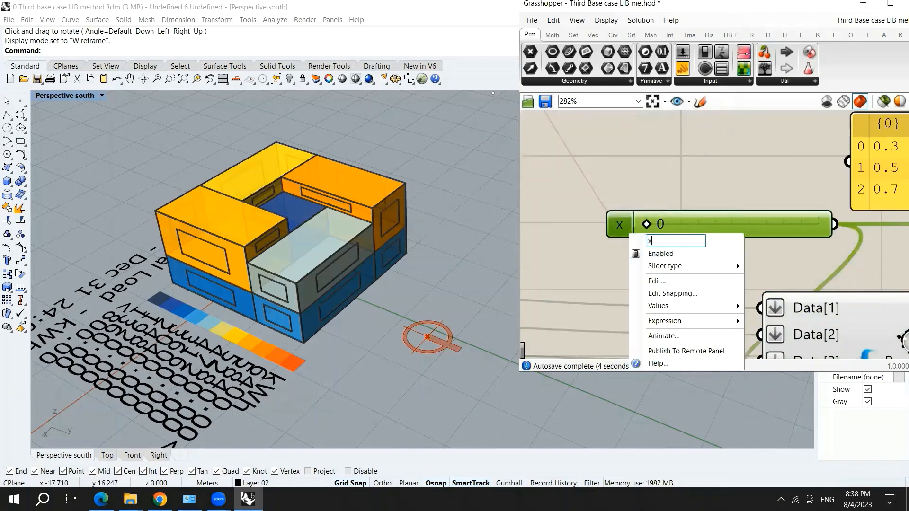
{"action": "left_click", "coordinate": [616, 271]}
- Reconnect the x slider to the component's fourth input so that the input takes the slider's name
{"action": "scroll", "coordinate": [591, 175], "scroll_direction": "down", "scroll_amount": 5}
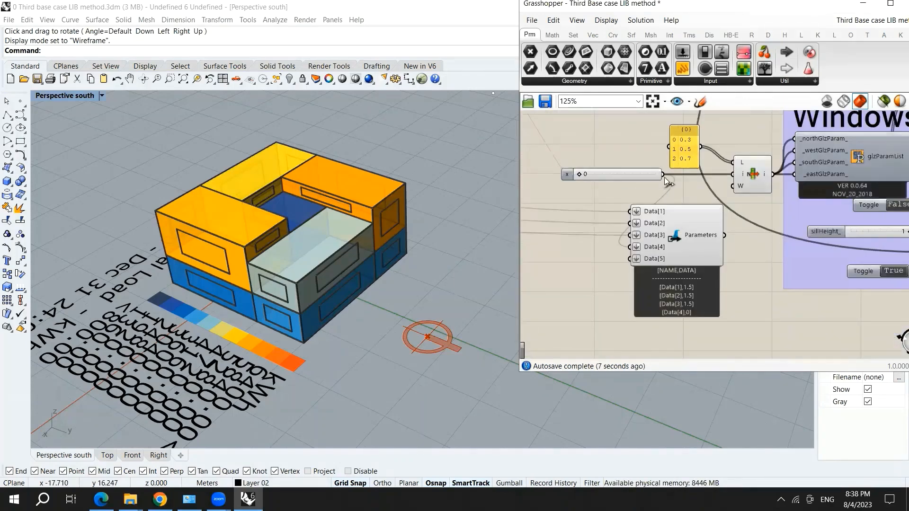
{"action": "left_click_drag", "start_coordinate": [634, 227], "coordinate": [630, 247]}
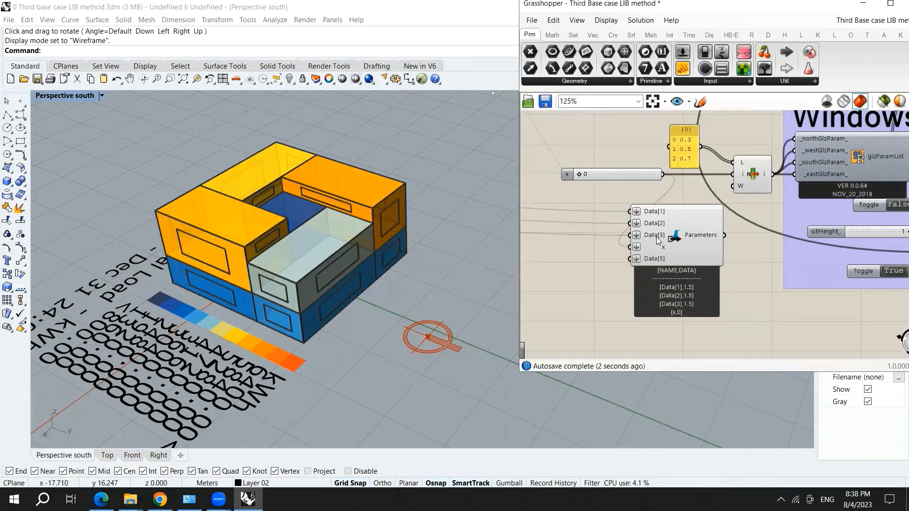
{"action": "mouse_move", "coordinate": [674, 230]}
{"action": "left_mouse_down"}
{"action": "mouse_move", "coordinate": [715, 257]}
{"action": "mouse_move", "coordinate": [687, 239]}
{"action": "mouse_move", "coordinate": [768, 271]}
{"action": "mouse_move", "coordinate": [770, 247]}
{"action": "mouse_move", "coordinate": [659, 222]}
{"action": "mouse_move", "coordinate": [661, 234]}
{"action": "left_mouse_up"}
- Move the new Colibri Parameters component to the Shading device group, below the _depthOrVector slider
{"action": "scroll", "coordinate": [715, 257], "scroll_direction": "down", "scroll_amount": 8}
{"action": "scroll", "coordinate": [769, 271], "scroll_direction": "up", "scroll_amount": 7}
{"action": "scroll", "coordinate": [661, 234], "scroll_direction": "down", "scroll_amount": 7}
{"action": "mouse_move", "coordinate": [661, 235]}
{"action": "left_mouse_down"}
{"action": "mouse_move", "coordinate": [792, 259]}
{"action": "mouse_move", "coordinate": [727, 215]}
{"action": "mouse_move", "coordinate": [745, 235]}
{"action": "left_mouse_up"}
{"action": "scroll", "coordinate": [791, 260], "scroll_direction": "up", "scroll_amount": 5}
{"action": "scroll", "coordinate": [727, 215], "scroll_direction": "up", "scroll_amount": 5}
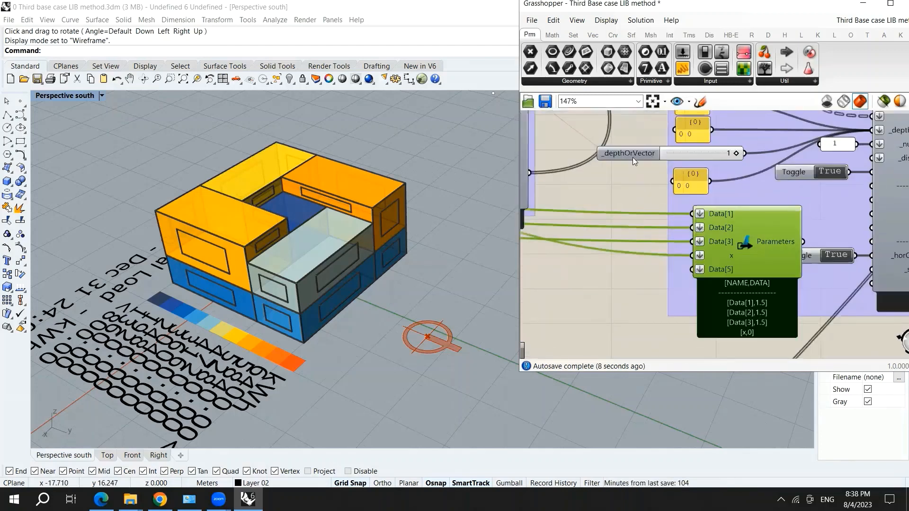
- Rename the _depthOrVector shading slider as S and connect it to the Data[5] input of the Colibri Parameters component
{"action": "right_click", "coordinate": [633, 155]}
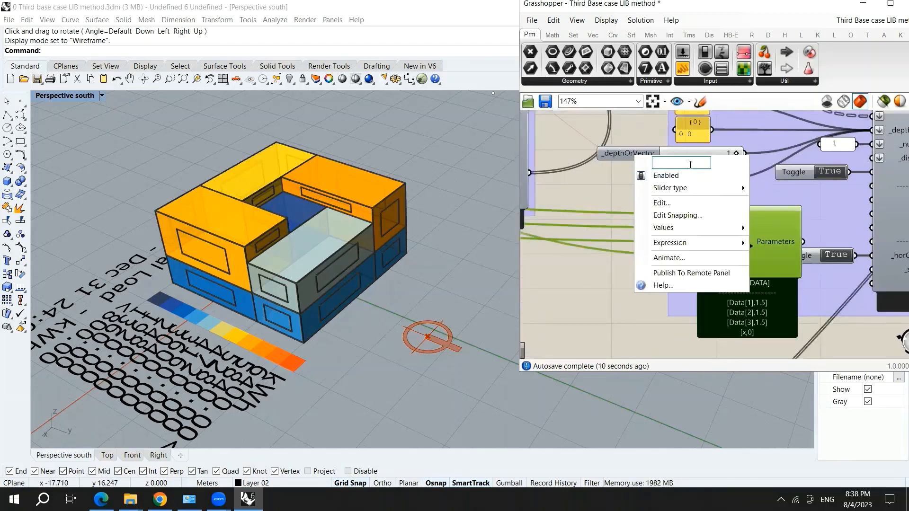
{"action": "type", "text": "S"}
{"action": "key", "text": "Return"}
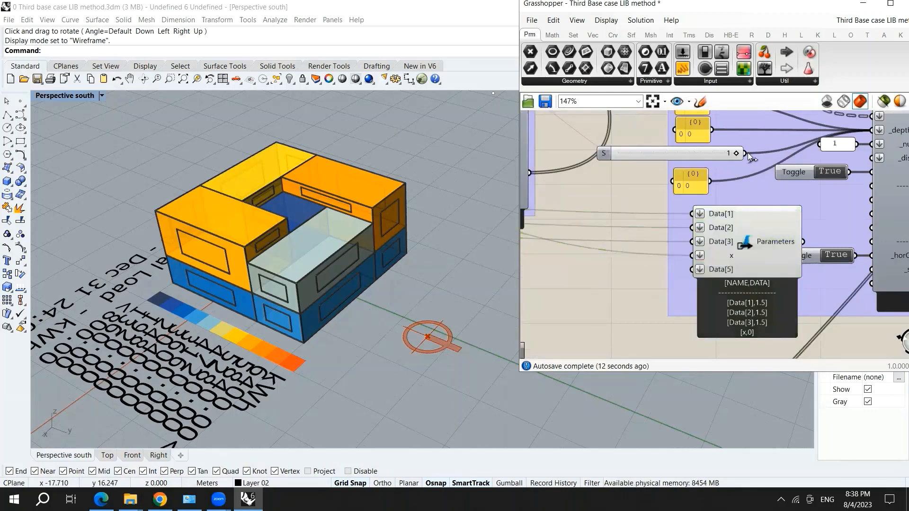
{"action": "left_click_drag", "start_coordinate": [746, 153], "coordinate": [693, 269]}
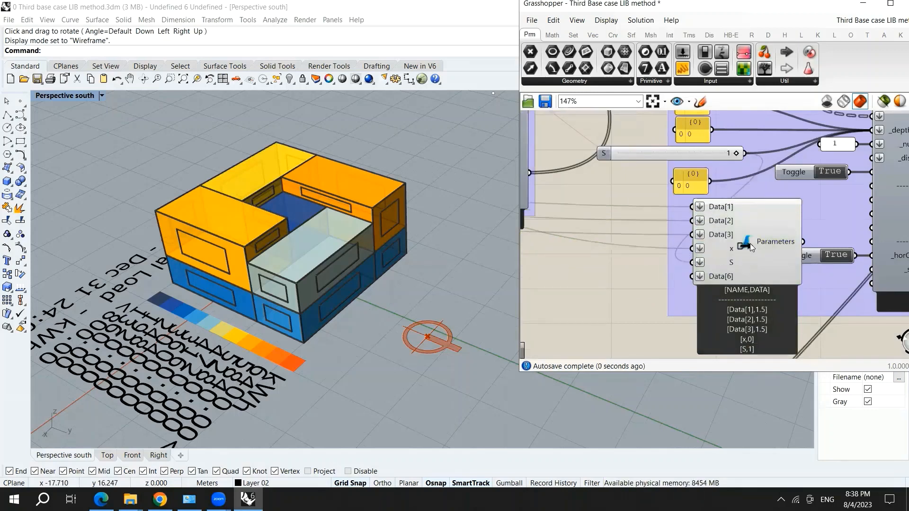
- Bring the Parameters component to the Form Dynamic parameter group and rename its three Data sliders as F1, F2 and F3
{"action": "scroll", "coordinate": [775, 231], "scroll_direction": "down", "scroll_amount": 10}
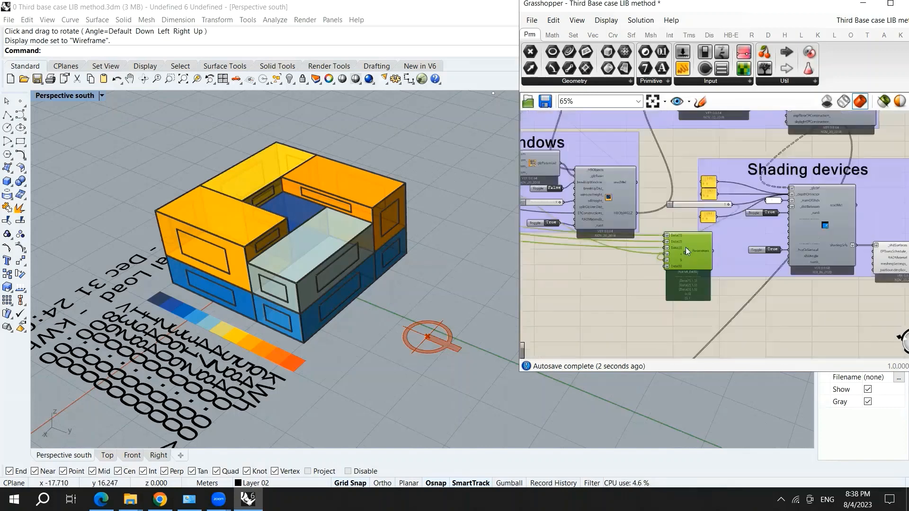
{"action": "scroll", "coordinate": [645, 233], "scroll_direction": "up", "scroll_amount": 10}
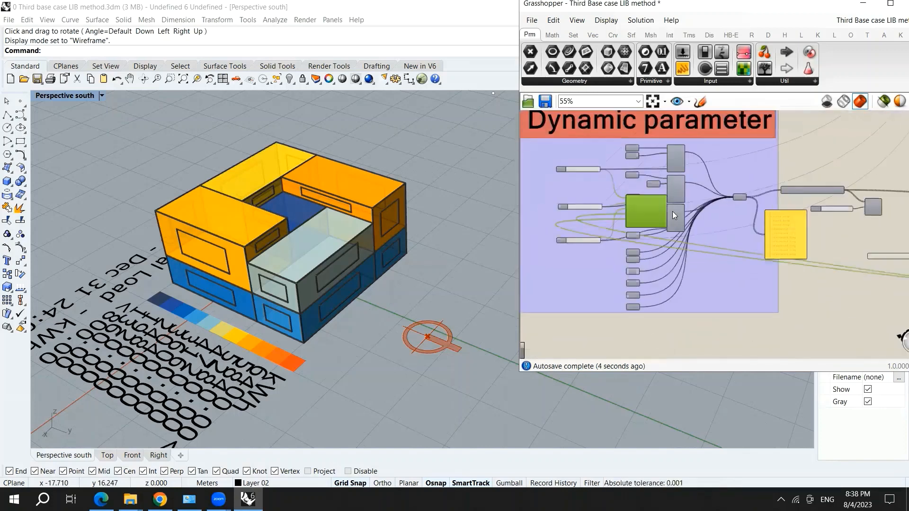
{"action": "right_click", "coordinate": [552, 160]}
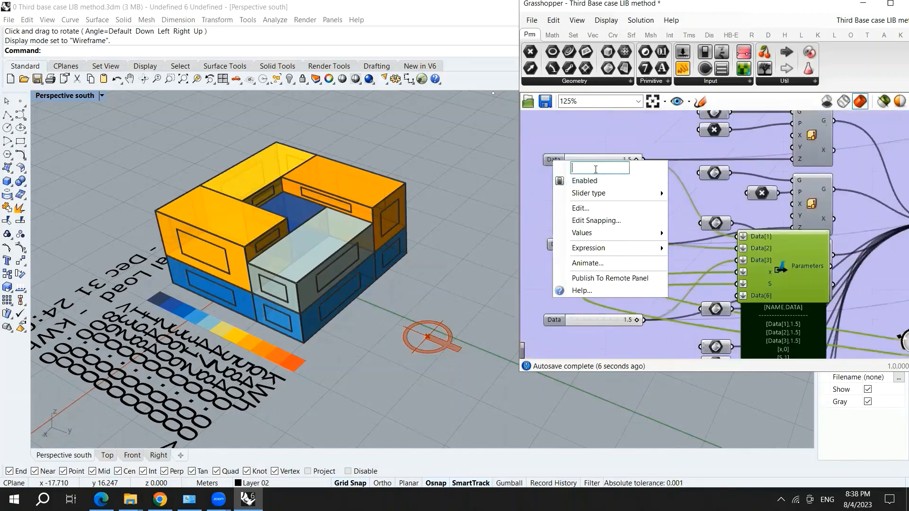
{"action": "type", "text": "F1"}
{"action": "key", "text": "Return"}
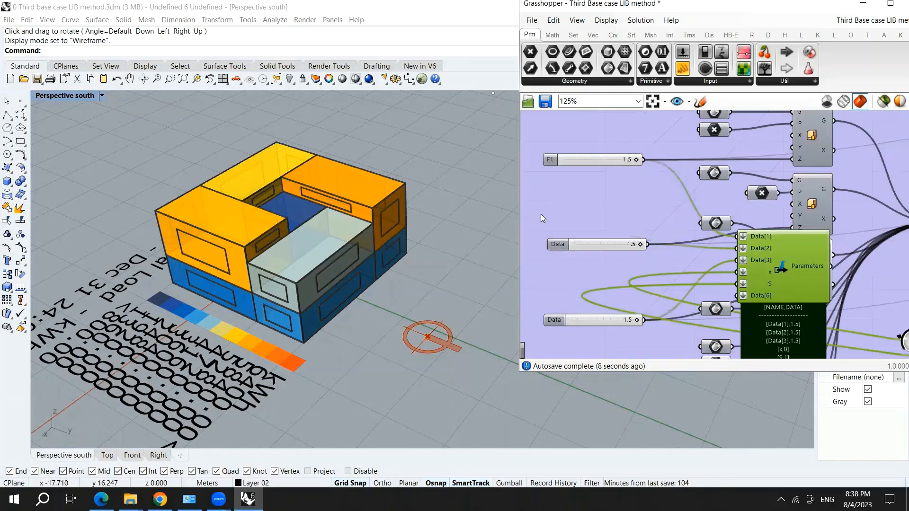
{"action": "right_click", "coordinate": [563, 243]}
{"action": "type", "text": "F2"}
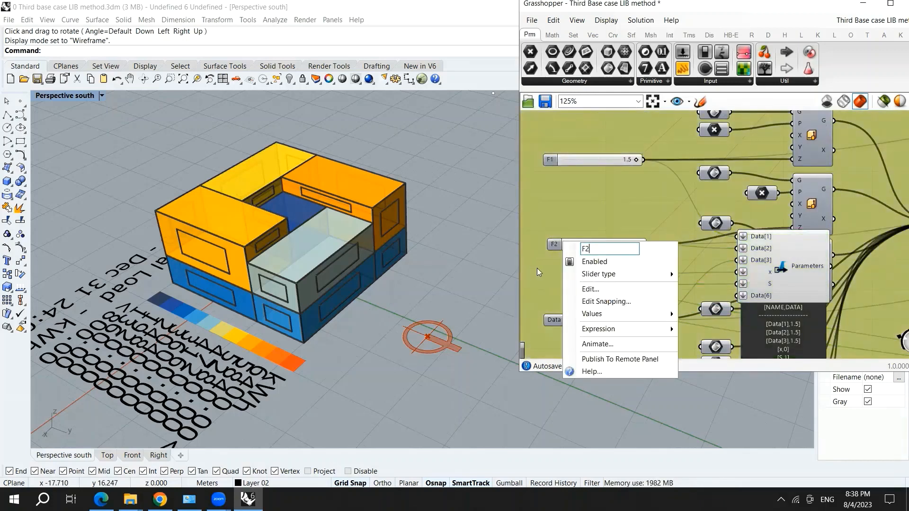
{"action": "key", "text": "Return"}
{"action": "right_click", "coordinate": [560, 321]}
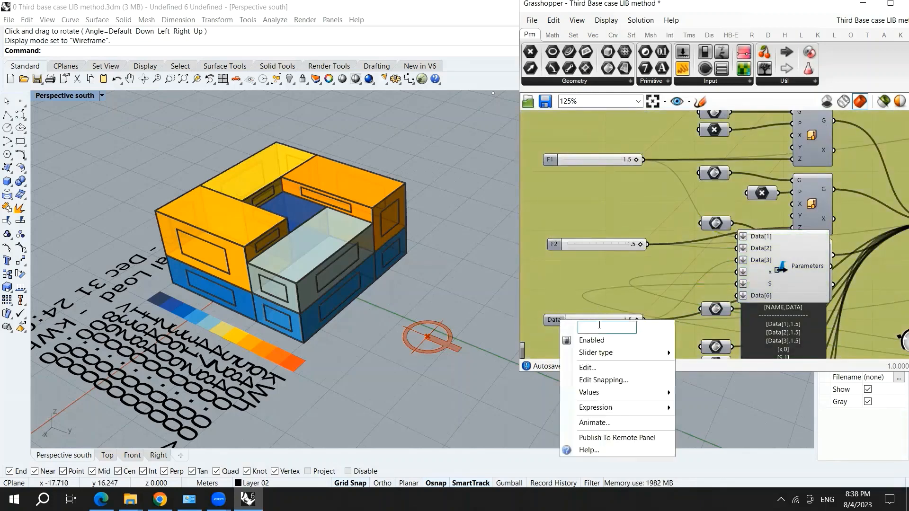
{"action": "left_click", "coordinate": [547, 273]}
{"action": "scroll", "coordinate": [592, 172], "scroll_direction": "down", "scroll_amount": 8}
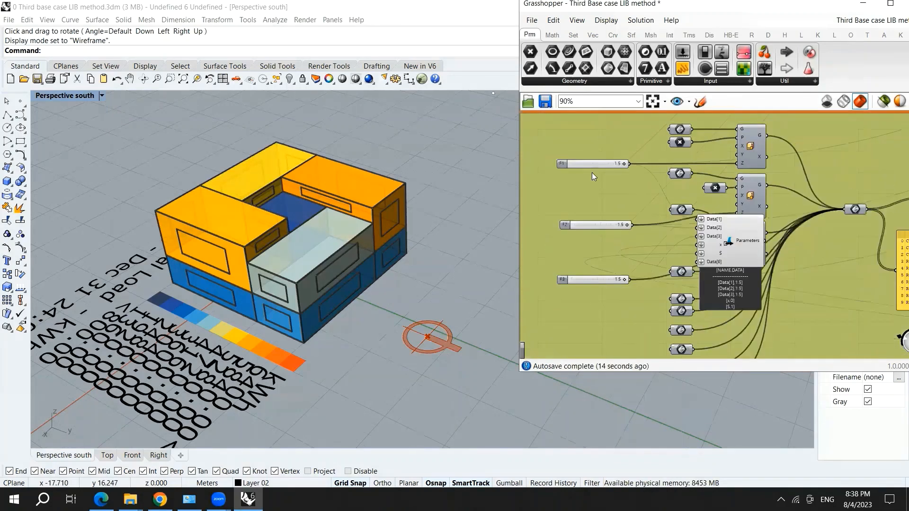
- Reconnect the F1, F2 and F3 sliders to the first three Parameters inputs so that the inputs take the sliders' names
{"action": "scroll", "coordinate": [652, 176], "scroll_direction": "up", "scroll_amount": 6}
{"action": "left_click_drag", "start_coordinate": [568, 179], "coordinate": [617, 188]}
{"action": "scroll", "coordinate": [624, 193], "scroll_direction": "down", "scroll_amount": 5}
{"action": "scroll", "coordinate": [550, 187], "scroll_direction": "up", "scroll_amount": 6}
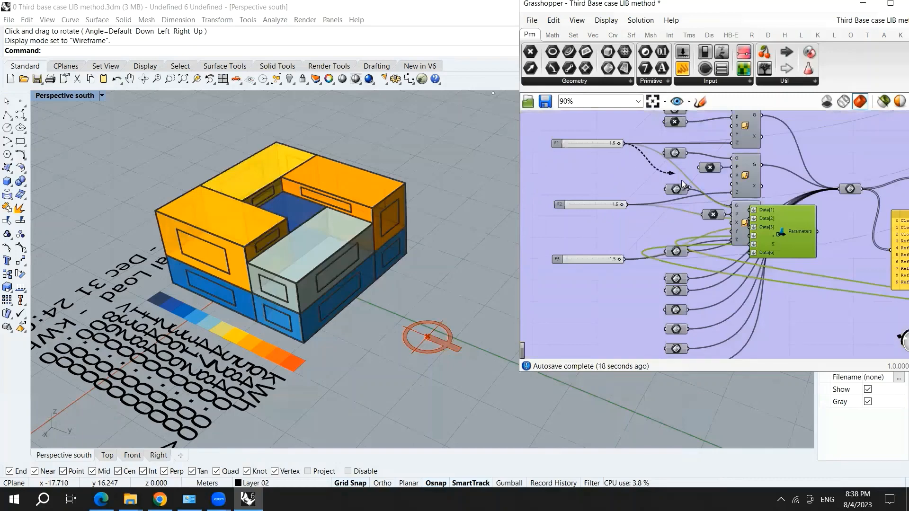
{"action": "left_click_drag", "start_coordinate": [681, 180], "coordinate": [754, 209]}
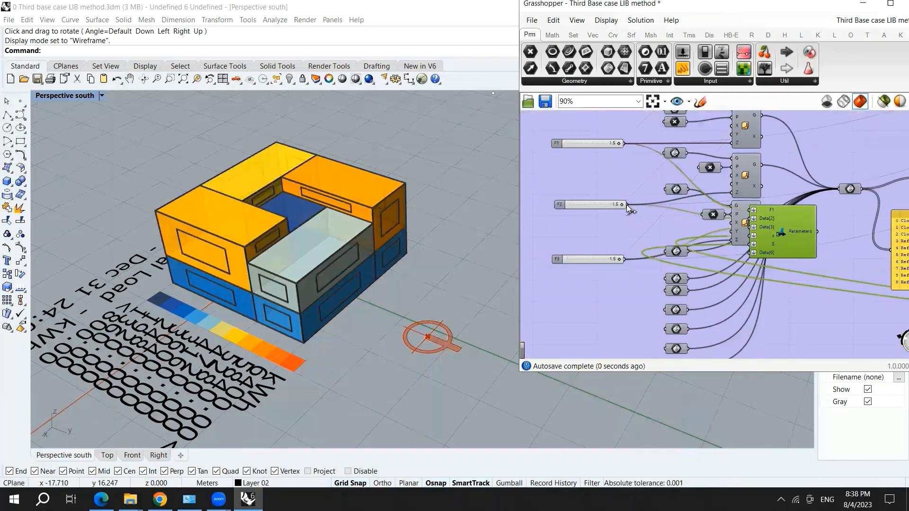
{"action": "left_click_drag", "start_coordinate": [629, 205], "coordinate": [751, 218]}
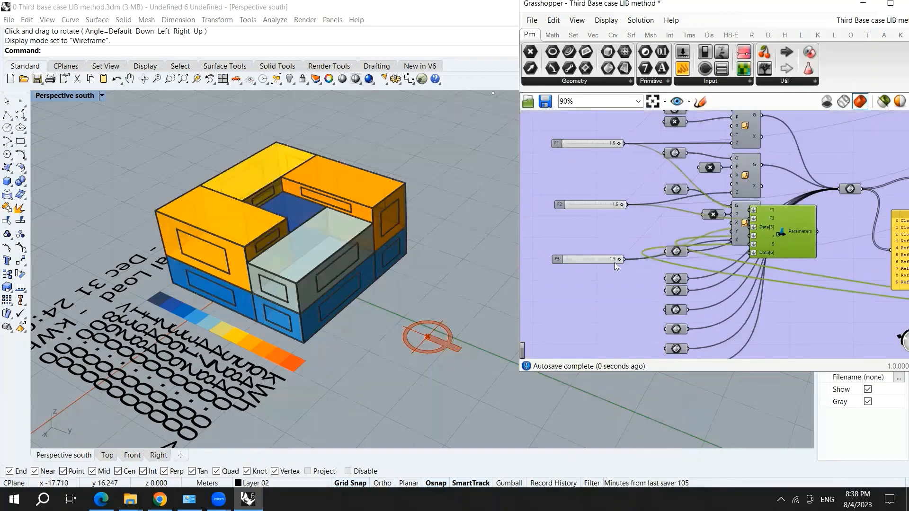
{"action": "left_click_drag", "start_coordinate": [624, 257], "coordinate": [747, 231]}
- Move the Parameters component from the form group to the simulation results area, beside the thermal load number parameter
{"action": "scroll", "coordinate": [710, 237], "scroll_direction": "down", "scroll_amount": 6}
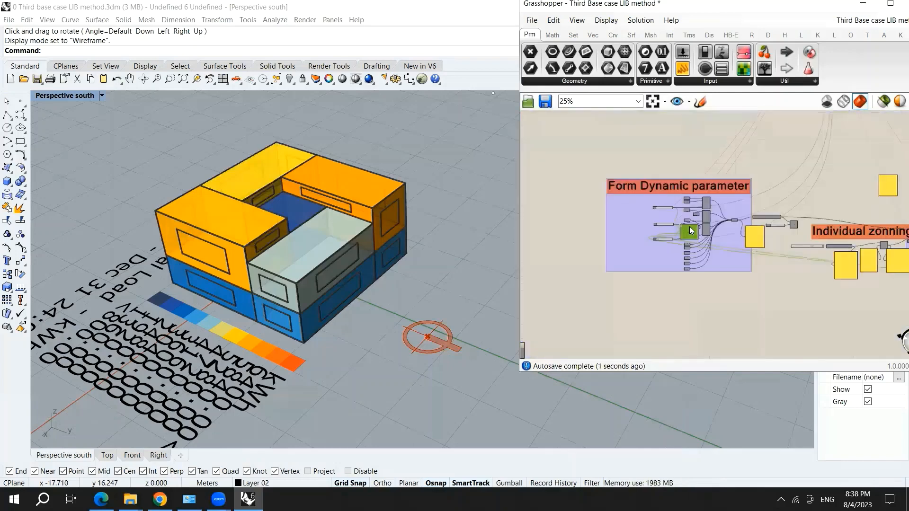
{"action": "scroll", "coordinate": [712, 235], "scroll_direction": "down", "scroll_amount": 3}
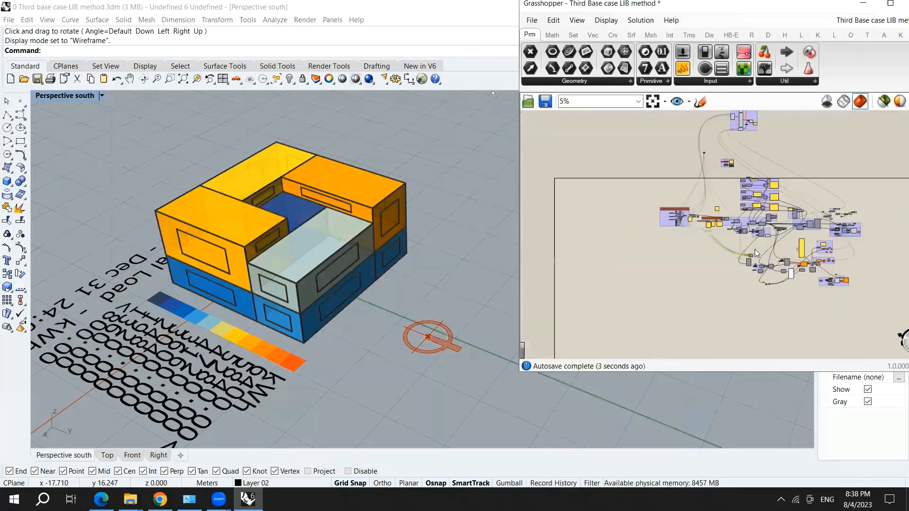
{"action": "scroll", "coordinate": [728, 224], "scroll_direction": "up", "scroll_amount": 10}
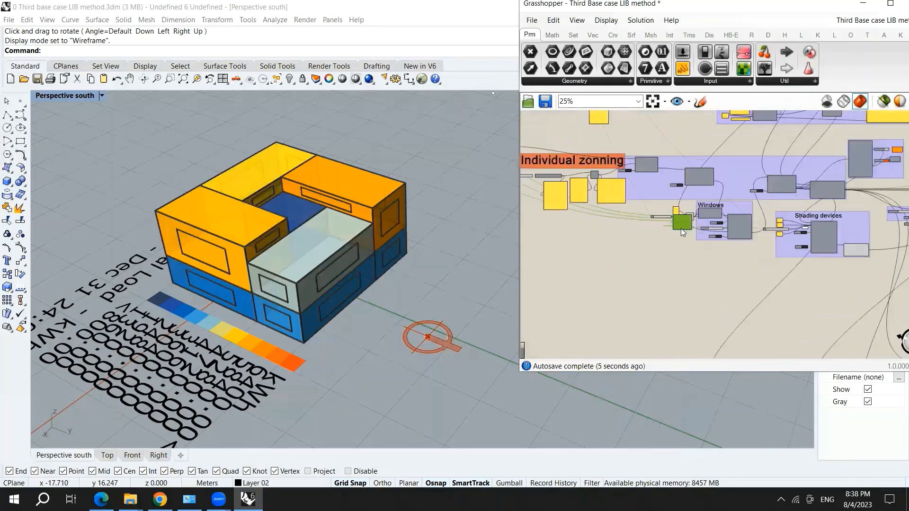
{"action": "scroll", "coordinate": [666, 234], "scroll_direction": "down", "scroll_amount": 6}
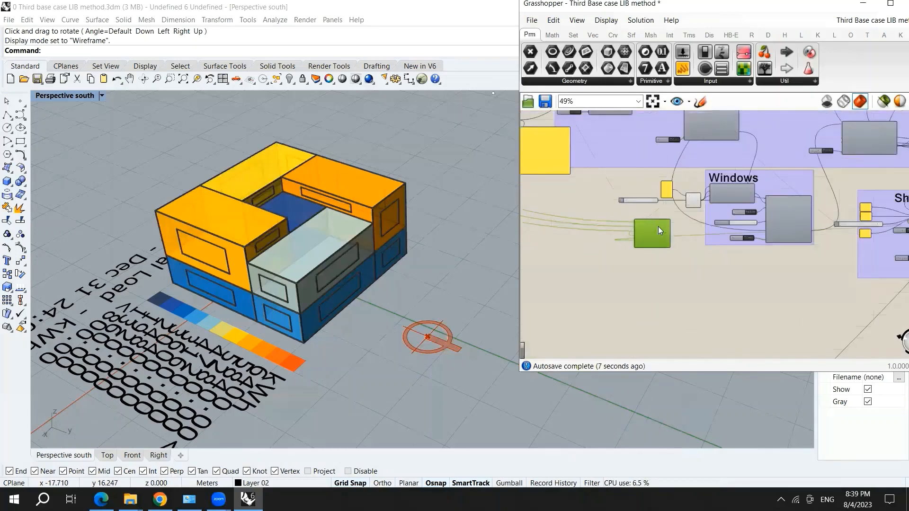
{"action": "scroll", "coordinate": [706, 269], "scroll_direction": "down", "scroll_amount": 5}
{"action": "left_click_drag", "start_coordinate": [705, 268], "coordinate": [773, 221]}
{"action": "scroll", "coordinate": [847, 244], "scroll_direction": "up", "scroll_amount": 3}
{"action": "scroll", "coordinate": [786, 207], "scroll_direction": "up", "scroll_amount": 5}
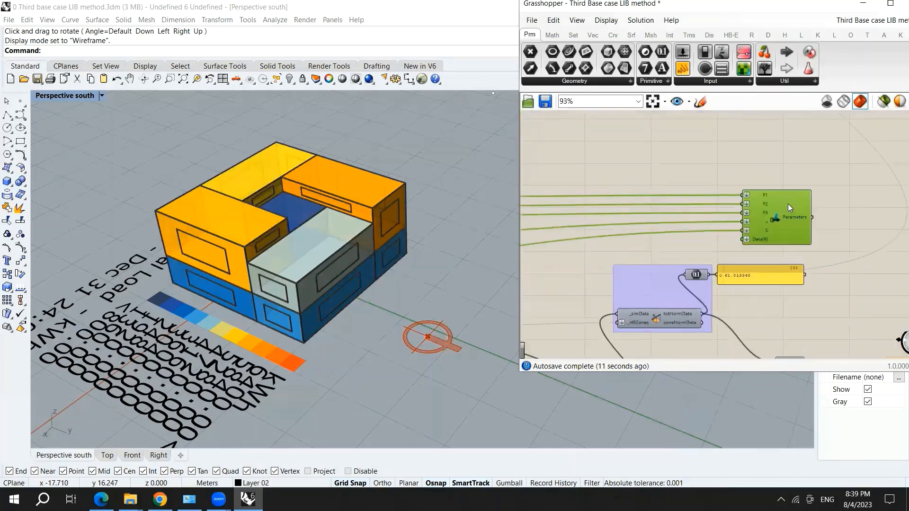
{"action": "right_click_drag", "start_coordinate": [771, 256], "coordinate": [656, 245]}
{"action": "scroll", "coordinate": [659, 214], "scroll_direction": "up", "scroll_amount": 5}
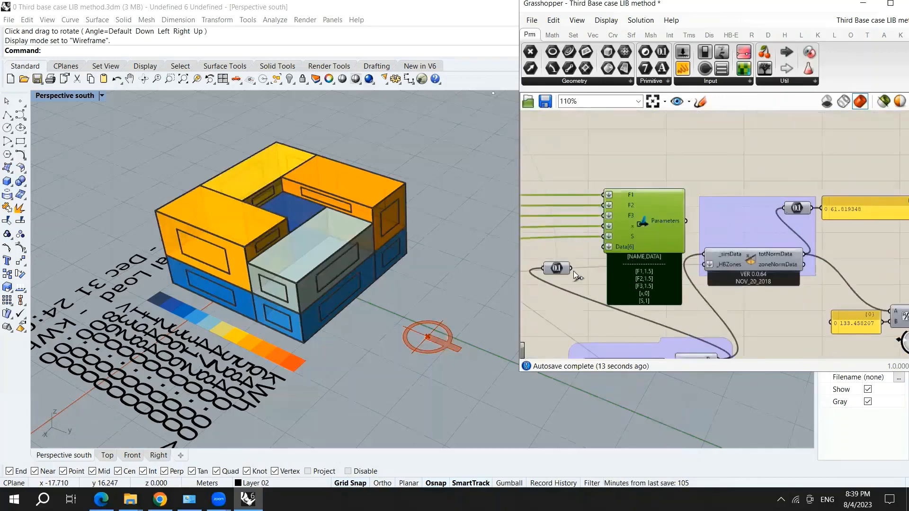
- Connect the Total Thermal Load number parameter to the sixth Parameters input and remove the empty Data[7] input
{"action": "left_click_drag", "start_coordinate": [571, 268], "coordinate": [642, 249]}
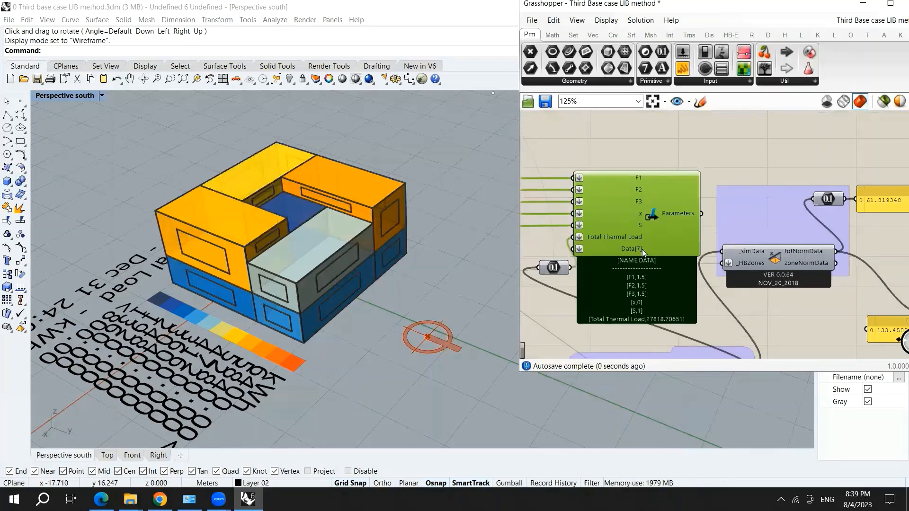
{"action": "scroll", "coordinate": [630, 252], "scroll_direction": "up", "scroll_amount": 5}
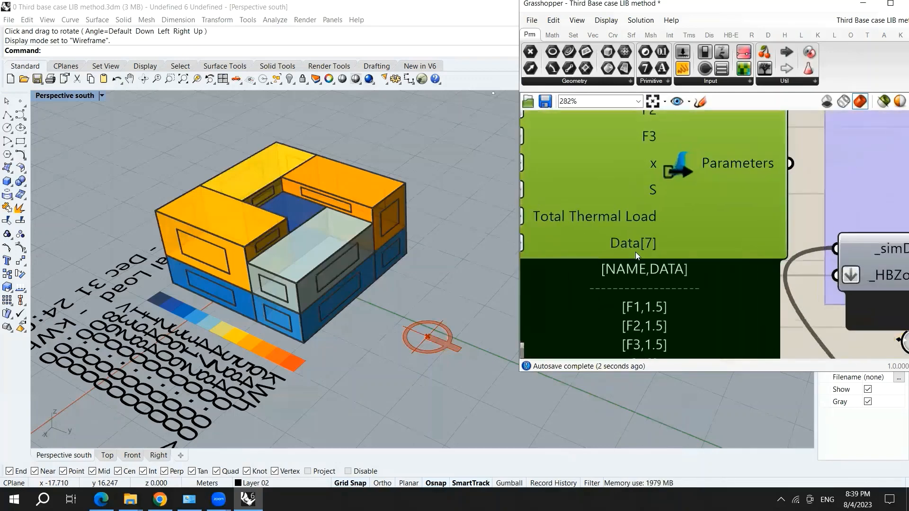
{"action": "scroll", "coordinate": [675, 241], "scroll_direction": "down", "scroll_amount": 12}
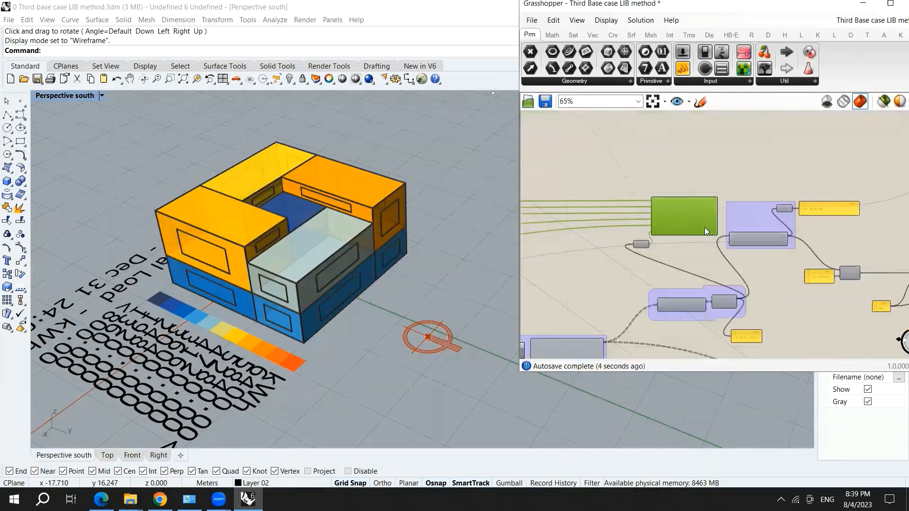
- Move the Parameters component to the Colibri Aggregator group and delete the old Colibri components feeding the Aggregator
{"action": "scroll", "coordinate": [662, 176], "scroll_direction": "up", "scroll_amount": 10}
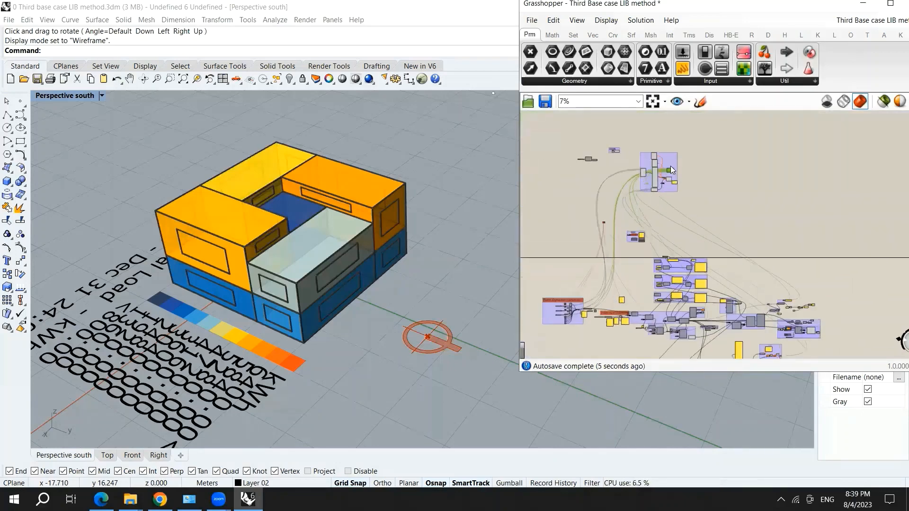
{"action": "scroll", "coordinate": [664, 181], "scroll_direction": "up", "scroll_amount": 2}
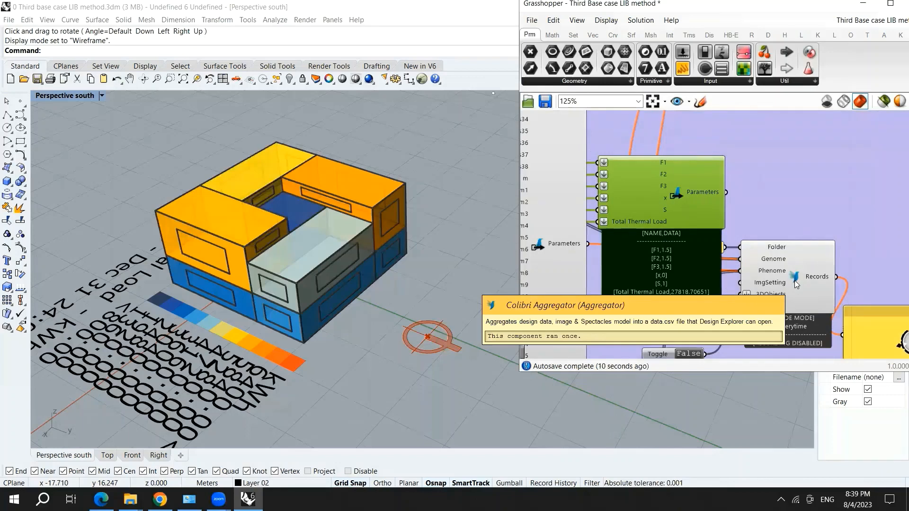
{"action": "scroll", "coordinate": [795, 284], "scroll_direction": "down", "scroll_amount": 8}
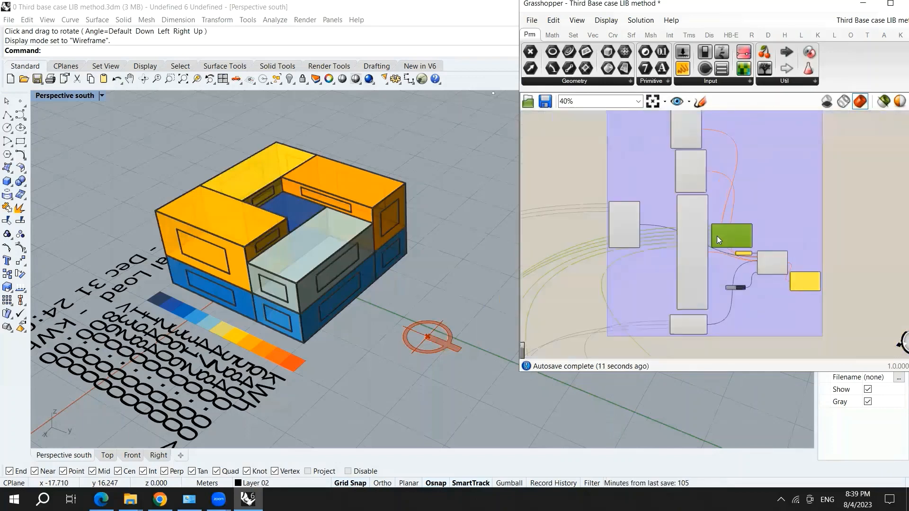
{"action": "left_click_drag", "start_coordinate": [635, 148], "coordinate": [713, 307]}
{"action": "left_click", "coordinate": [731, 250]}
{"action": "scroll", "coordinate": [751, 257], "scroll_direction": "up", "scroll_amount": 6}
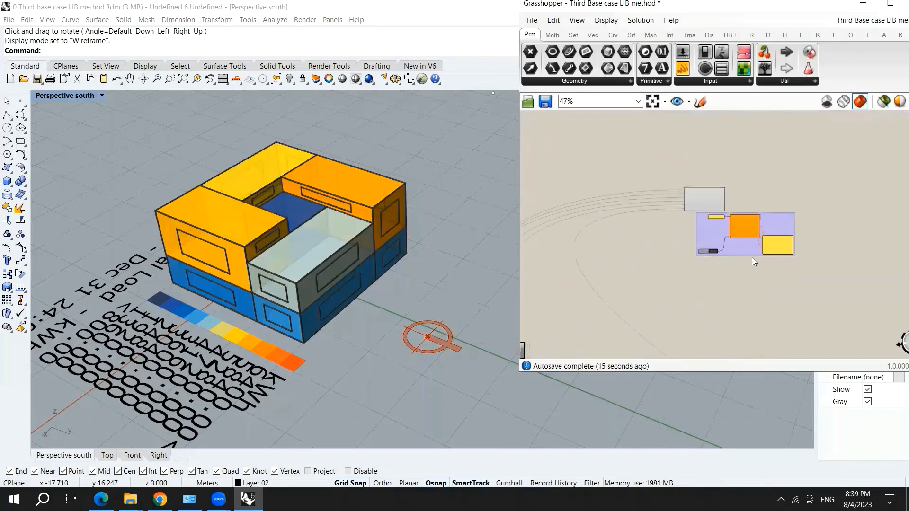
- Add the Parameters component to the Colibri Aggregator's group
{"action": "left_click", "coordinate": [668, 157]}
{"action": "right_click", "coordinate": [666, 216]}
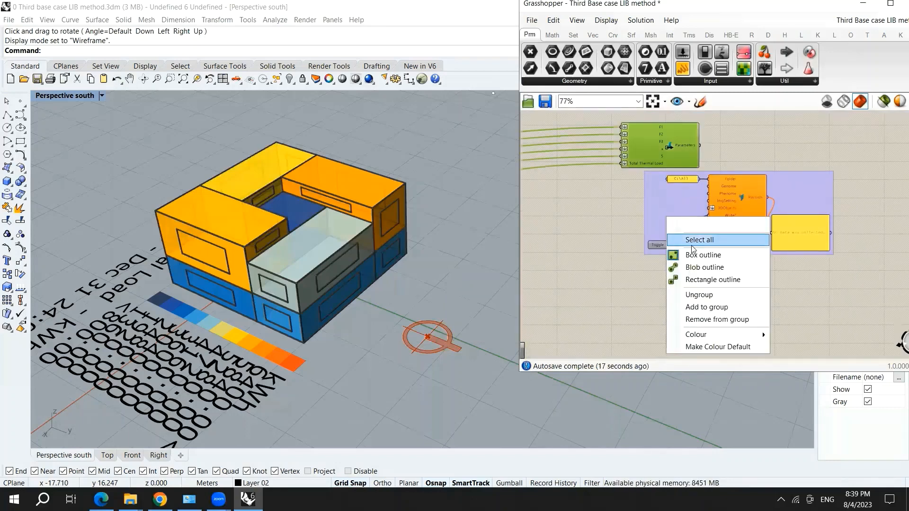
{"action": "left_click", "coordinate": [695, 308]}
- Connect the Parameters output to the Aggregator's Genome input and move the Toggle up beside the Write? input
{"action": "left_click_drag", "start_coordinate": [665, 149], "coordinate": [711, 184]}
{"action": "scroll", "coordinate": [713, 189], "scroll_direction": "up", "scroll_amount": 2}
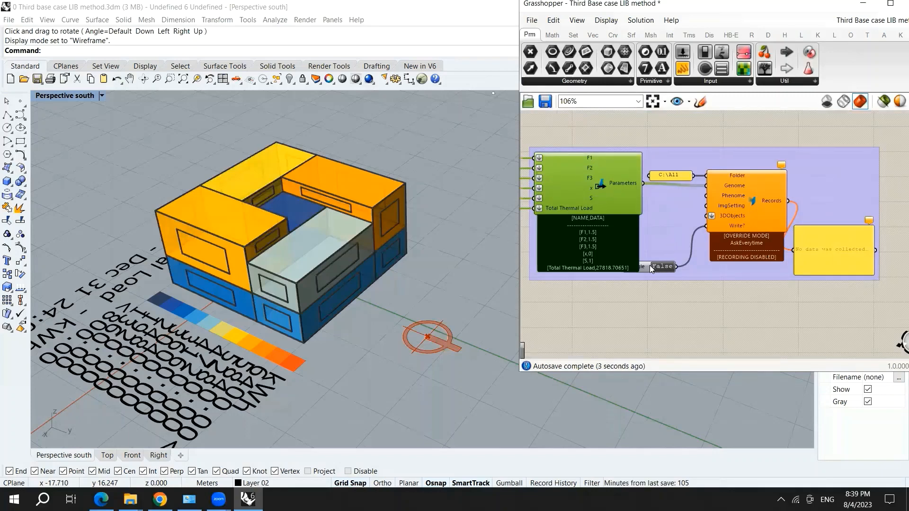
{"action": "left_click_drag", "start_coordinate": [649, 265], "coordinate": [668, 237]}
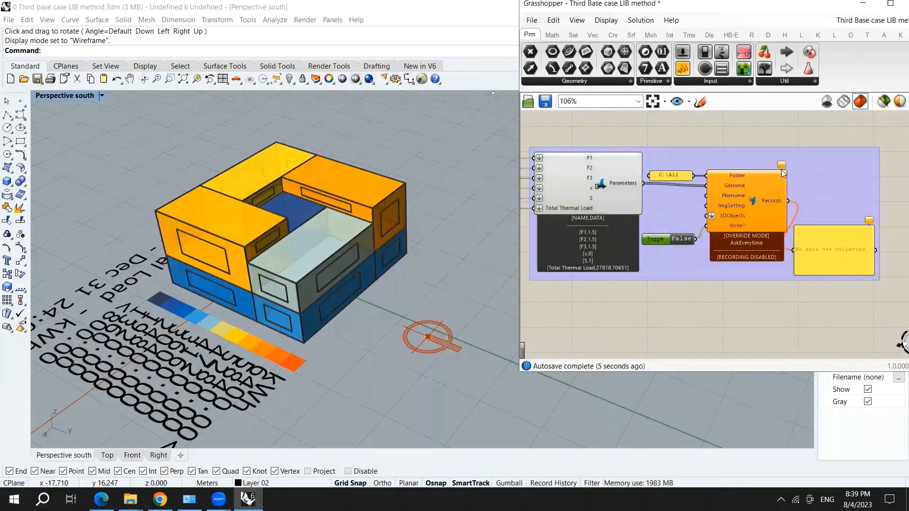
{"action": "mouse_move", "coordinate": [783, 169]}
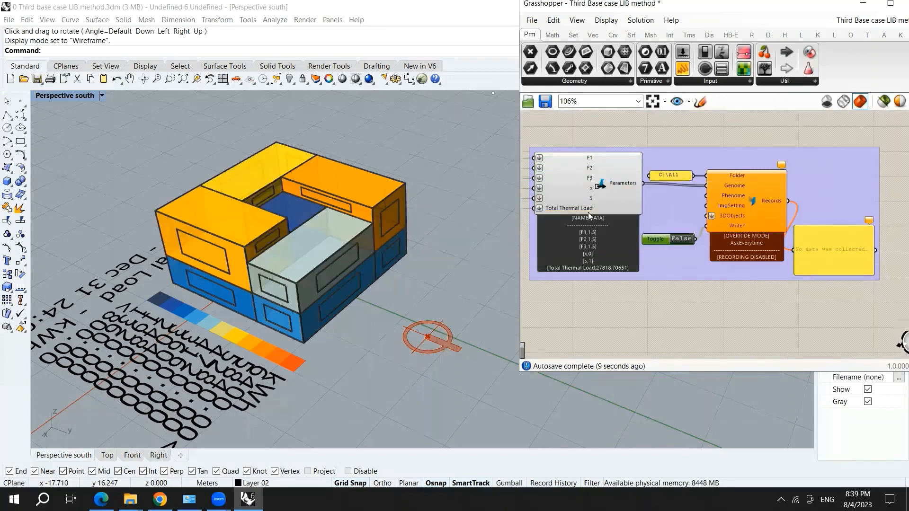
- Remove the Total Thermal Load input from the Parameters component that feeds Genome, keeping F1, F2, F3, x and S
{"action": "scroll", "coordinate": [581, 208], "scroll_direction": "up", "scroll_amount": 5}
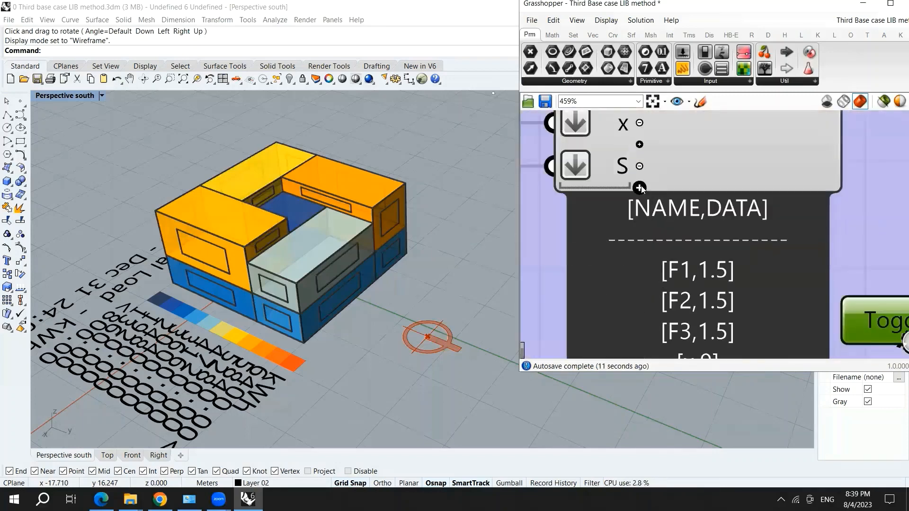
{"action": "scroll", "coordinate": [640, 187], "scroll_direction": "down", "scroll_amount": 8}
{"action": "scroll", "coordinate": [668, 180], "scroll_direction": "up", "scroll_amount": 5}
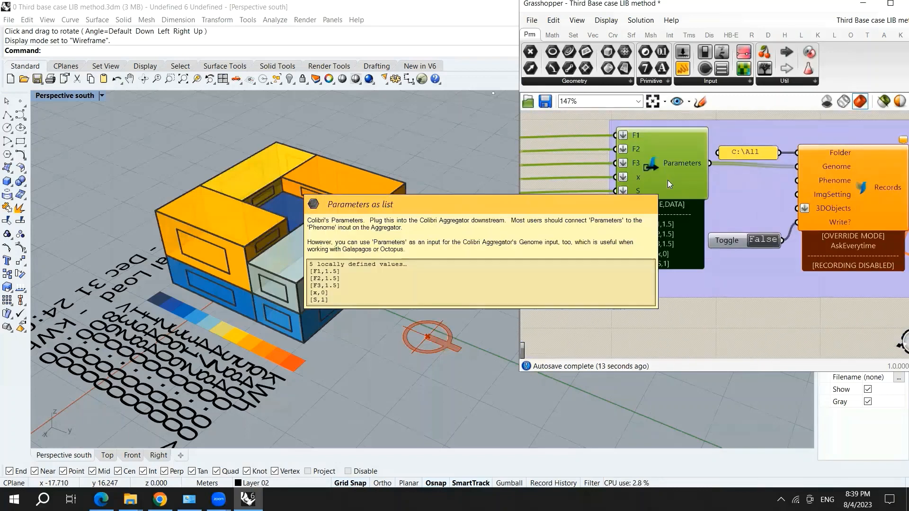
- Add a new Colibri Parameters component beside the thermal-load result components, above the leftover Parameters copy
{"action": "scroll", "coordinate": [670, 240], "scroll_direction": "down", "scroll_amount": 4}
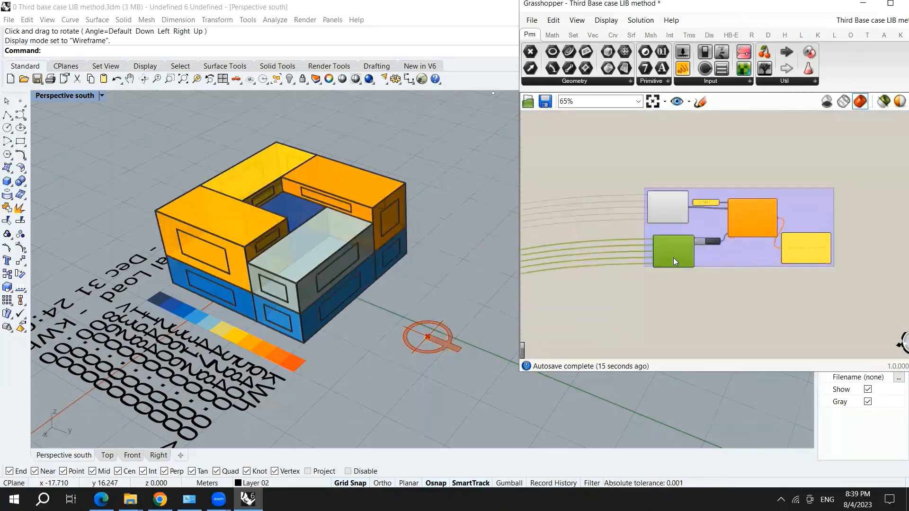
{"action": "scroll", "coordinate": [672, 245], "scroll_direction": "down", "scroll_amount": 10}
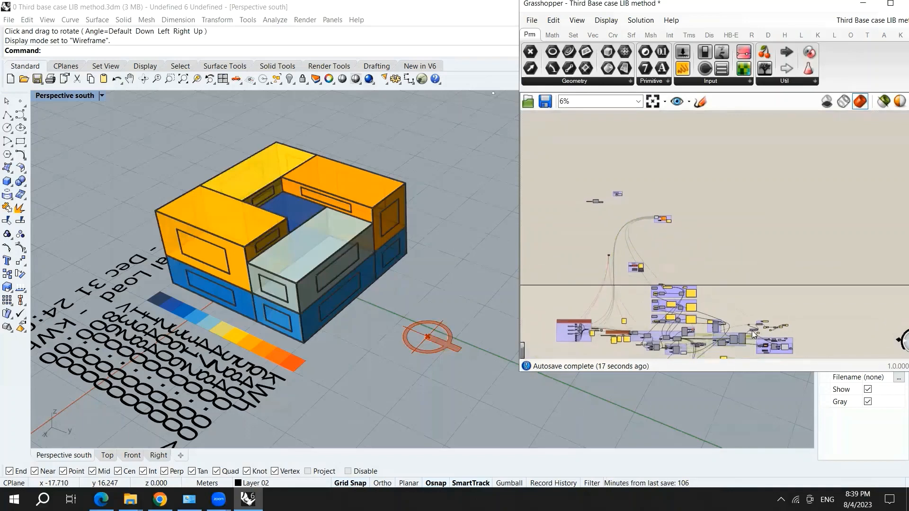
{"action": "scroll", "coordinate": [752, 330], "scroll_direction": "up", "scroll_amount": 6}
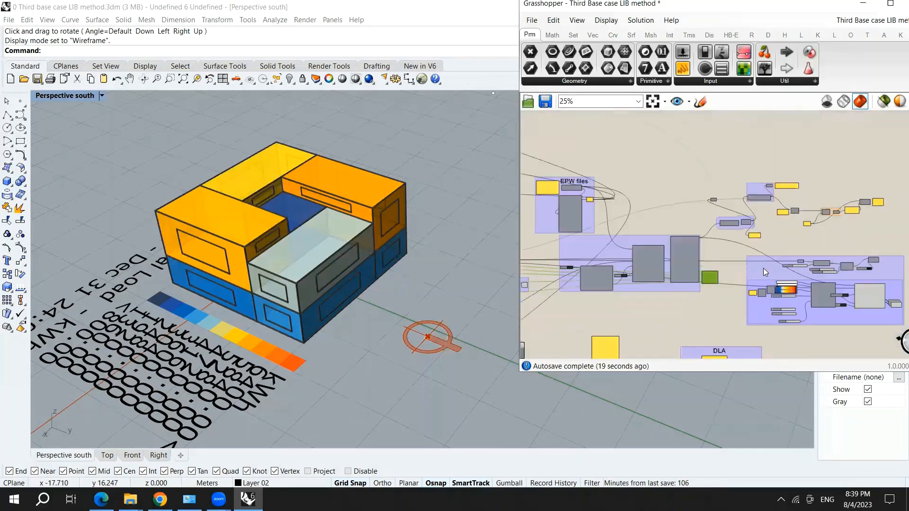
{"action": "scroll", "coordinate": [795, 211], "scroll_direction": "up", "scroll_amount": 8}
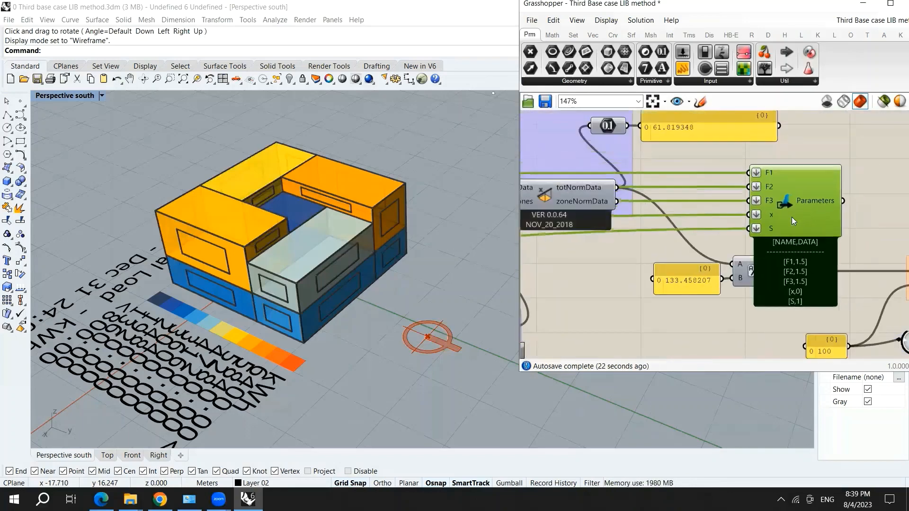
{"action": "scroll", "coordinate": [793, 218], "scroll_direction": "down", "scroll_amount": 4}
{"action": "scroll", "coordinate": [787, 219], "scroll_direction": "up", "scroll_amount": 3}
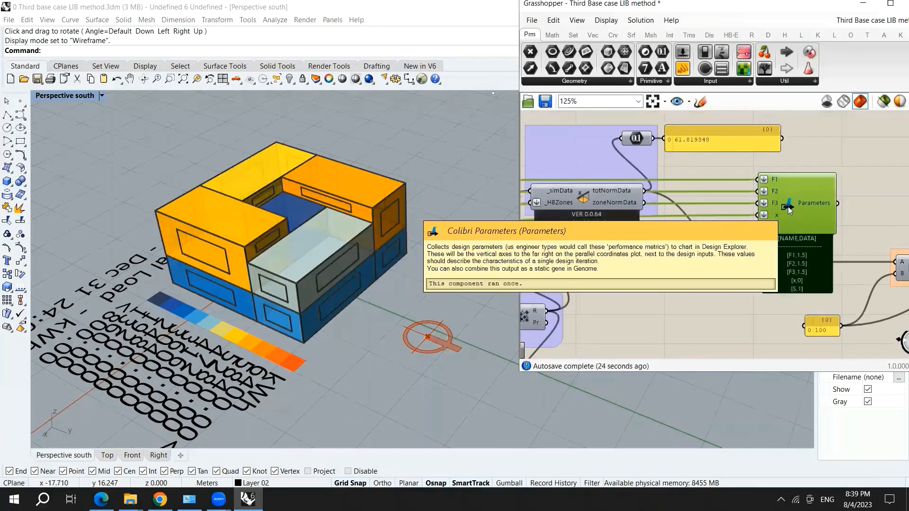
{"action": "double_click", "coordinate": [817, 156]}
{"action": "type", "text": "coli"}
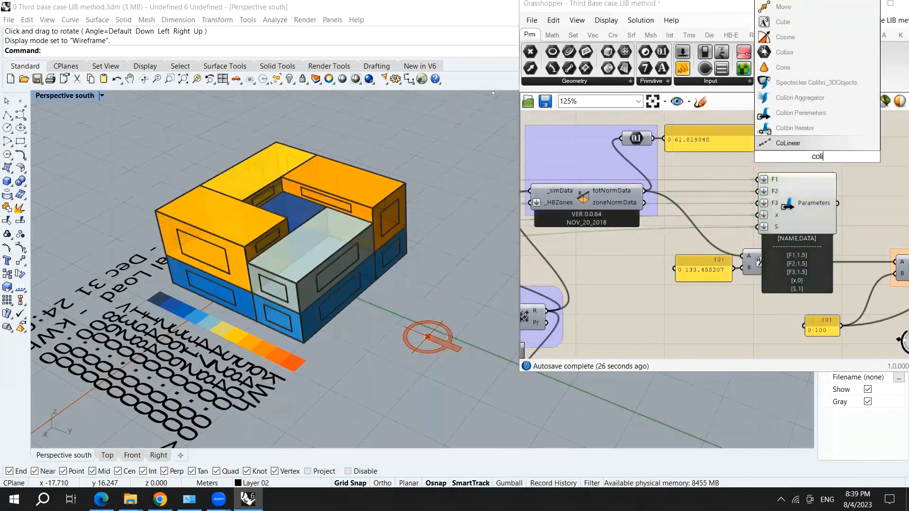
{"action": "type", "text": "bri"}
{"action": "left_click", "coordinate": [825, 113]}
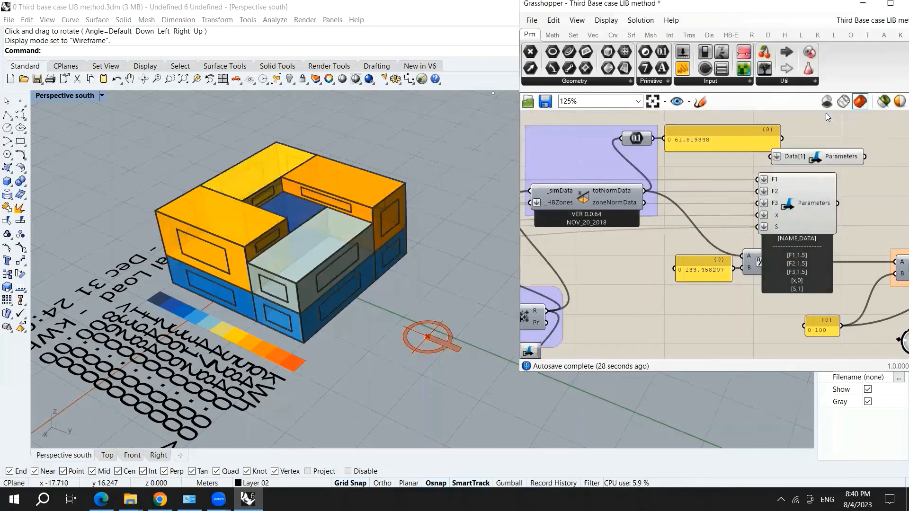
{"action": "left_click_drag", "start_coordinate": [652, 138], "coordinate": [715, 163]}
{"action": "scroll", "coordinate": [729, 183], "scroll_direction": "down", "scroll_amount": 4}
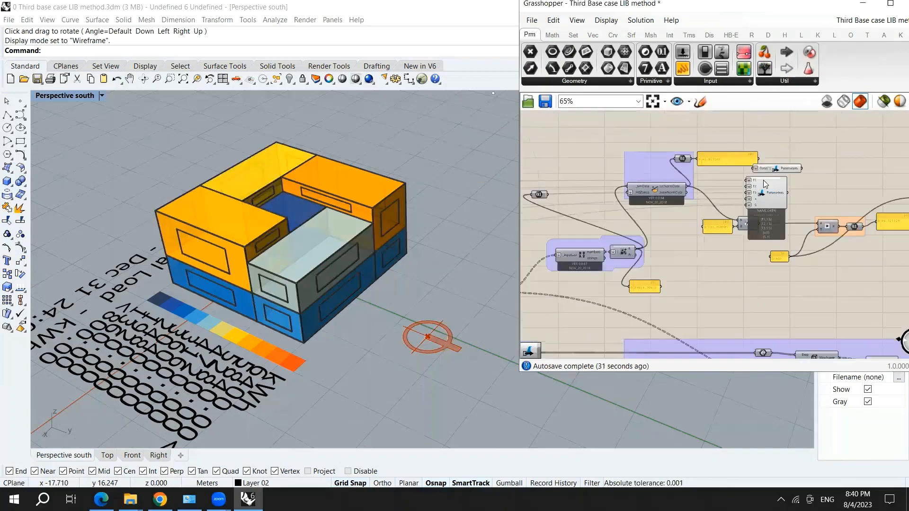
{"action": "double_click", "coordinate": [729, 182]}
{"action": "double_click", "coordinate": [640, 253]}
{"action": "scroll", "coordinate": [636, 255], "scroll_direction": "up", "scroll_amount": 2}
{"action": "left_click_drag", "start_coordinate": [643, 254], "coordinate": [631, 261]}
{"action": "left_click", "coordinate": [638, 269]}
{"action": "left_click", "coordinate": [668, 266]}
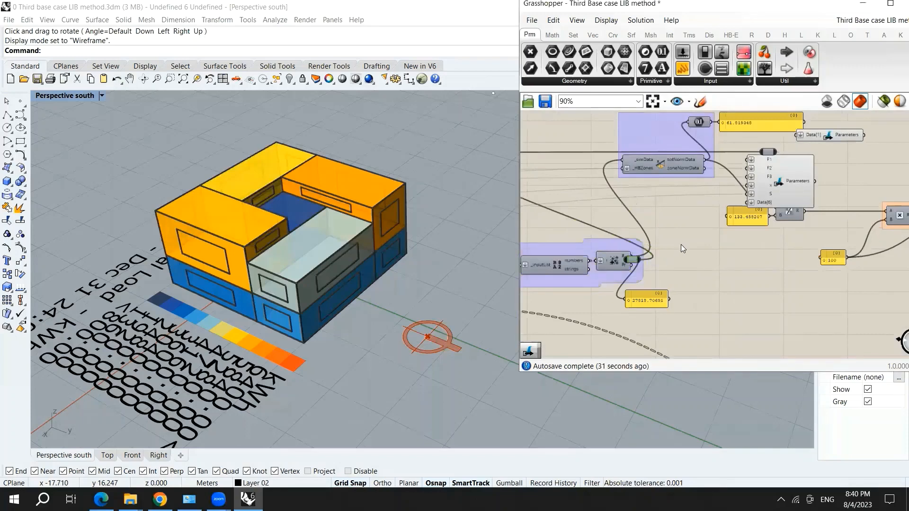
{"action": "left_click", "coordinate": [635, 263]}
{"action": "key", "text": "Delete"}
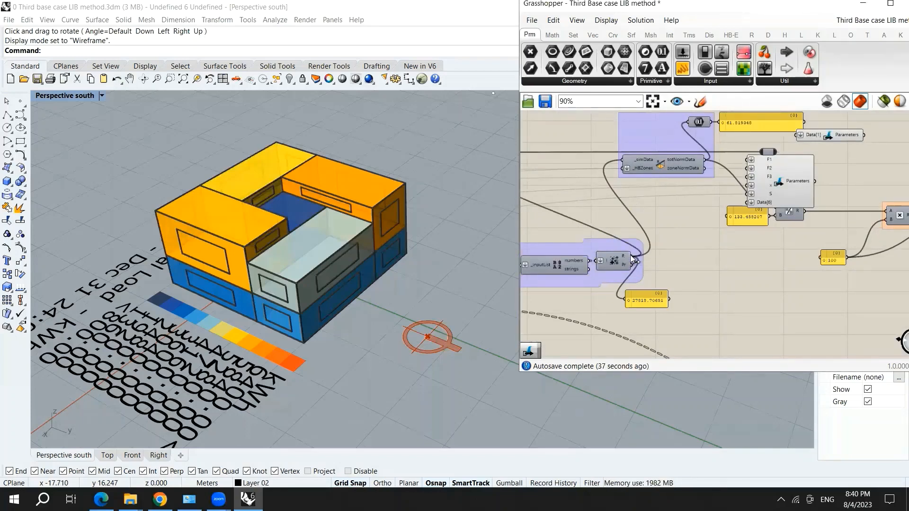
- Connect the Mass Addition result R to the new Parameters component and delete the leftover Parameters copy with F1, F2, F3, x and S
{"action": "left_click_drag", "start_coordinate": [632, 257], "coordinate": [796, 136]}
{"action": "left_click", "coordinate": [772, 201]}
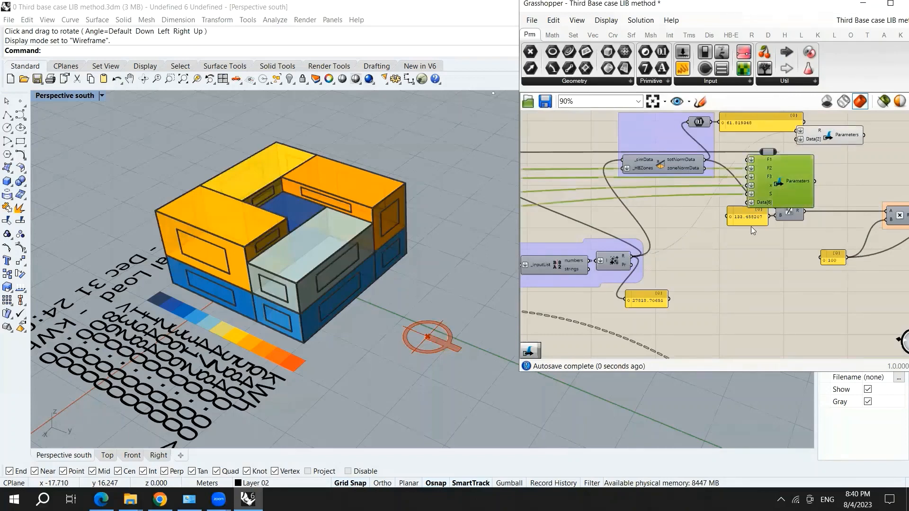
{"action": "left_click_drag", "start_coordinate": [750, 227], "coordinate": [721, 277]}
{"action": "key", "text": "Delete"}
- Move the new Parameters component and the Number component next to the Mass Addition output
{"action": "left_click_drag", "start_coordinate": [818, 142], "coordinate": [745, 212]}
{"action": "scroll", "coordinate": [761, 199], "scroll_direction": "down", "scroll_amount": 2}
{"action": "scroll", "coordinate": [727, 230], "scroll_direction": "up", "scroll_amount": 4}
{"action": "scroll", "coordinate": [746, 215], "scroll_direction": "down", "scroll_amount": 6}
{"action": "scroll", "coordinate": [617, 180], "scroll_direction": "up", "scroll_amount": 3}
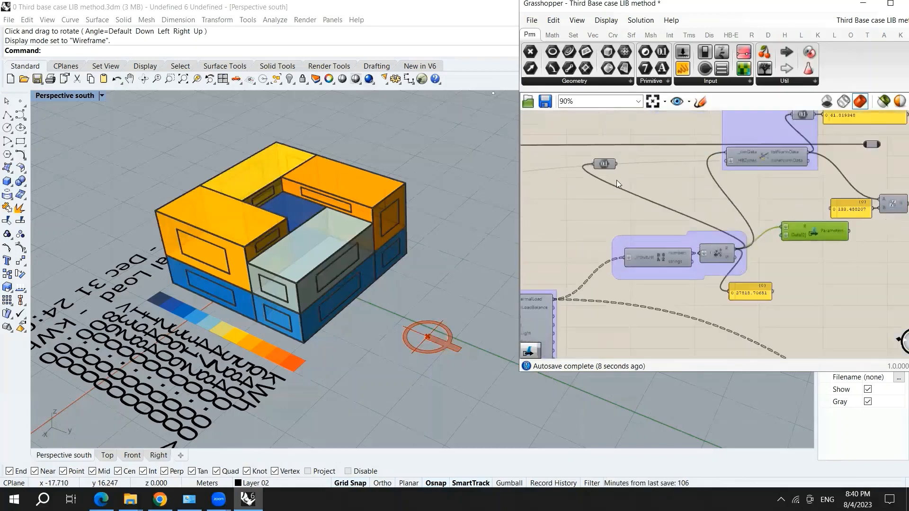
{"action": "left_click_drag", "start_coordinate": [608, 164], "coordinate": [755, 218]}
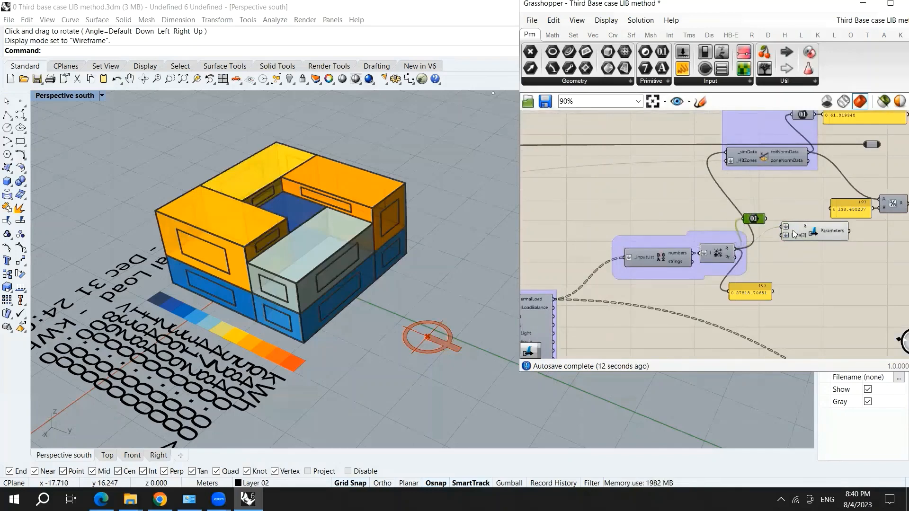
{"action": "left_click_drag", "start_coordinate": [816, 231], "coordinate": [821, 287]}
- Remove the empty Data[2] input from the Parameters component so that only R remains
{"action": "scroll", "coordinate": [809, 304], "scroll_direction": "down", "scroll_amount": 8}
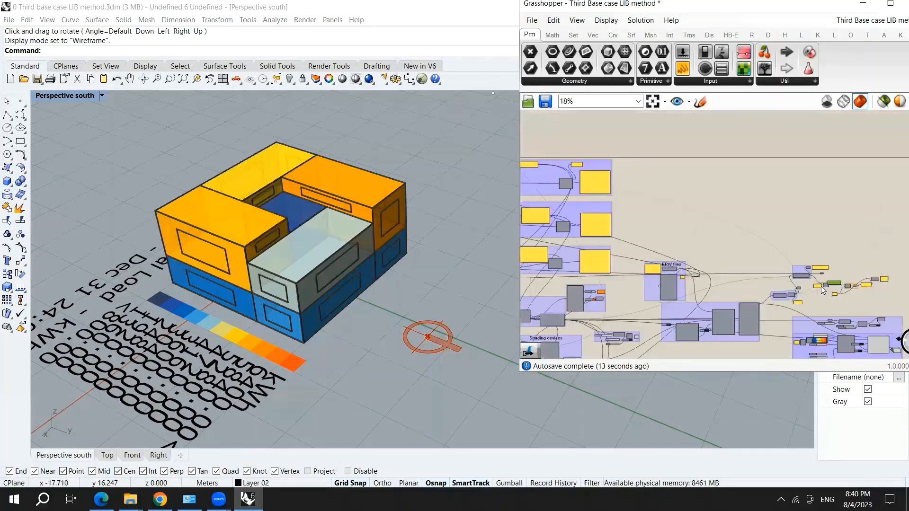
{"action": "scroll", "coordinate": [822, 291], "scroll_direction": "up", "scroll_amount": 8}
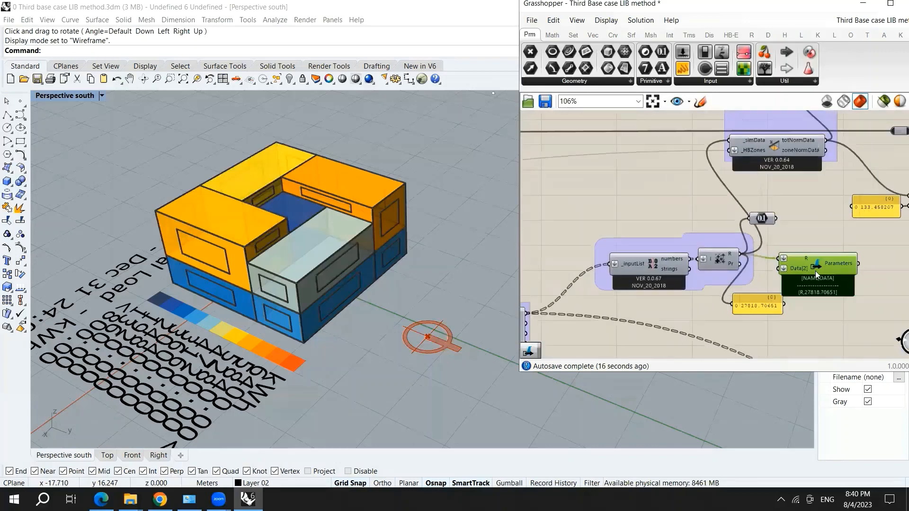
{"action": "scroll", "coordinate": [815, 270], "scroll_direction": "down", "scroll_amount": 5}
{"action": "scroll", "coordinate": [815, 276], "scroll_direction": "up", "scroll_amount": 12}
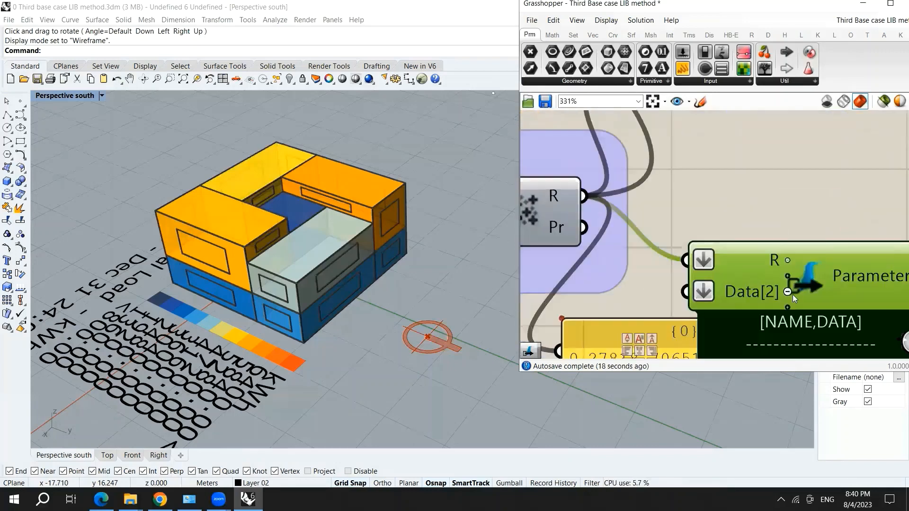
{"action": "scroll", "coordinate": [816, 275], "scroll_direction": "down", "scroll_amount": 8}
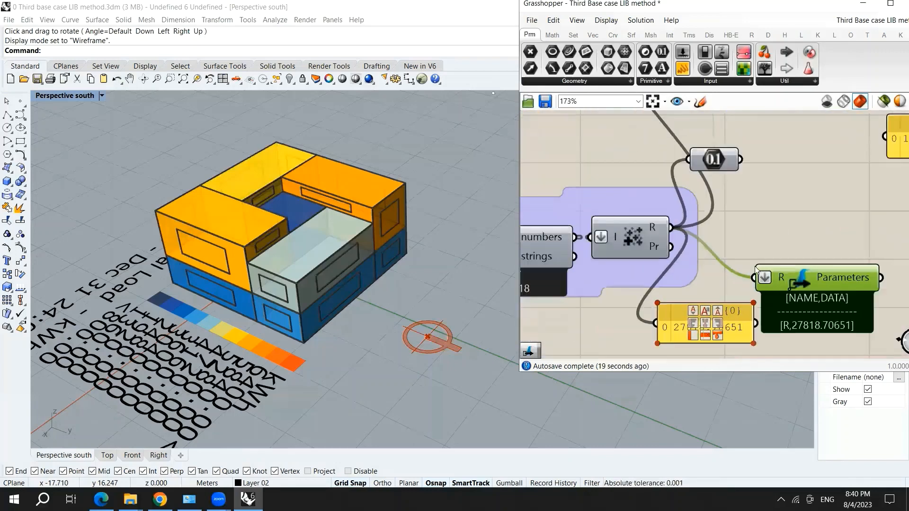
- Move the R Parameters component to the Colibri Aggregator group and connect its output to the Aggregator's Phenome input
{"action": "scroll", "coordinate": [756, 268], "scroll_direction": "down", "scroll_amount": 7}
{"action": "scroll", "coordinate": [694, 163], "scroll_direction": "up", "scroll_amount": 8}
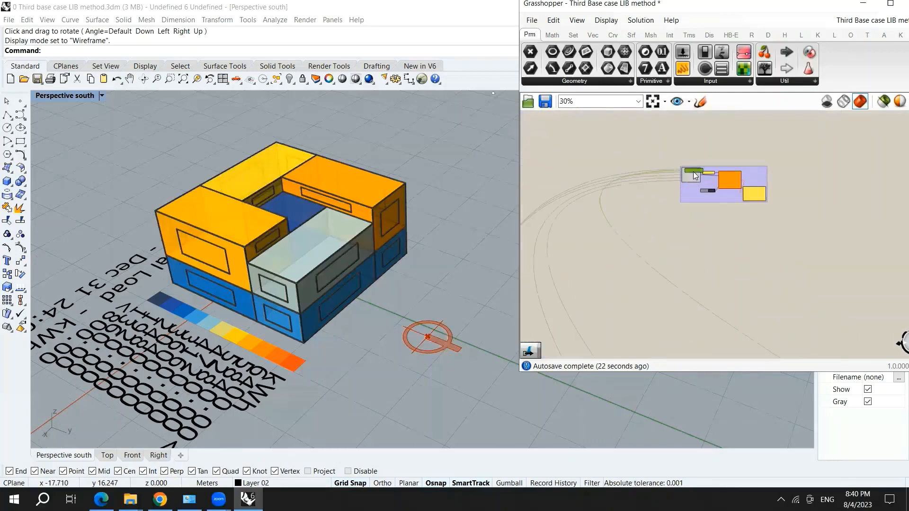
{"action": "scroll", "coordinate": [700, 179], "scroll_direction": "up", "scroll_amount": 6}
{"action": "scroll", "coordinate": [766, 247], "scroll_direction": "down", "scroll_amount": 2}
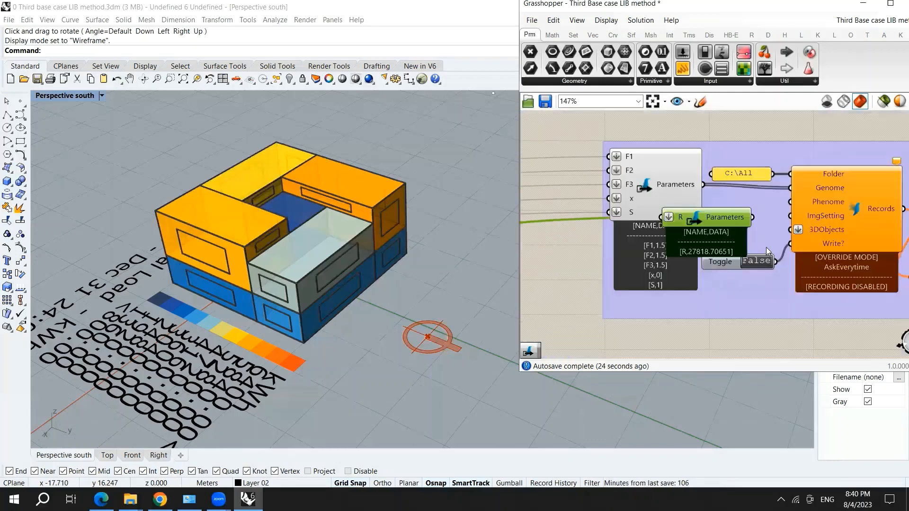
{"action": "scroll", "coordinate": [754, 217], "scroll_direction": "up", "scroll_amount": 2}
{"action": "left_click_drag", "start_coordinate": [751, 206], "coordinate": [808, 185]}
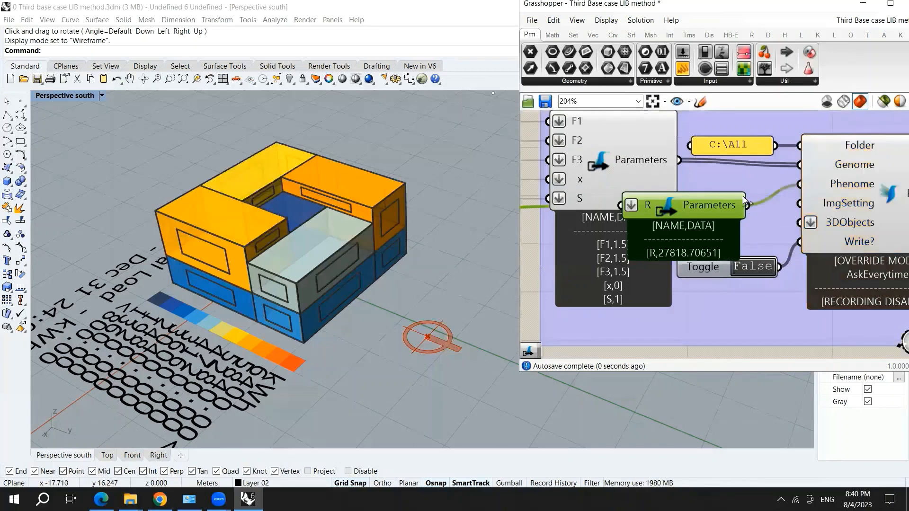
- Add the R Parameters component to the Colibri Aggregator's group
{"action": "scroll", "coordinate": [743, 196], "scroll_direction": "down", "scroll_amount": 4}
{"action": "scroll", "coordinate": [649, 192], "scroll_direction": "down", "scroll_amount": 3}
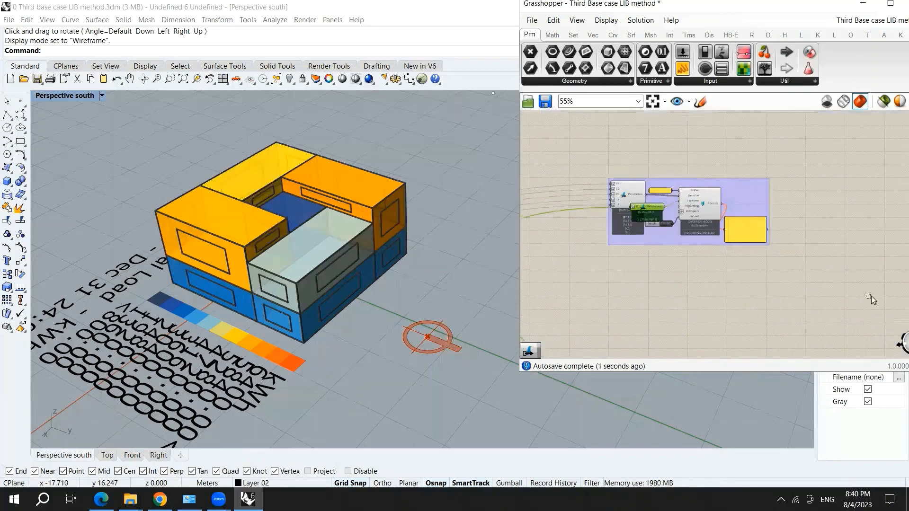
{"action": "left_click_drag", "start_coordinate": [871, 296], "coordinate": [597, 157]}
{"action": "right_click", "coordinate": [755, 194]}
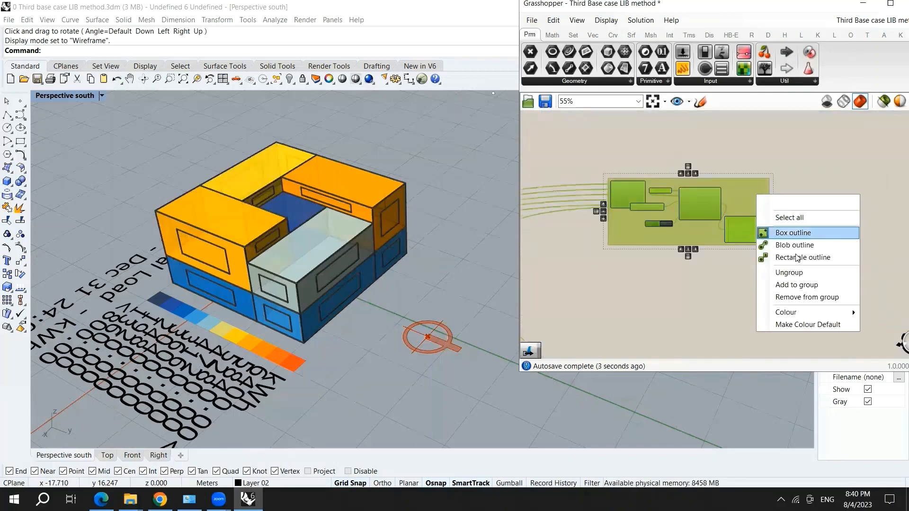
{"action": "left_click", "coordinate": [801, 283]}
{"action": "scroll", "coordinate": [686, 235], "scroll_direction": "up", "scroll_amount": 4}
{"action": "scroll", "coordinate": [654, 234], "scroll_direction": "up", "scroll_amount": 1}
{"action": "left_click", "coordinate": [676, 295]}
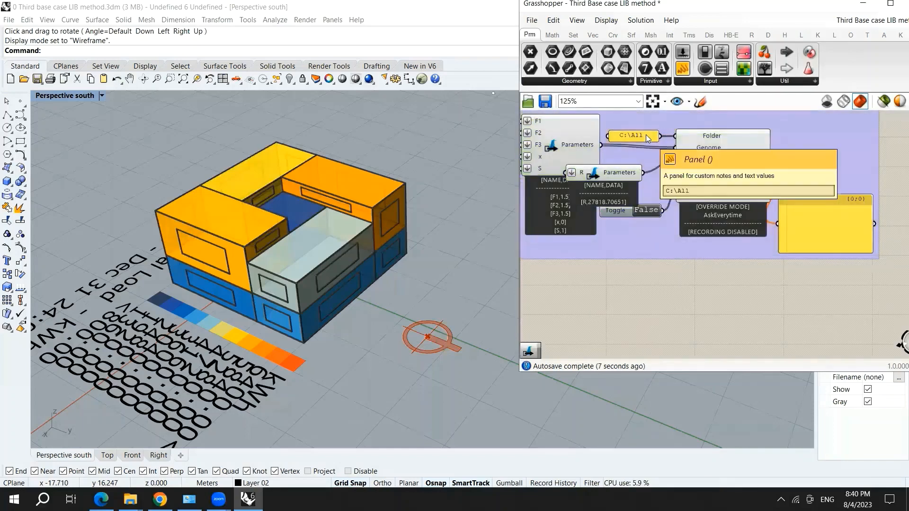
- Change the Aggregator's Folder panel text to C:\Utube
{"action": "left_click", "coordinate": [646, 136]}
{"action": "double_click", "coordinate": [646, 134]}
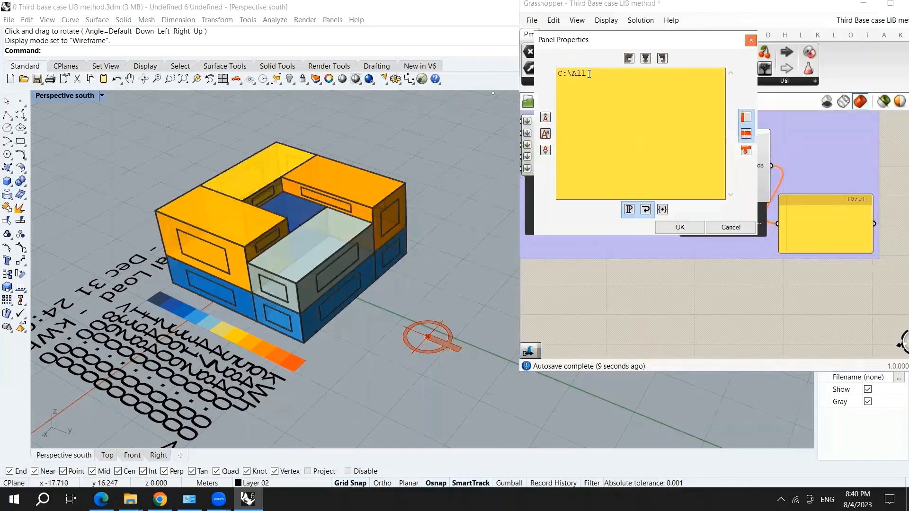
{"action": "left_click_drag", "start_coordinate": [587, 74], "coordinate": [572, 72]}
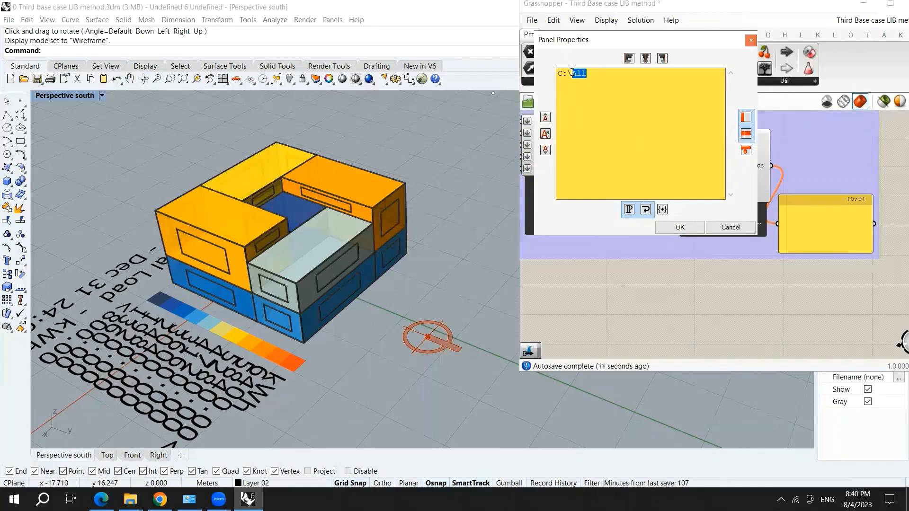
{"action": "type", "text": "Youtube"}
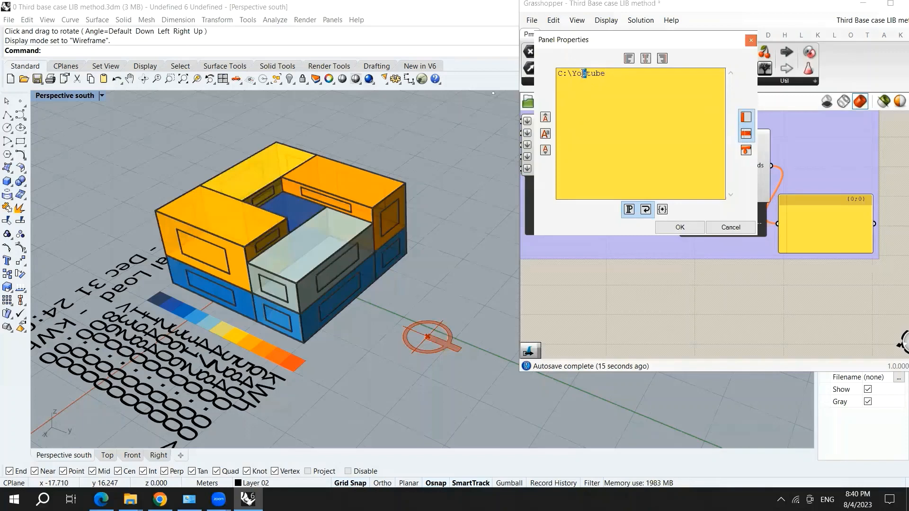
{"action": "type", "text": "U"}
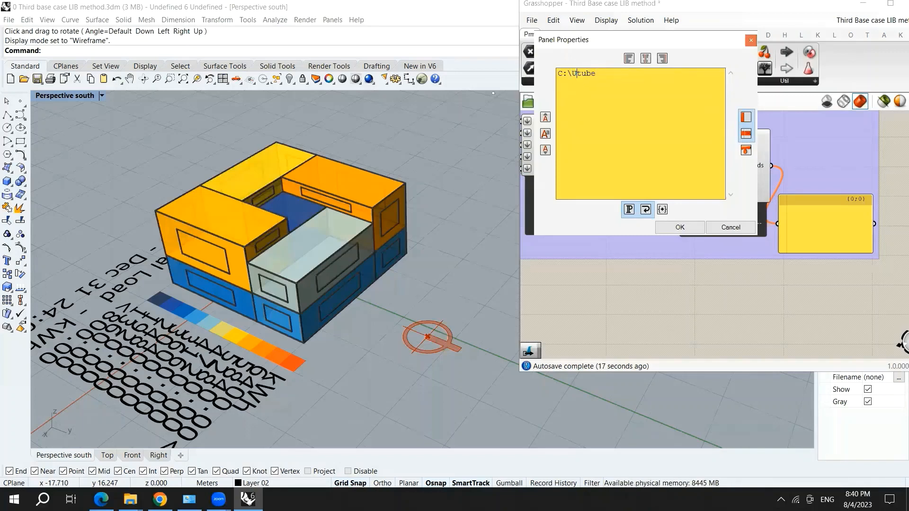
{"action": "left_click", "coordinate": [685, 232]}
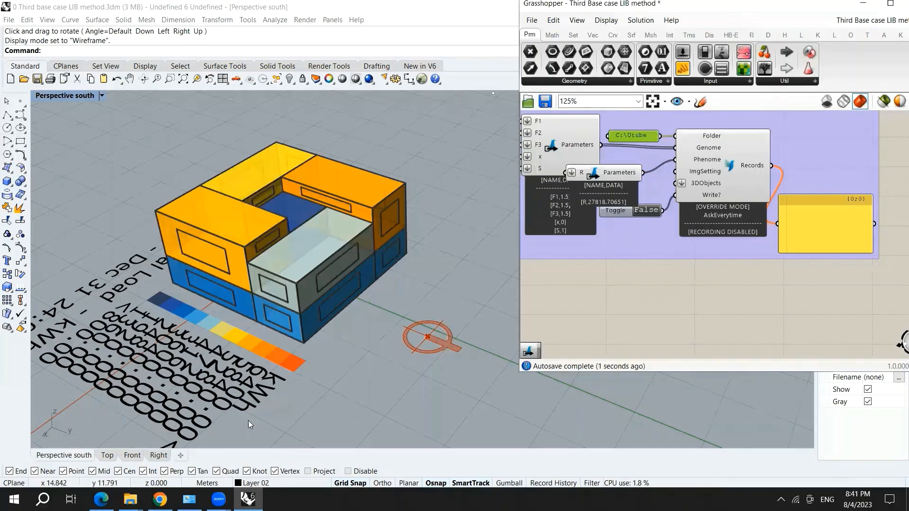
- Check in File Explorer which folders exist on the Windows (C:) drive
{"action": "mouse_move", "coordinate": [130, 499]}
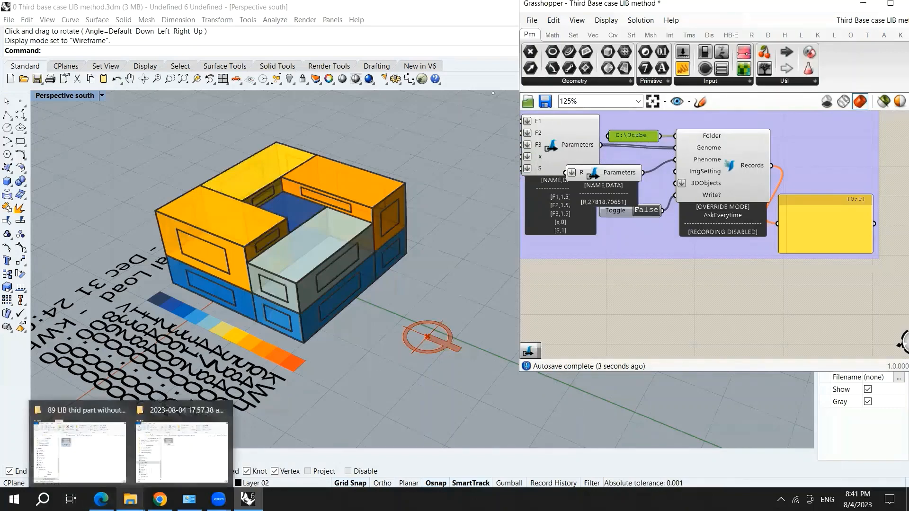
{"action": "left_click", "coordinate": [179, 466]}
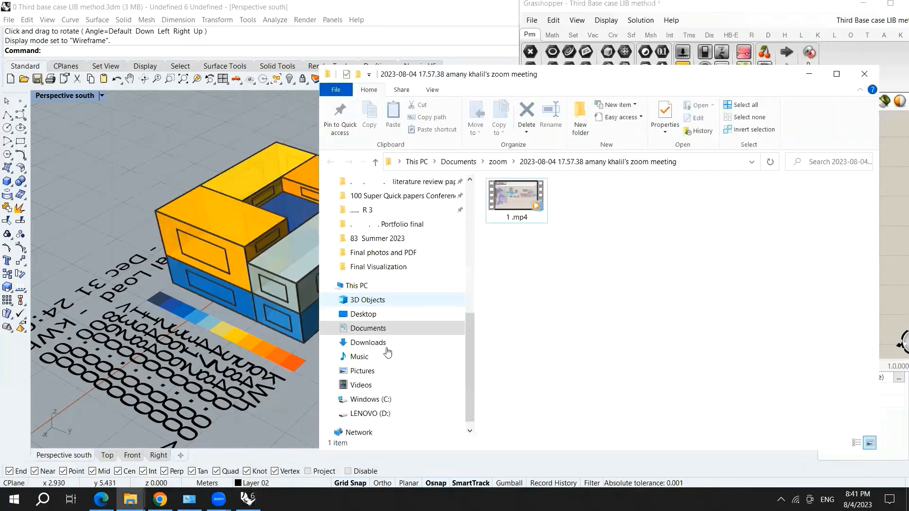
{"action": "left_click", "coordinate": [386, 399]}
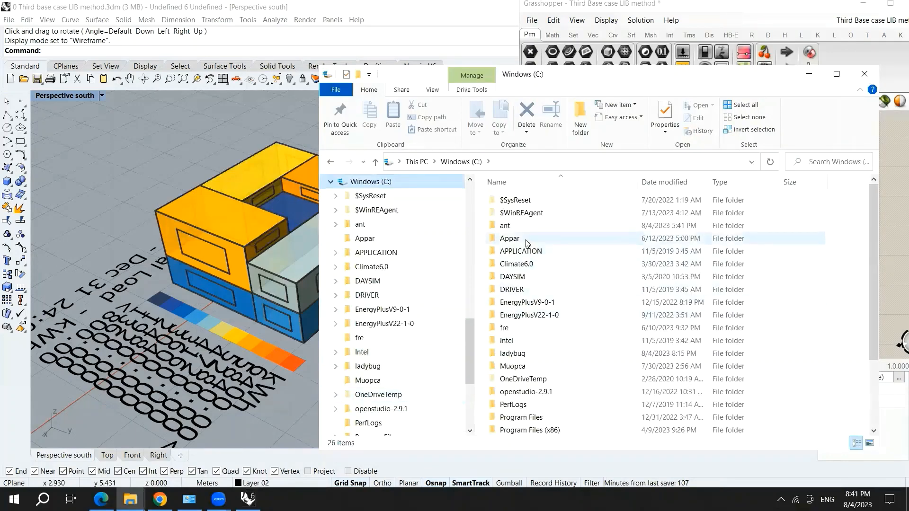
{"action": "left_click", "coordinate": [526, 241]}
{"action": "scroll", "coordinate": [525, 265], "scroll_direction": "down", "scroll_amount": 1}
{"action": "left_click", "coordinate": [525, 316]}
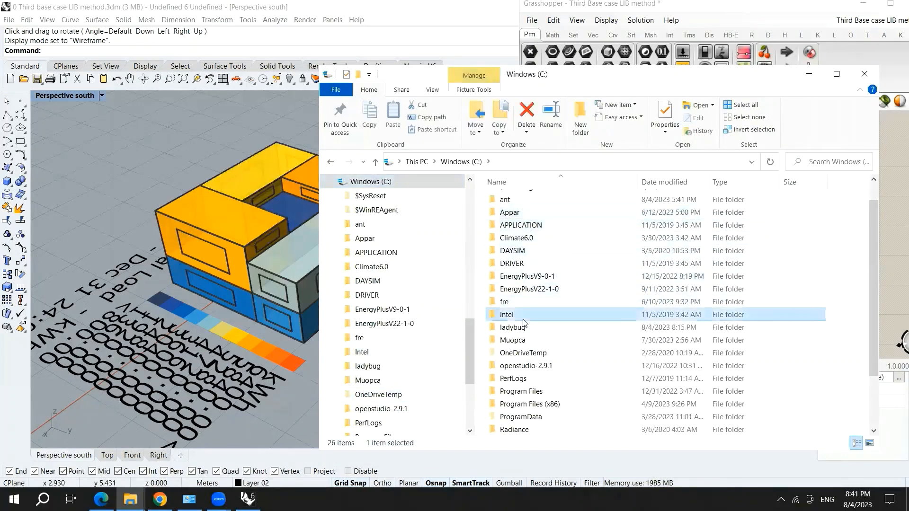
{"action": "scroll", "coordinate": [524, 341], "scroll_direction": "down", "scroll_amount": 2}
{"action": "left_click", "coordinate": [523, 404]}
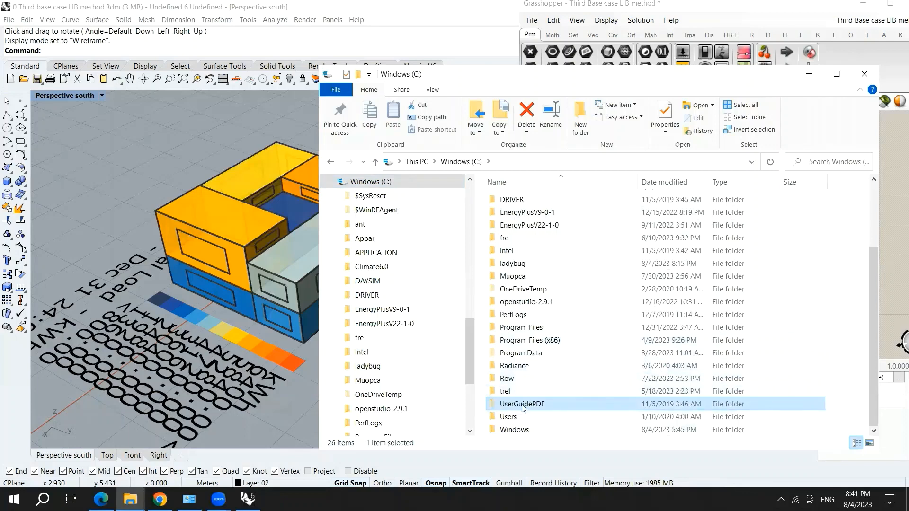
- Return to Grasshopper and set the Aggregator's Write? toggle to True
{"action": "left_click", "coordinate": [894, 241]}
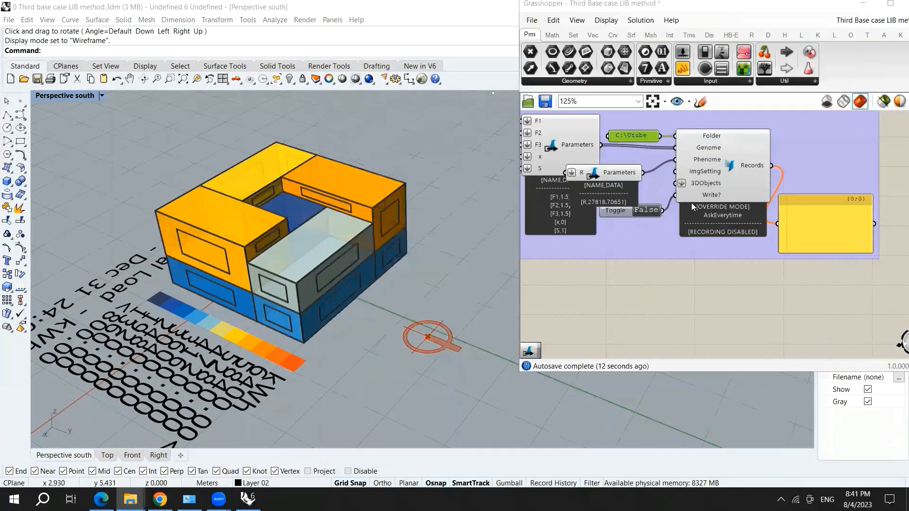
{"action": "left_click", "coordinate": [646, 211]}
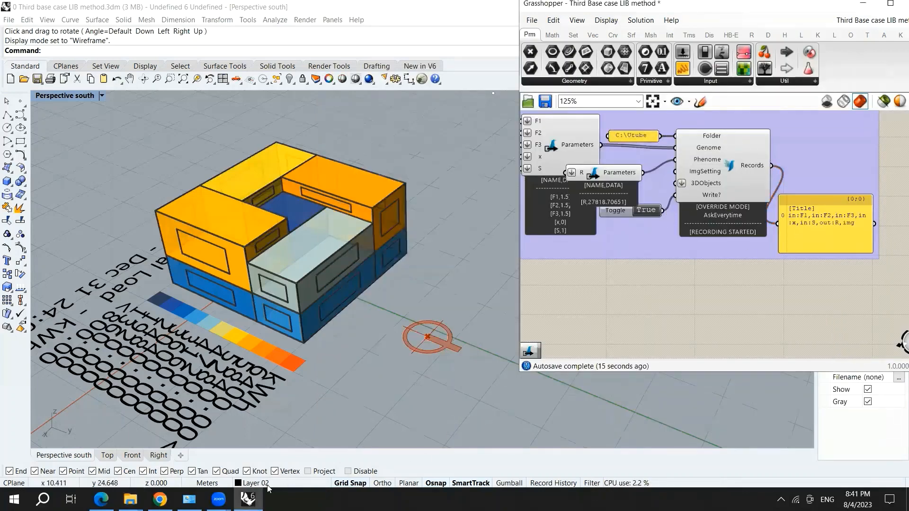
- Open data.csv from C:\Utube, check its column headers in Excel, and return to the Rhino model
{"action": "mouse_move", "coordinate": [130, 499]}
{"action": "left_click", "coordinate": [194, 452]}
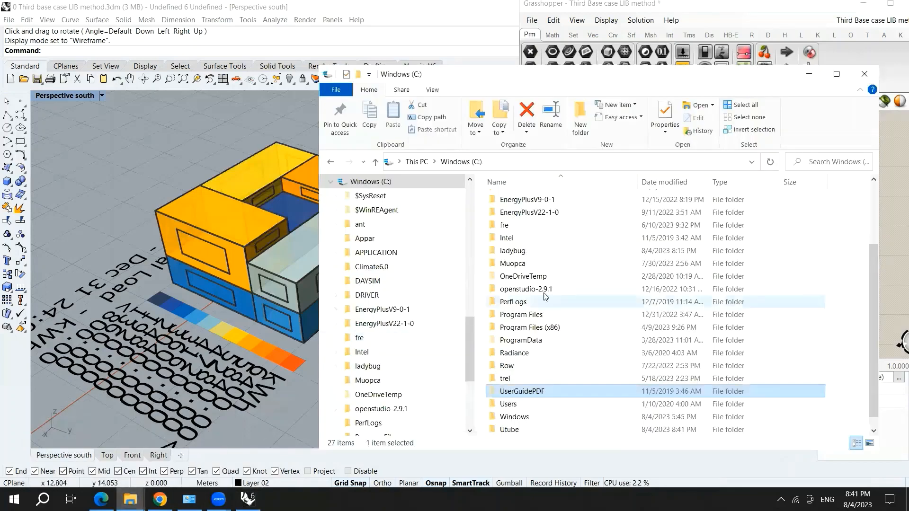
{"action": "double_click", "coordinate": [520, 429]}
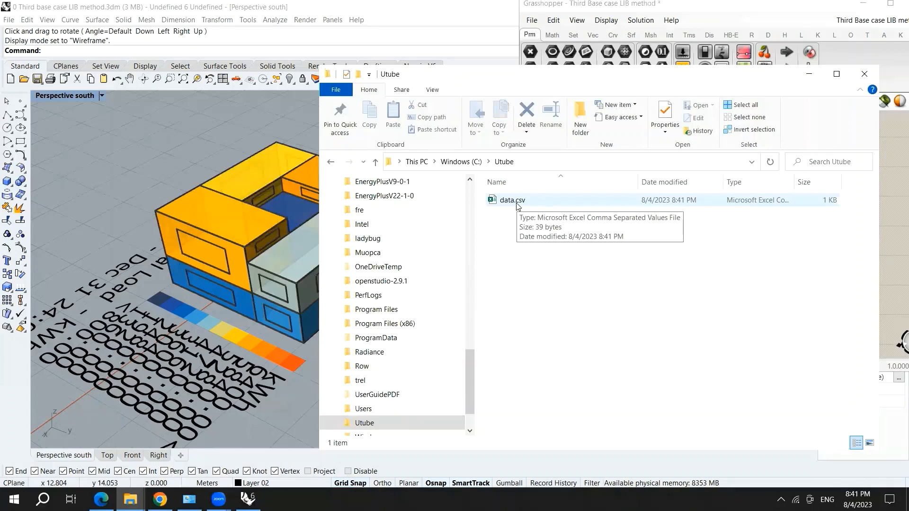
{"action": "double_click", "coordinate": [512, 200]}
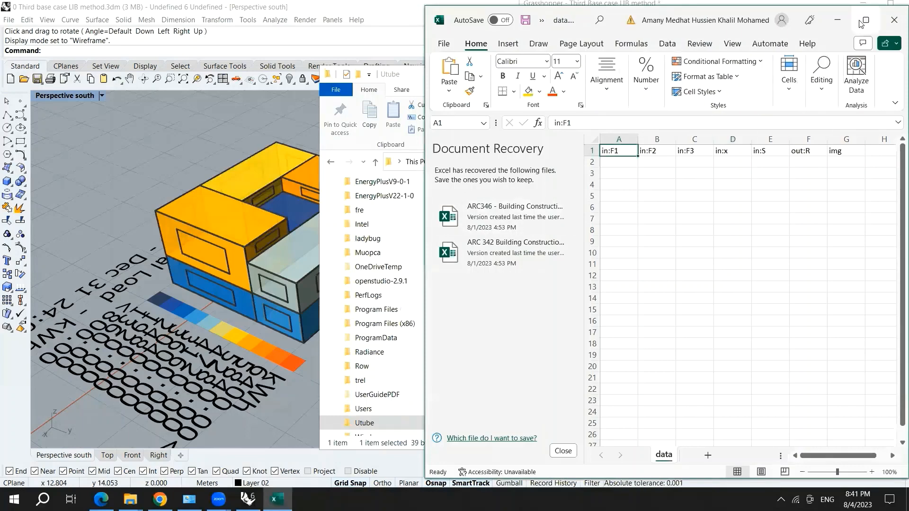
{"action": "left_click", "coordinate": [865, 21]}
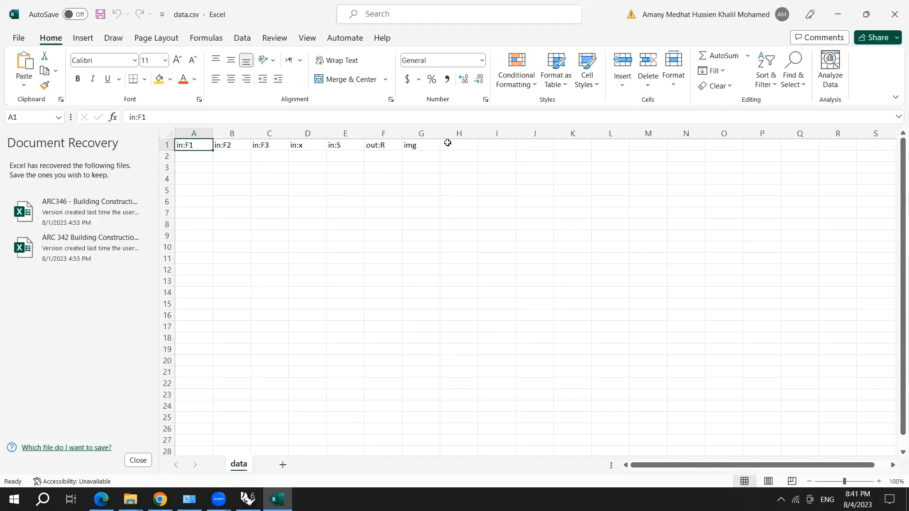
{"action": "left_click", "coordinate": [894, 14]}
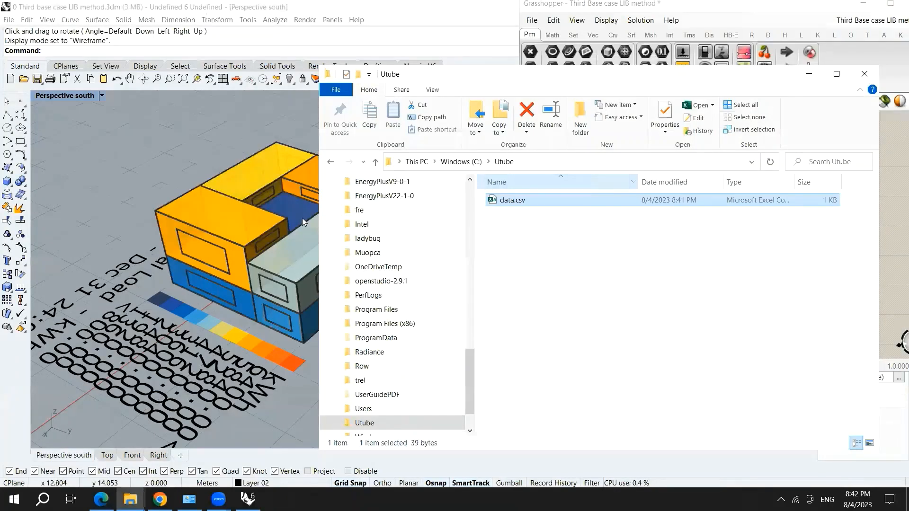
{"action": "left_click", "coordinate": [302, 218]}
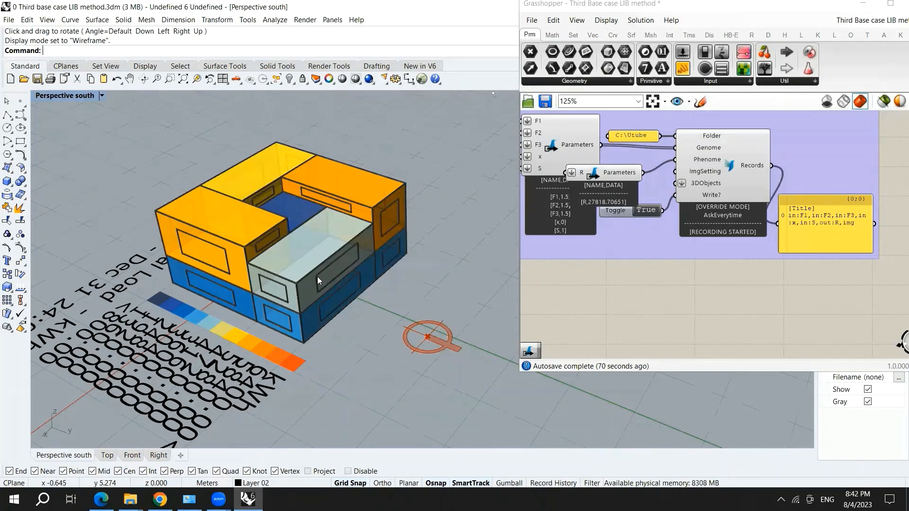
- Save both the Grasshopper definition and the Rhino model file
{"action": "scroll", "coordinate": [700, 199], "scroll_direction": "down", "scroll_amount": 2}
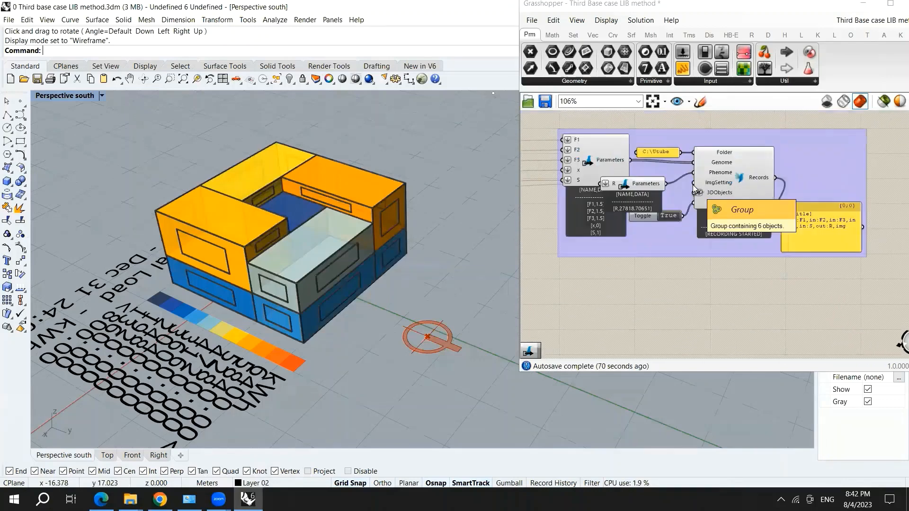
{"action": "scroll", "coordinate": [695, 189], "scroll_direction": "up", "scroll_amount": 5}
{"action": "left_click", "coordinate": [633, 171]}
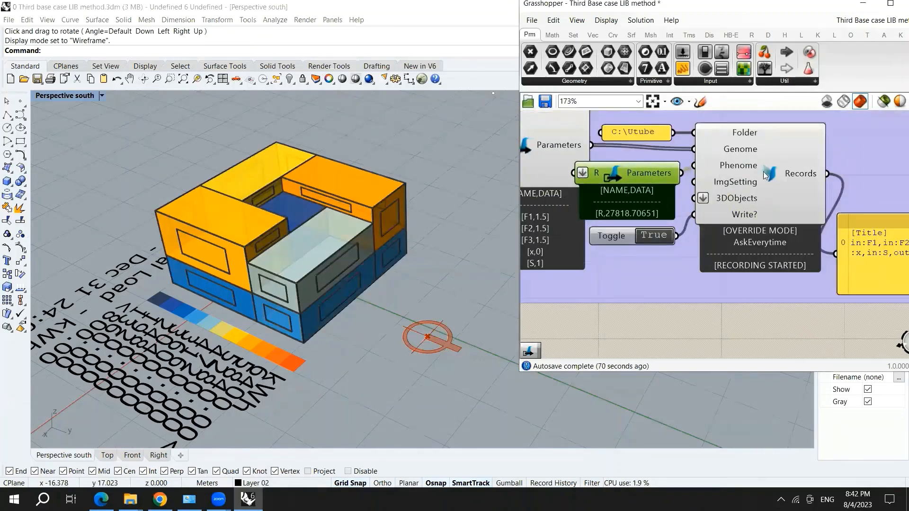
{"action": "left_click", "coordinate": [532, 20]}
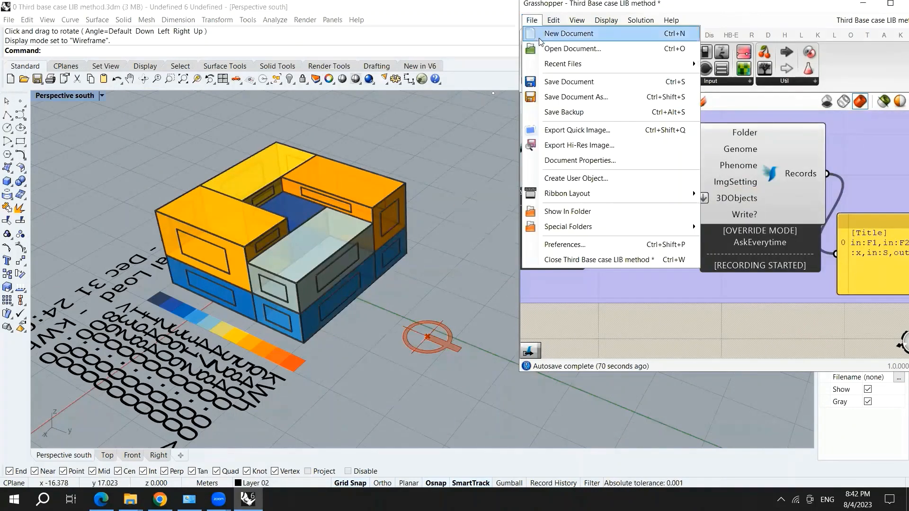
{"action": "left_click", "coordinate": [558, 83]}
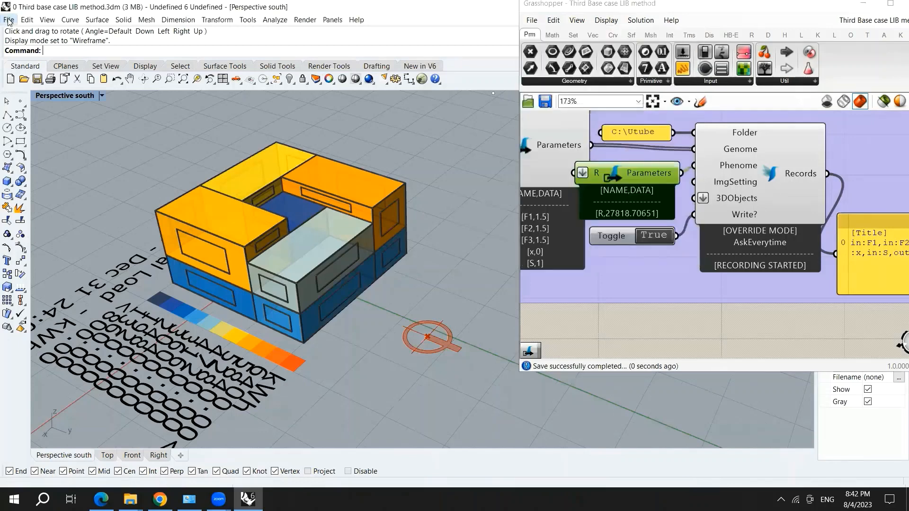
{"action": "left_click", "coordinate": [9, 20]}
{"action": "left_click", "coordinate": [21, 70]}
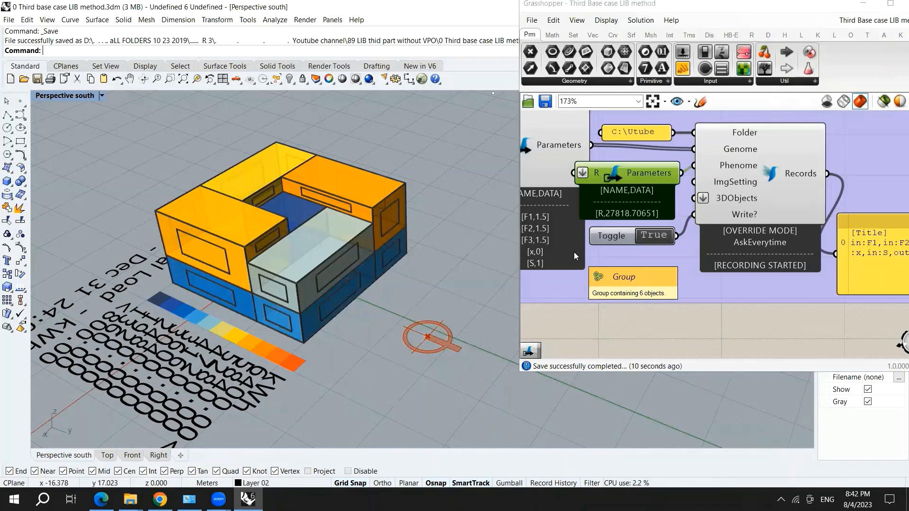
- Locate the Octopus component on the Grasshopper canvas and open its optimization window
{"action": "scroll", "coordinate": [620, 232], "scroll_direction": "down", "scroll_amount": 10}
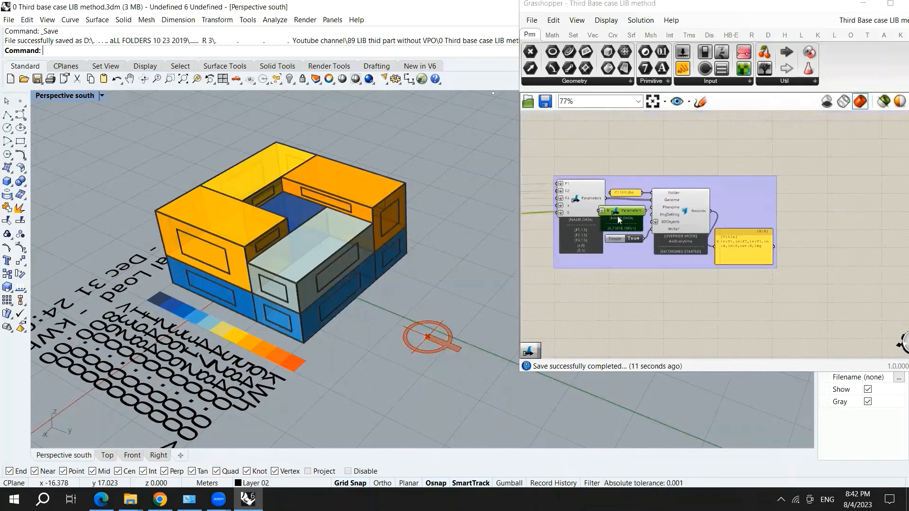
{"action": "scroll", "coordinate": [689, 220], "scroll_direction": "down", "scroll_amount": 3}
{"action": "scroll", "coordinate": [611, 252], "scroll_direction": "up", "scroll_amount": 10}
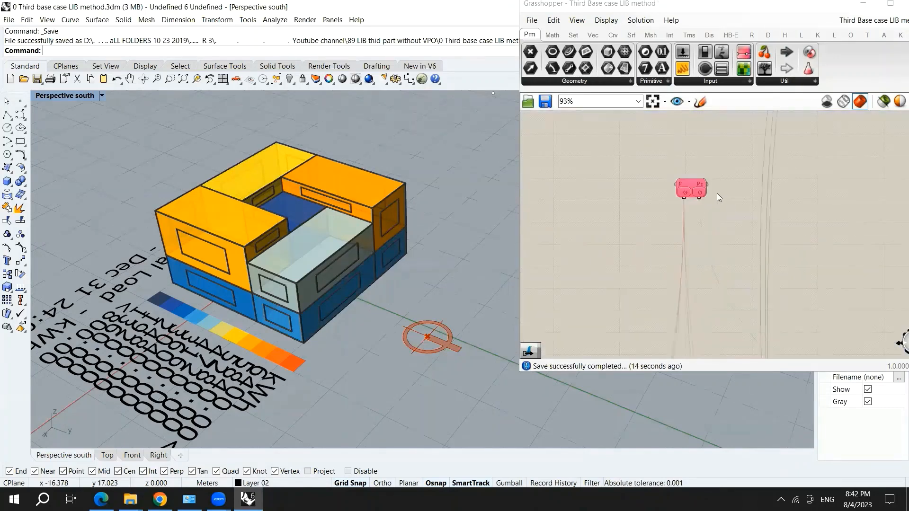
{"action": "scroll", "coordinate": [672, 179], "scroll_direction": "up", "scroll_amount": 3}
{"action": "left_click_drag", "start_coordinate": [681, 193], "coordinate": [684, 192]}
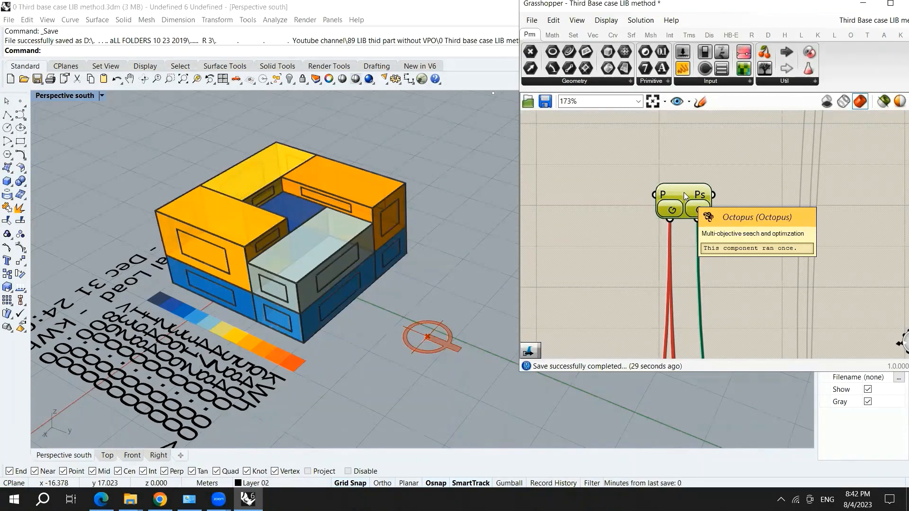
{"action": "left_click_drag", "start_coordinate": [683, 192], "coordinate": [688, 193]}
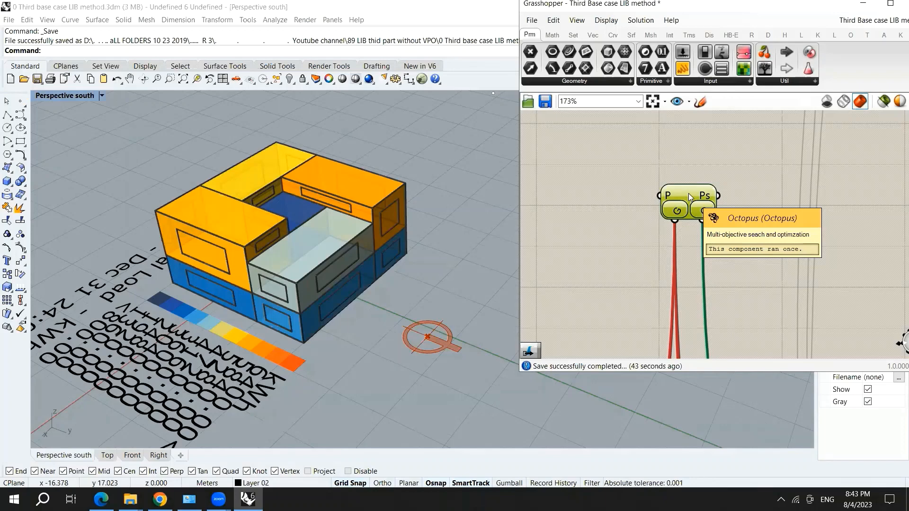
{"action": "double_click", "coordinate": [688, 193]}
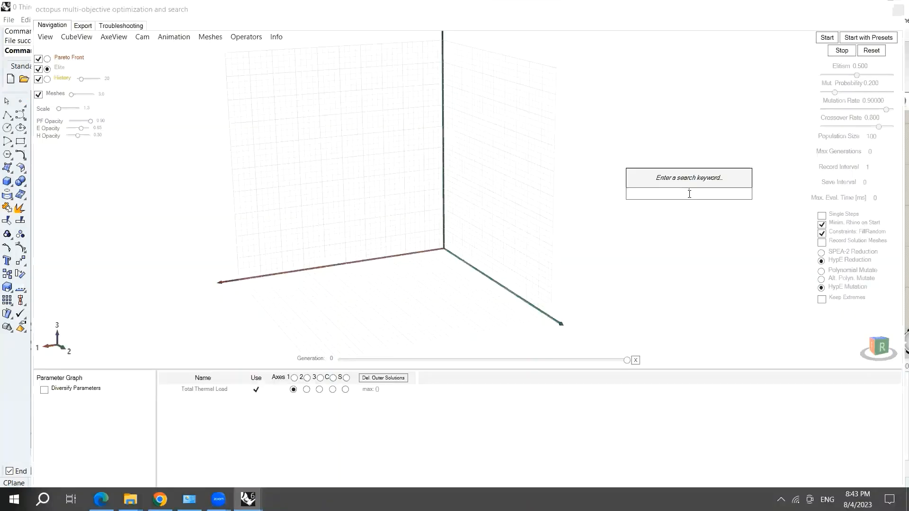
- Reset the Octopus solver and enable Diversify Parameters in the Parameter Graph
{"action": "left_click", "coordinate": [872, 51]}
{"action": "left_click", "coordinate": [872, 51]}
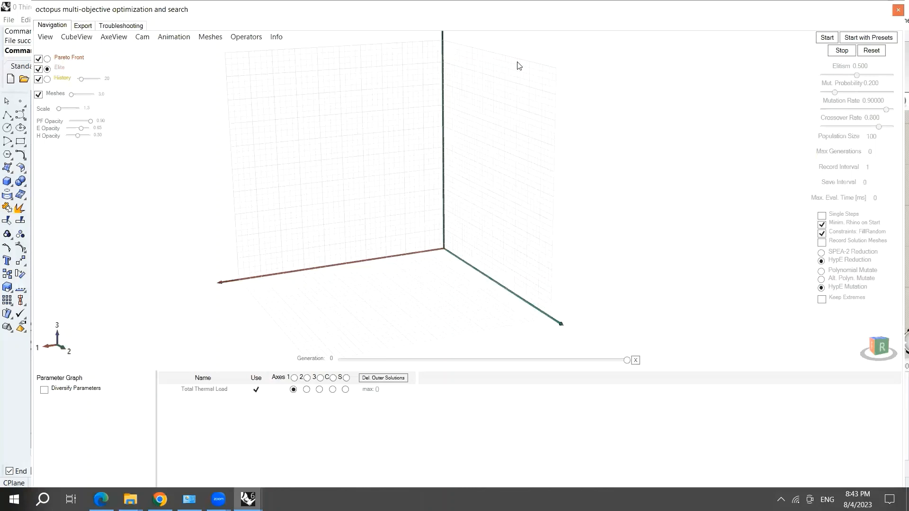
{"action": "left_click", "coordinate": [44, 390]}
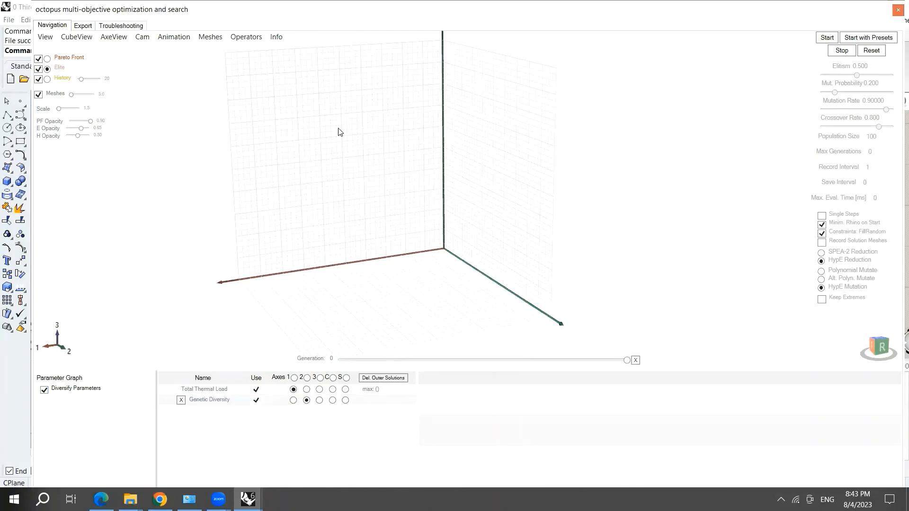
- Set Max Generations to 2 in the Octopus window and start the optimization
{"action": "double_click", "coordinate": [617, 2]}
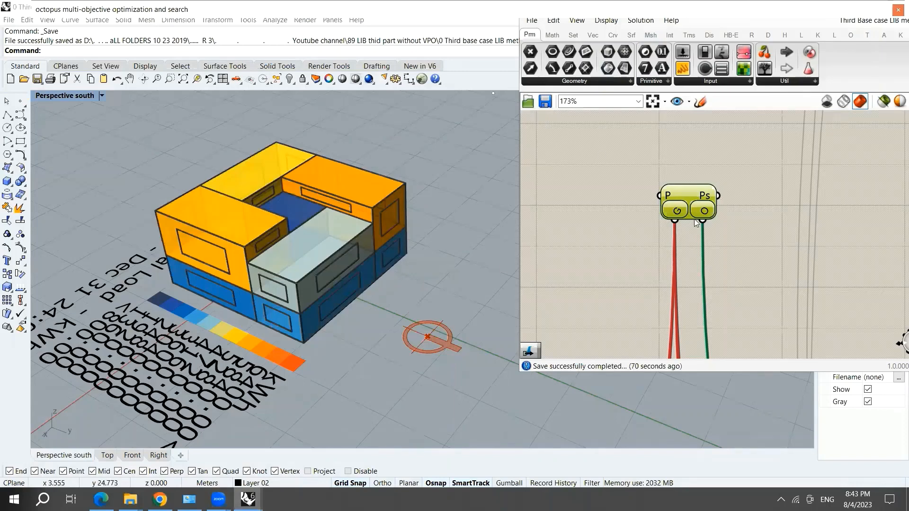
{"action": "left_click", "coordinate": [692, 201]}
{"action": "double_click", "coordinate": [692, 201]}
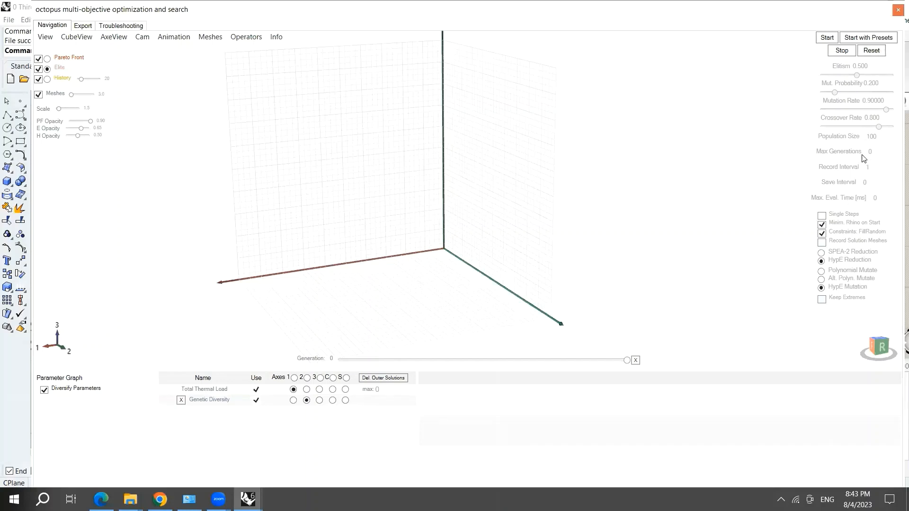
{"action": "double_click", "coordinate": [873, 150]}
{"action": "type", "text": "2"}
{"action": "left_click", "coordinate": [826, 38]}
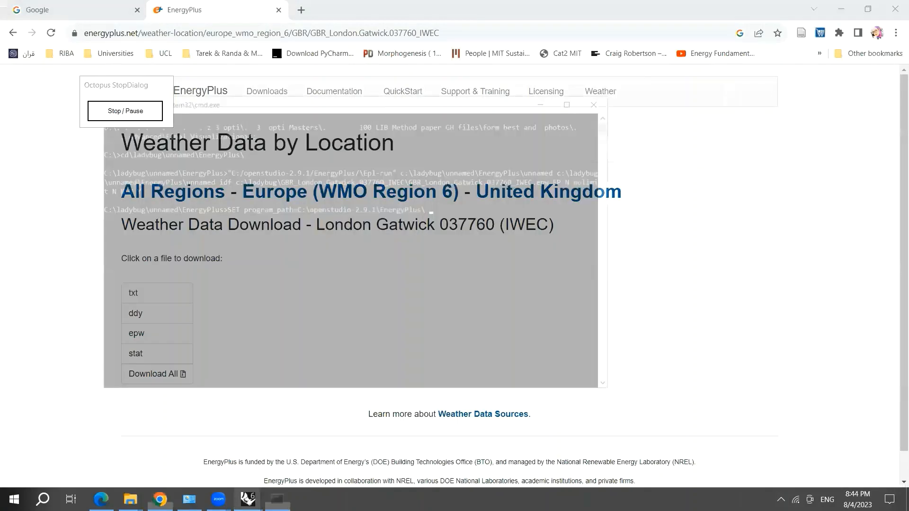
{"action": "mouse_move", "coordinate": [248, 500]}
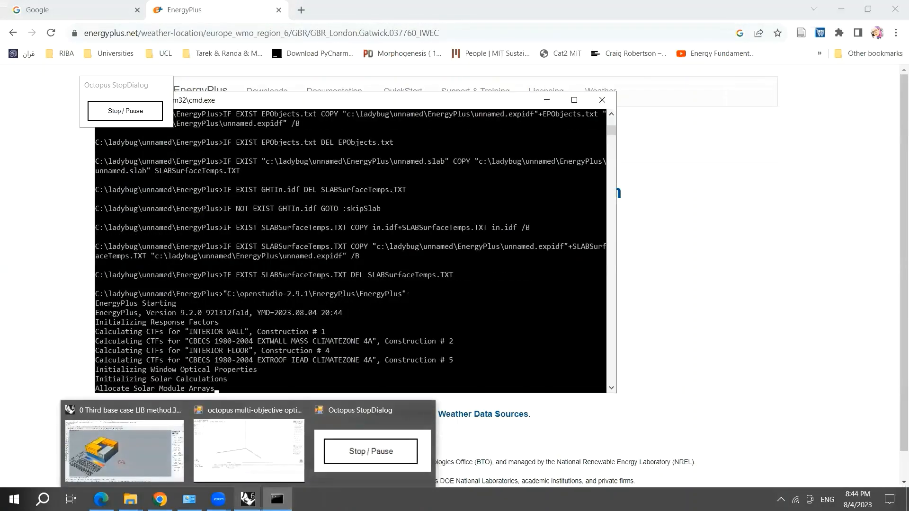